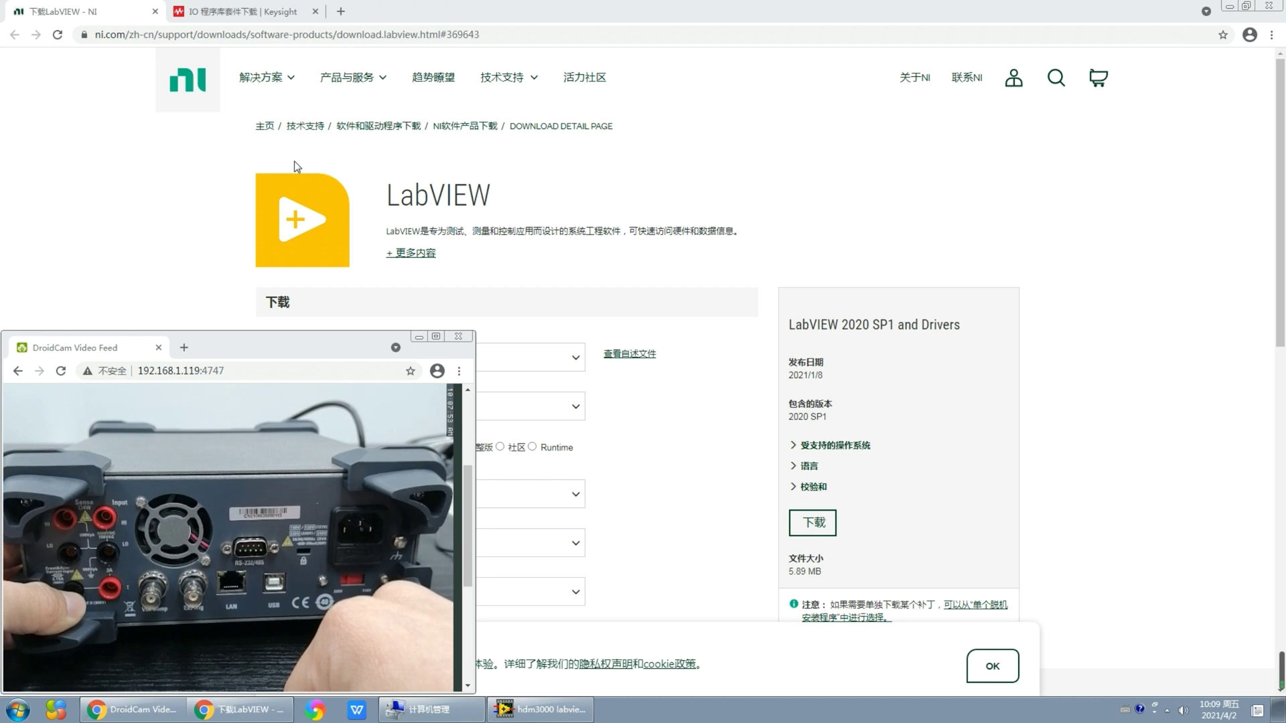
# Check the Keysight IO Libraries download page, return to LabVIEW's, and show the multimeter feed reading 002.31 mVAC
pyautogui.moveTo(231, 67)
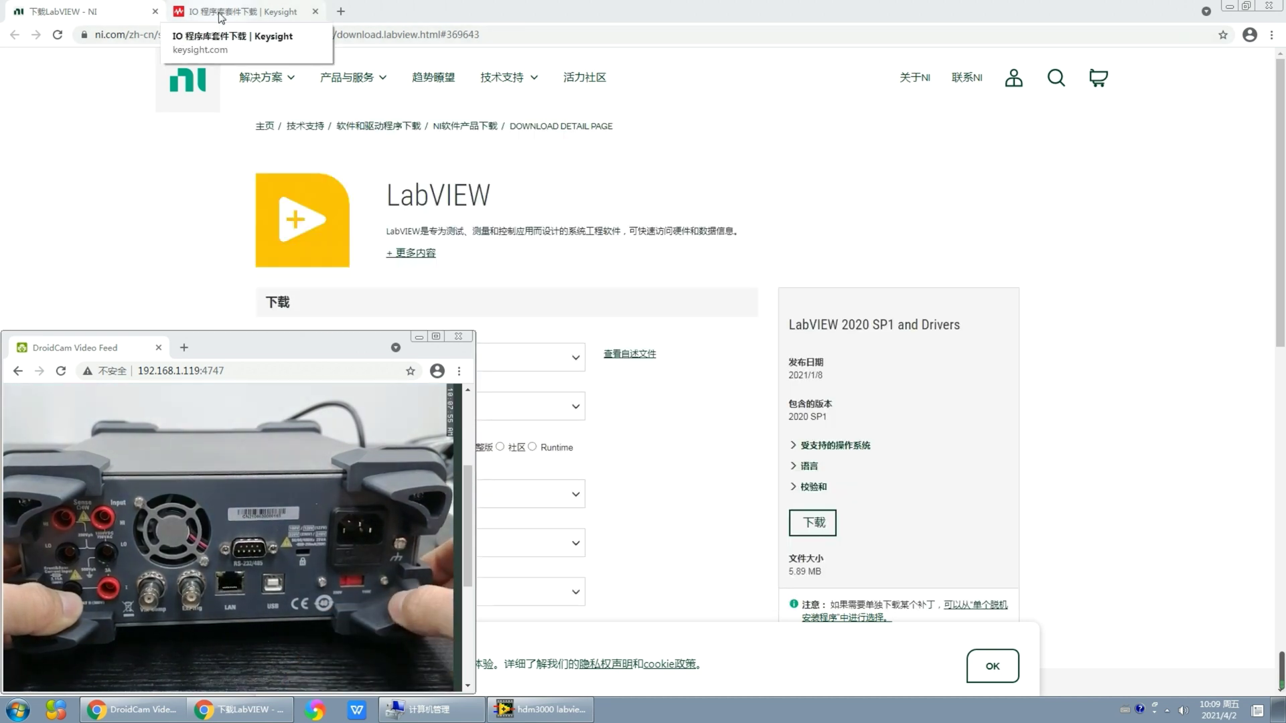
pyautogui.click(221, 16)
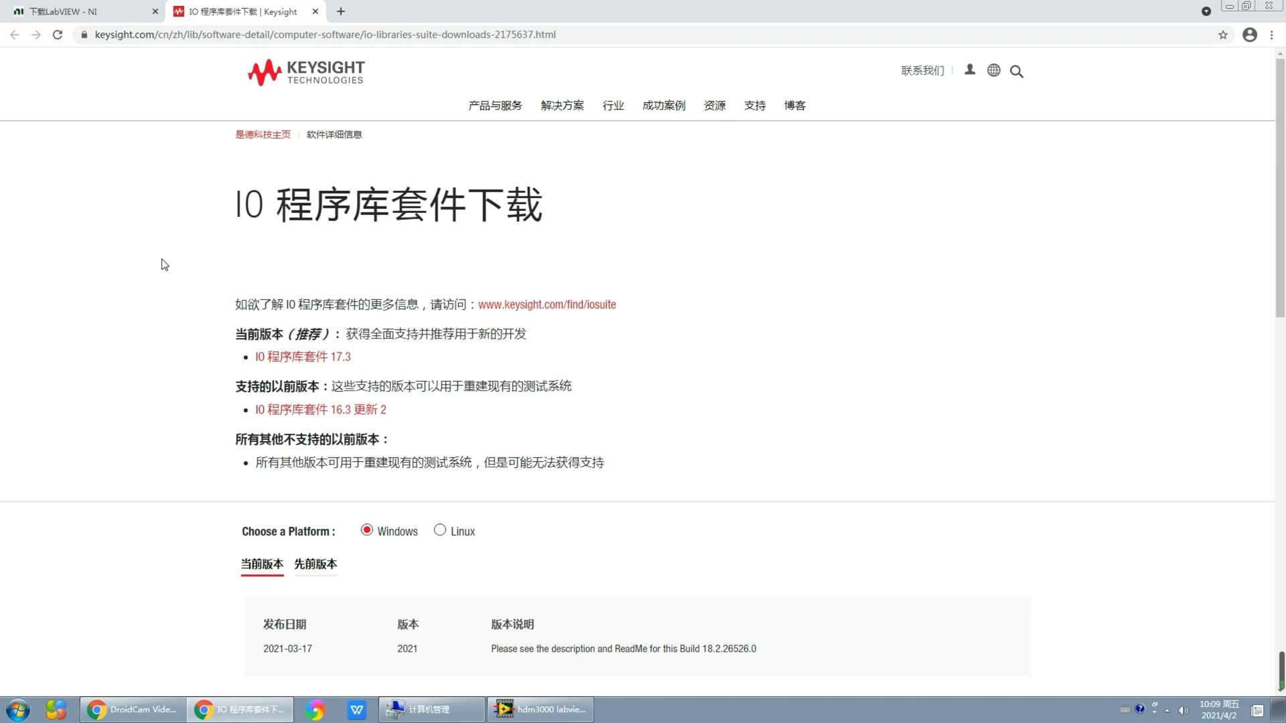
pyautogui.click(88, 12)
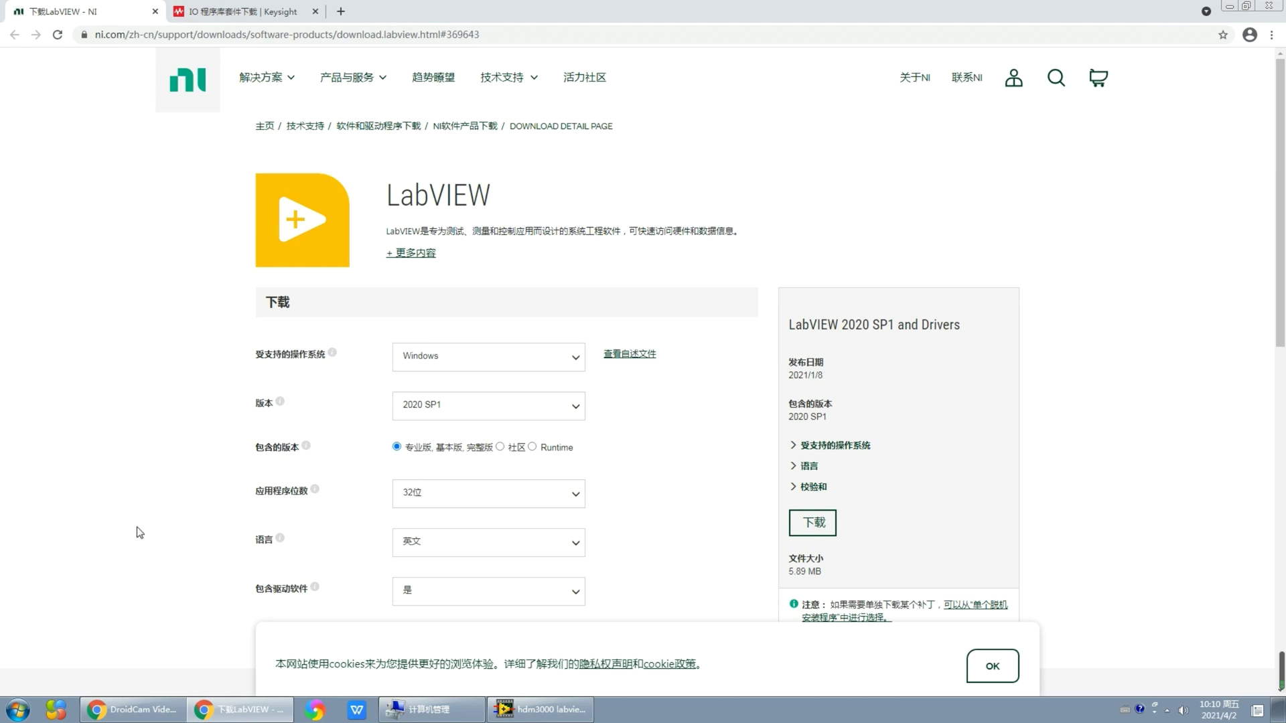
pyautogui.click(148, 712)
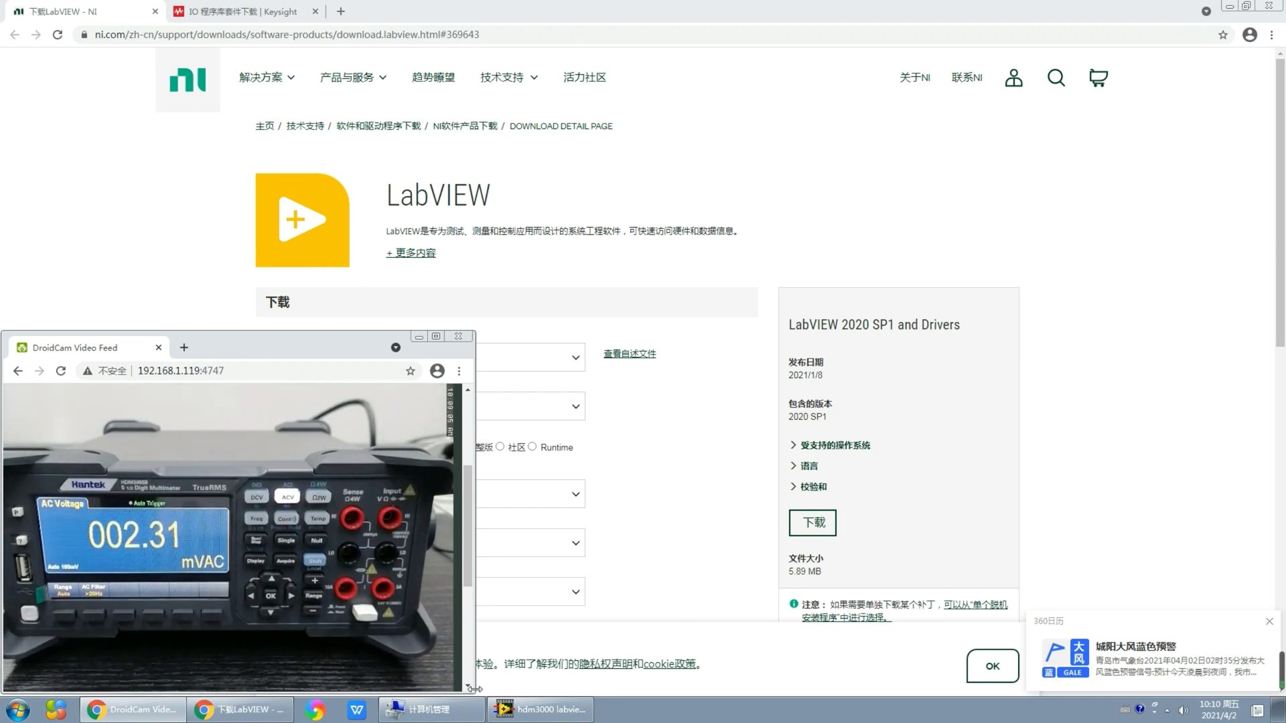
# In Device Manager, confirm the Prolific USB-to-Serial Comm Port is on COM4, then minimize Computer Management
pyautogui.click(405, 708)
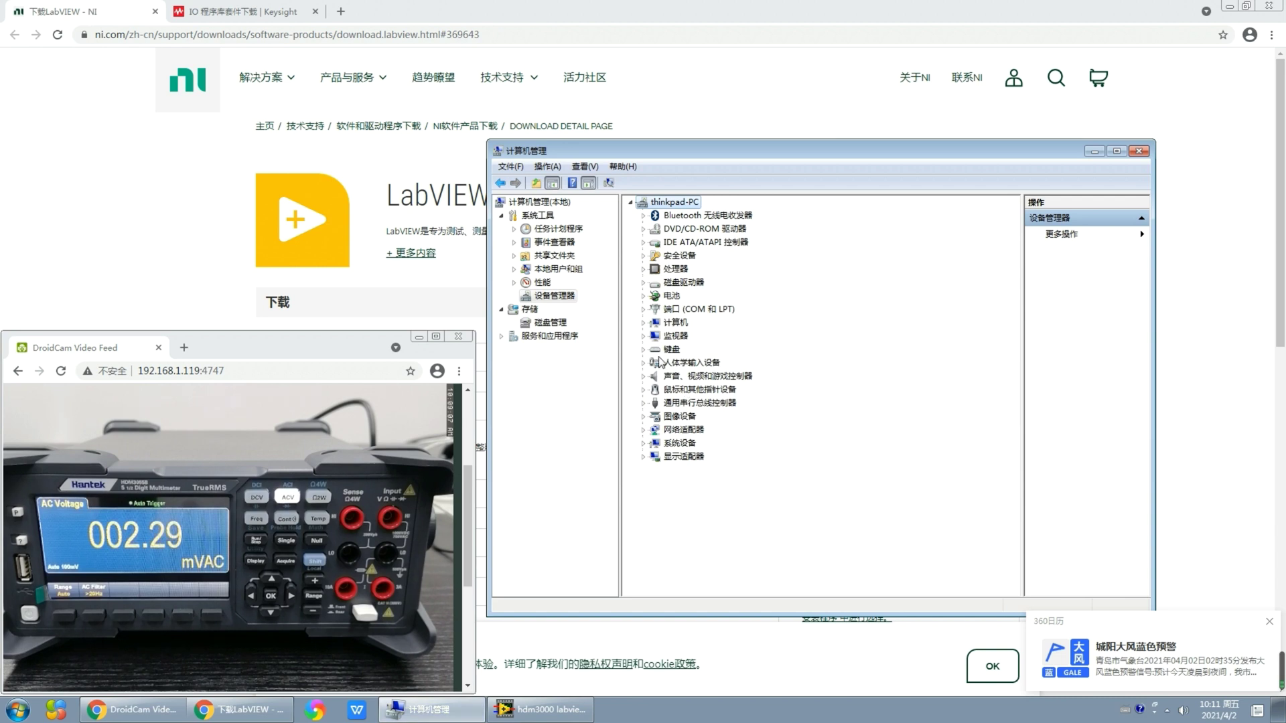
pyautogui.click(559, 296)
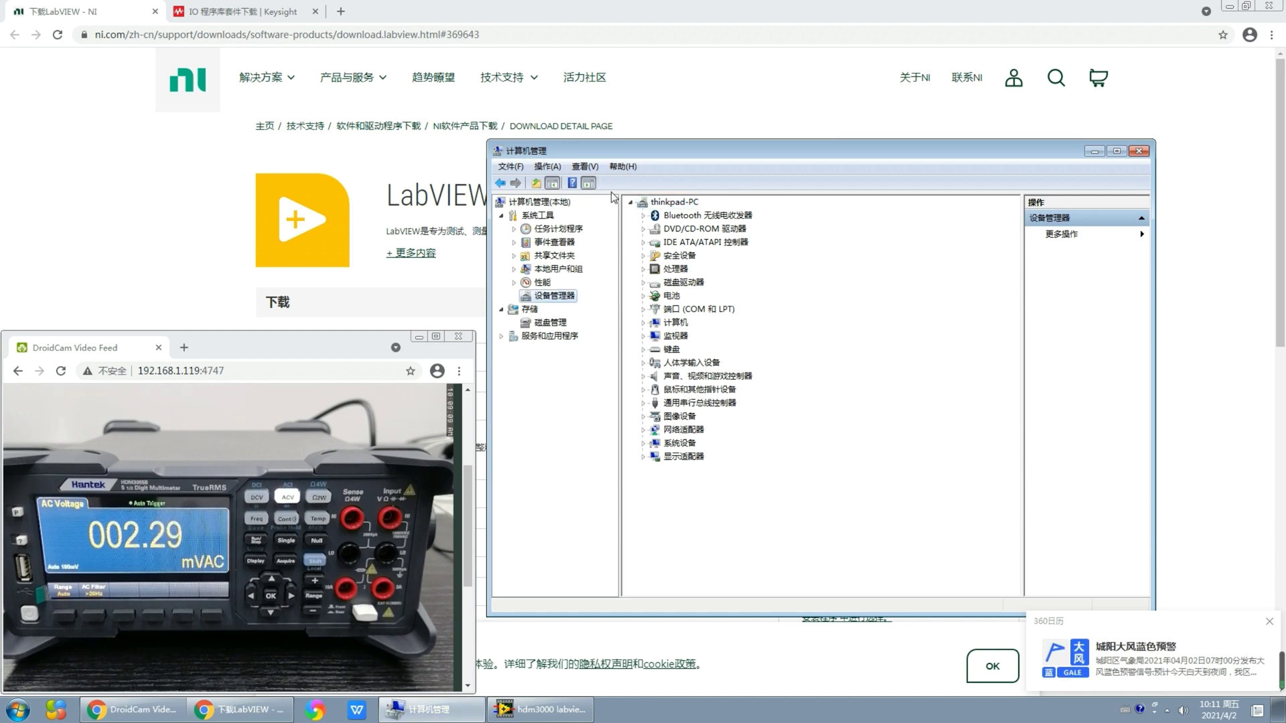
pyautogui.moveTo(675, 157); pyautogui.dragTo(628, 148)
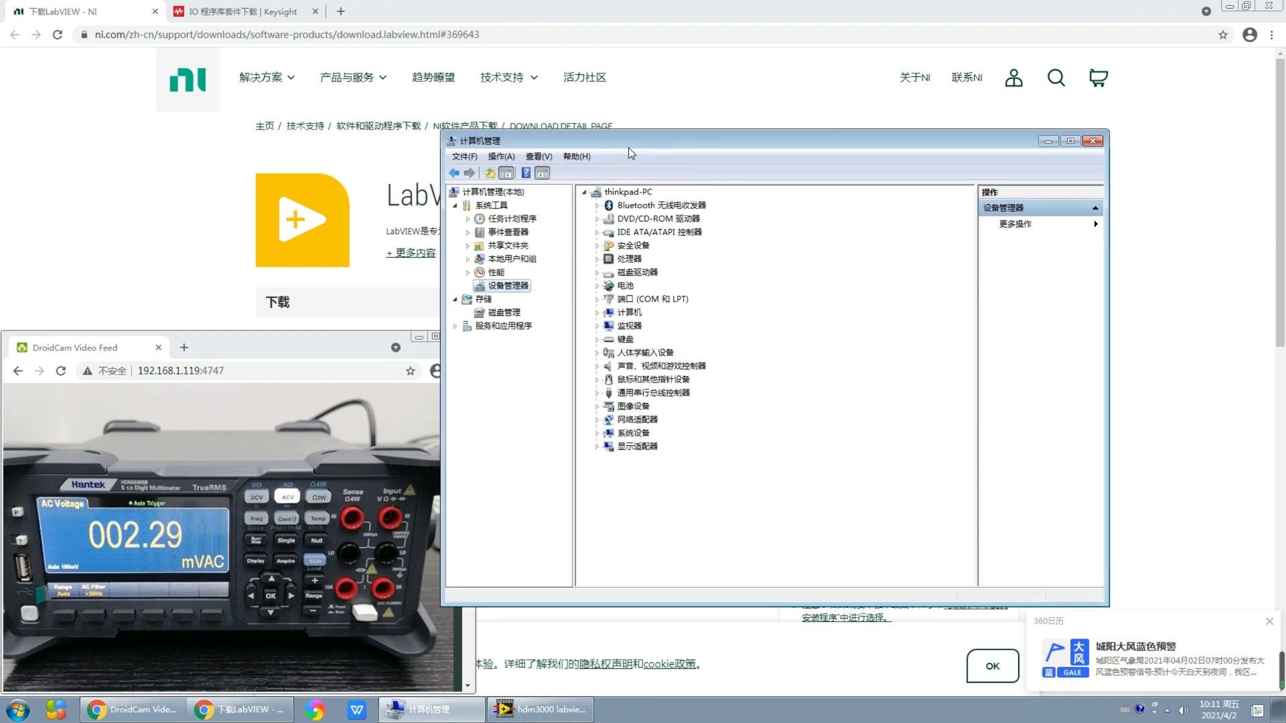
pyautogui.click(597, 301)
pyautogui.click(696, 313)
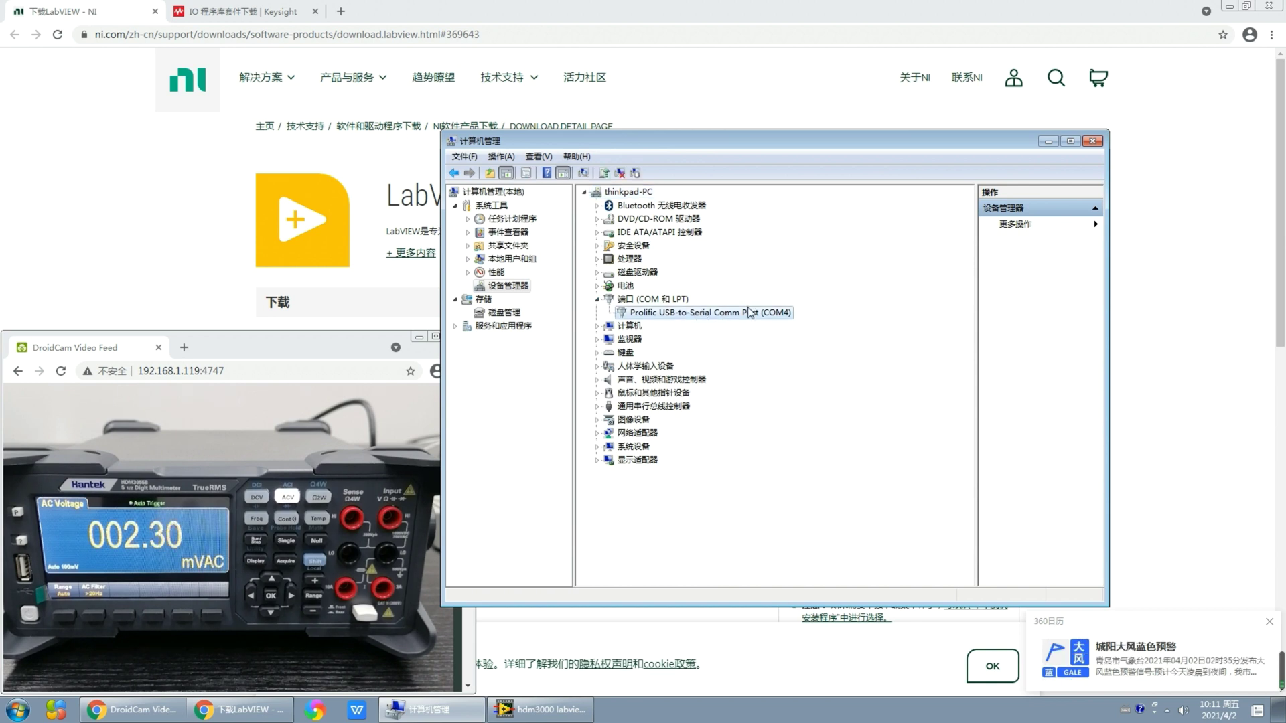
pyautogui.click(932, 261)
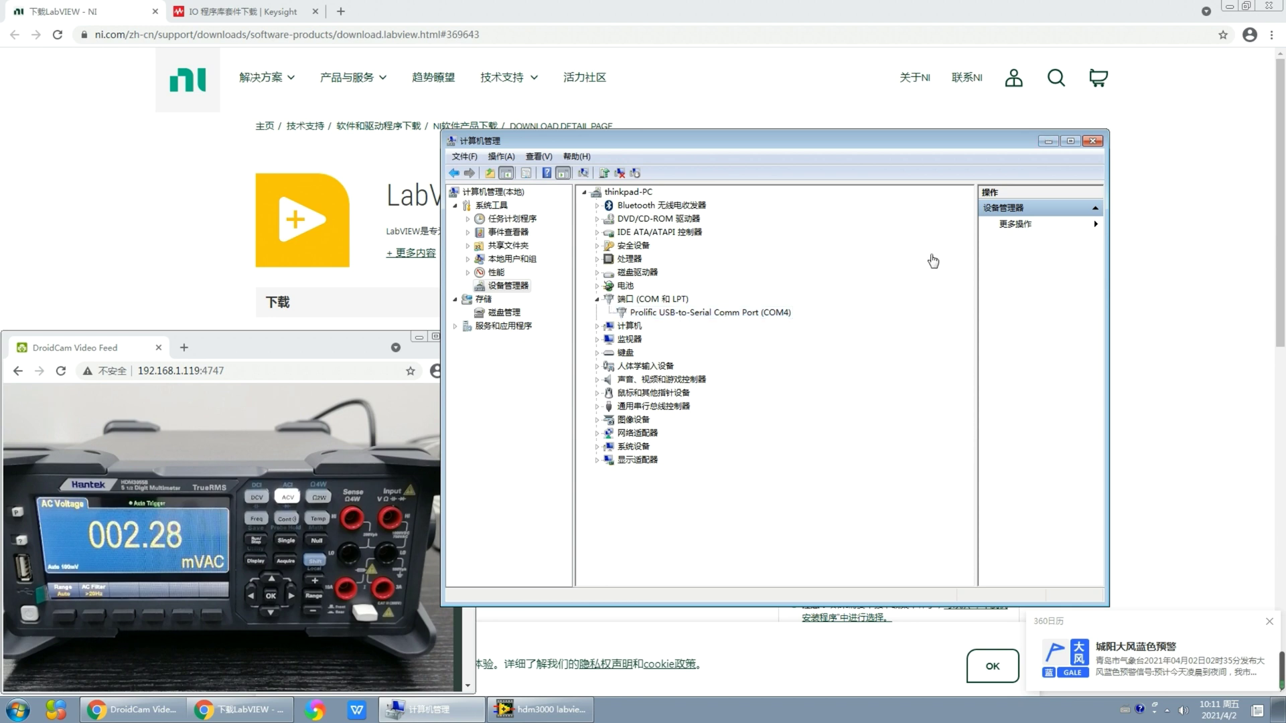
pyautogui.press('super+Down')
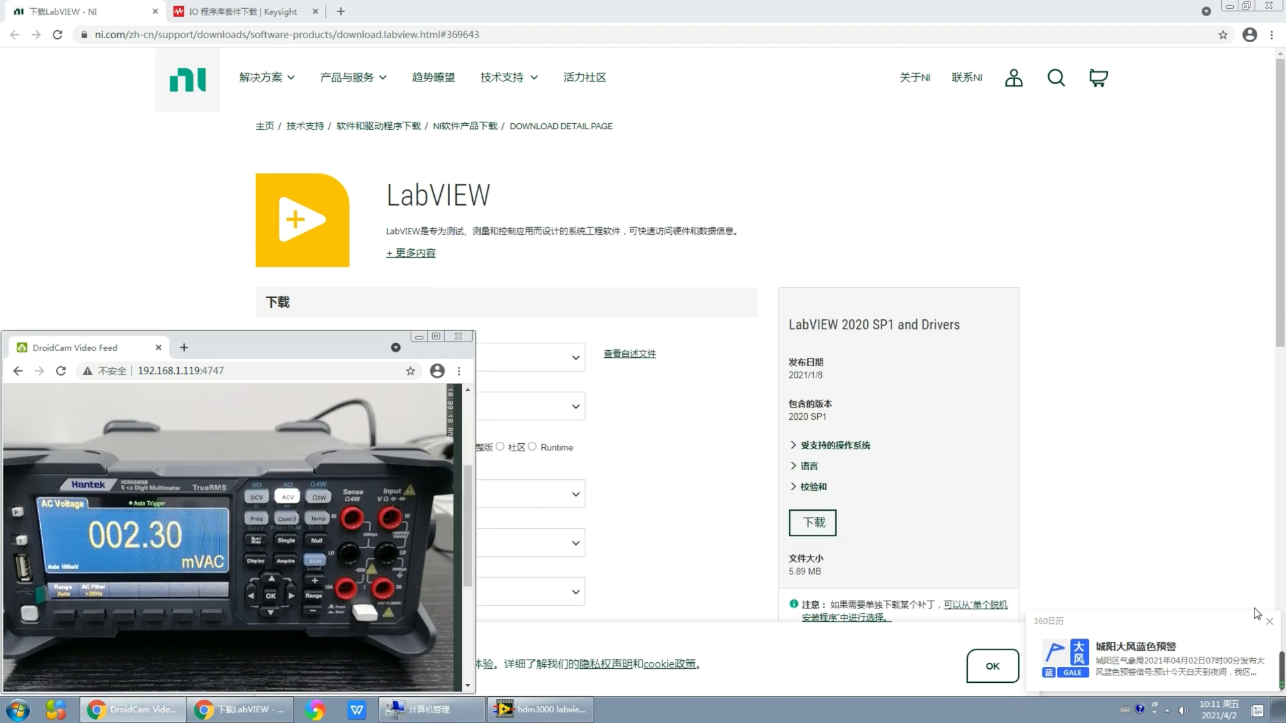
# Launch Keysight Connection Expert from the tray and add a serial instrument on ASRL4 via manual configuration
pyautogui.click(1166, 712)
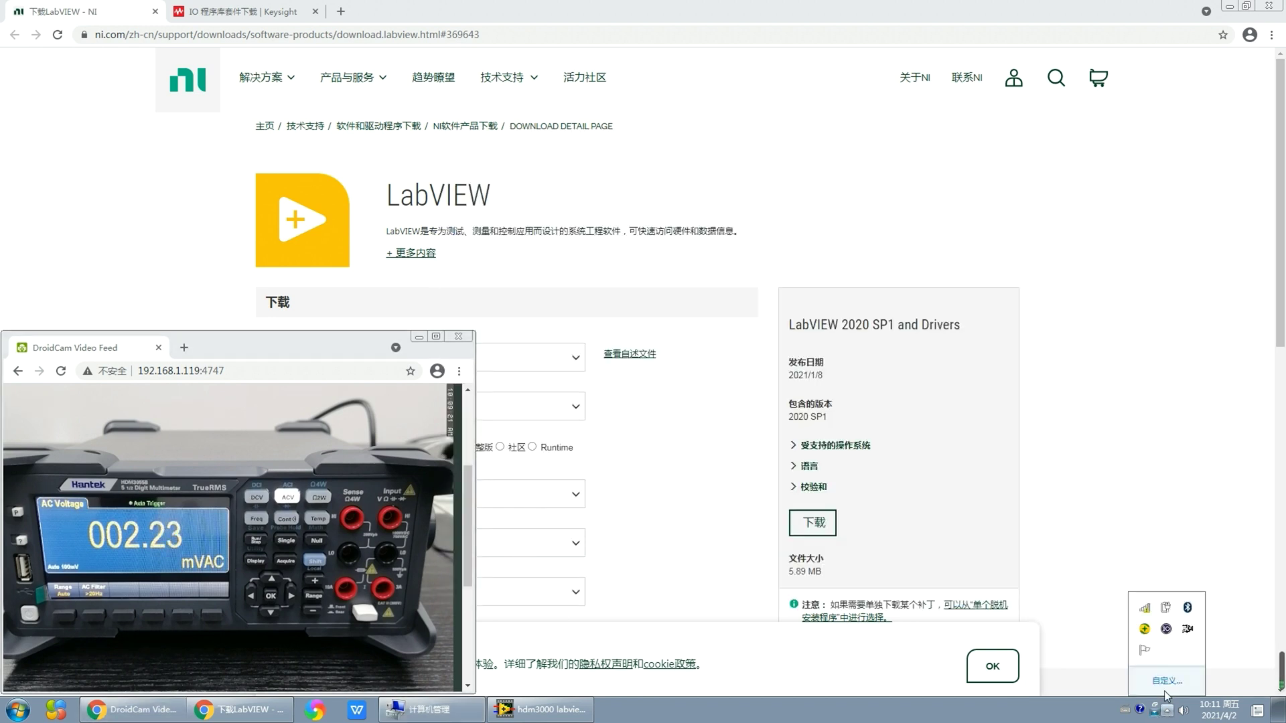
pyautogui.click(1166, 630)
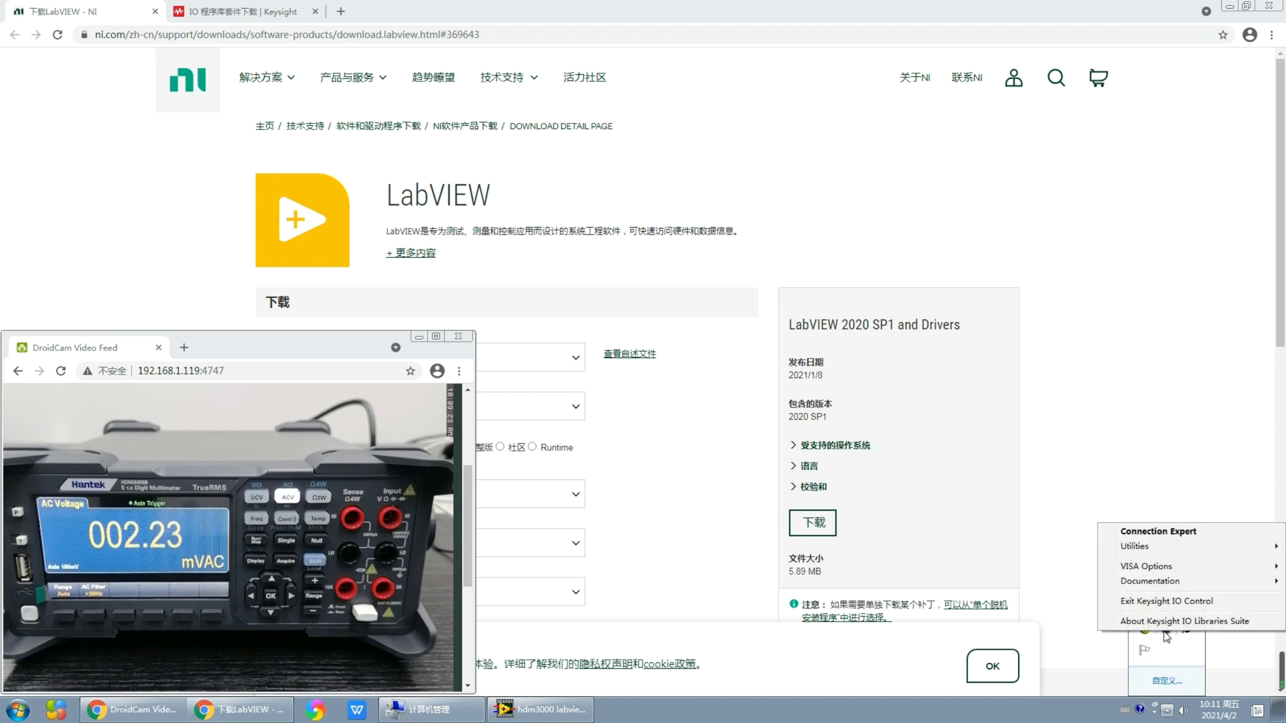
pyautogui.click(1183, 535)
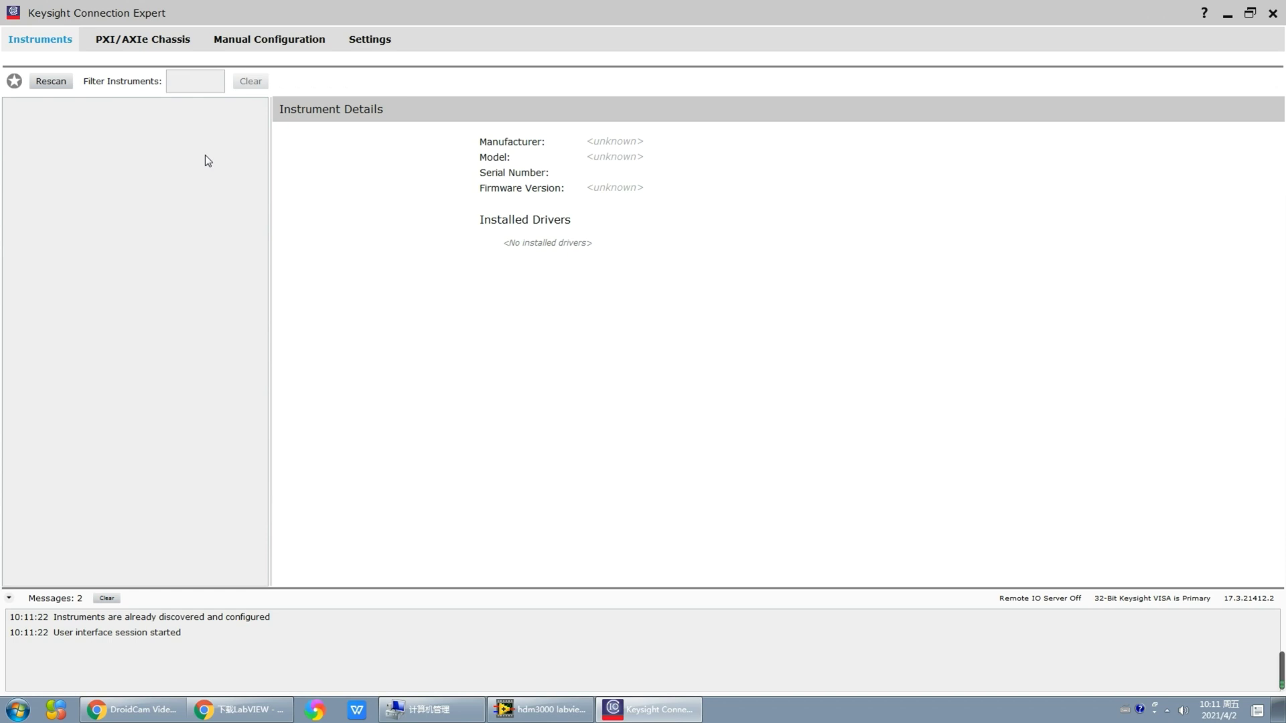
pyautogui.click(243, 40)
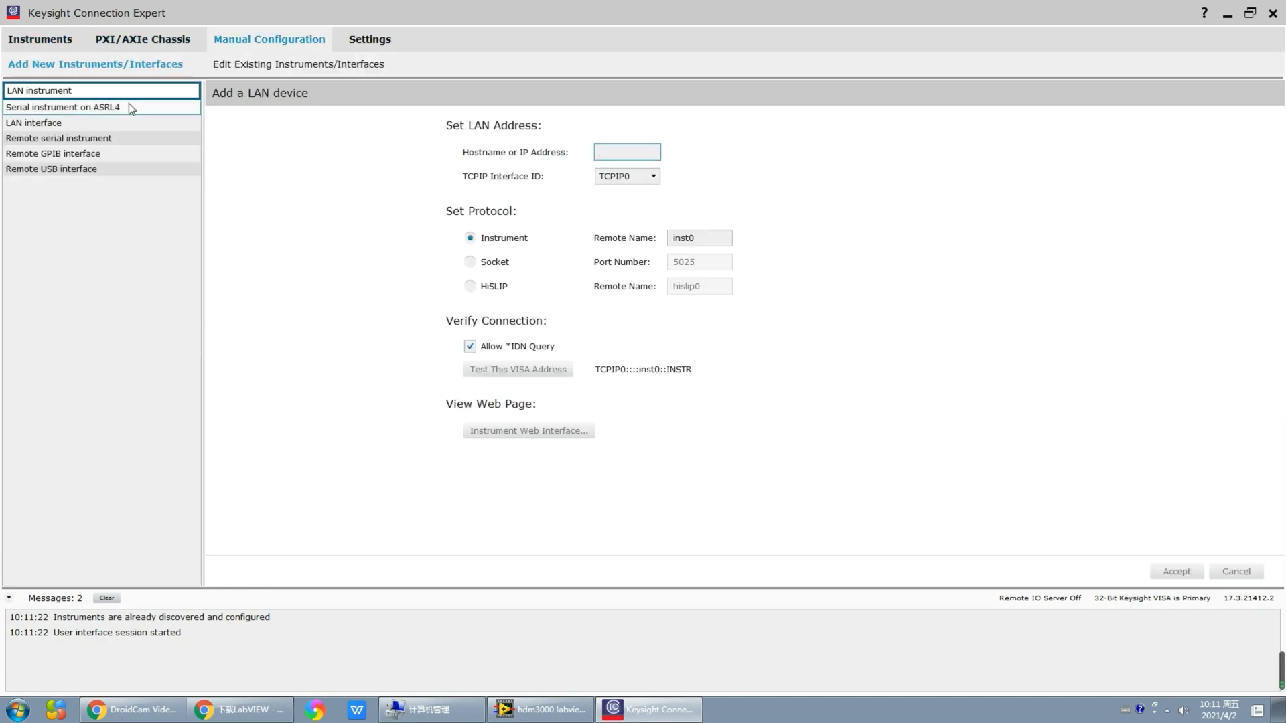
pyautogui.click(53, 43)
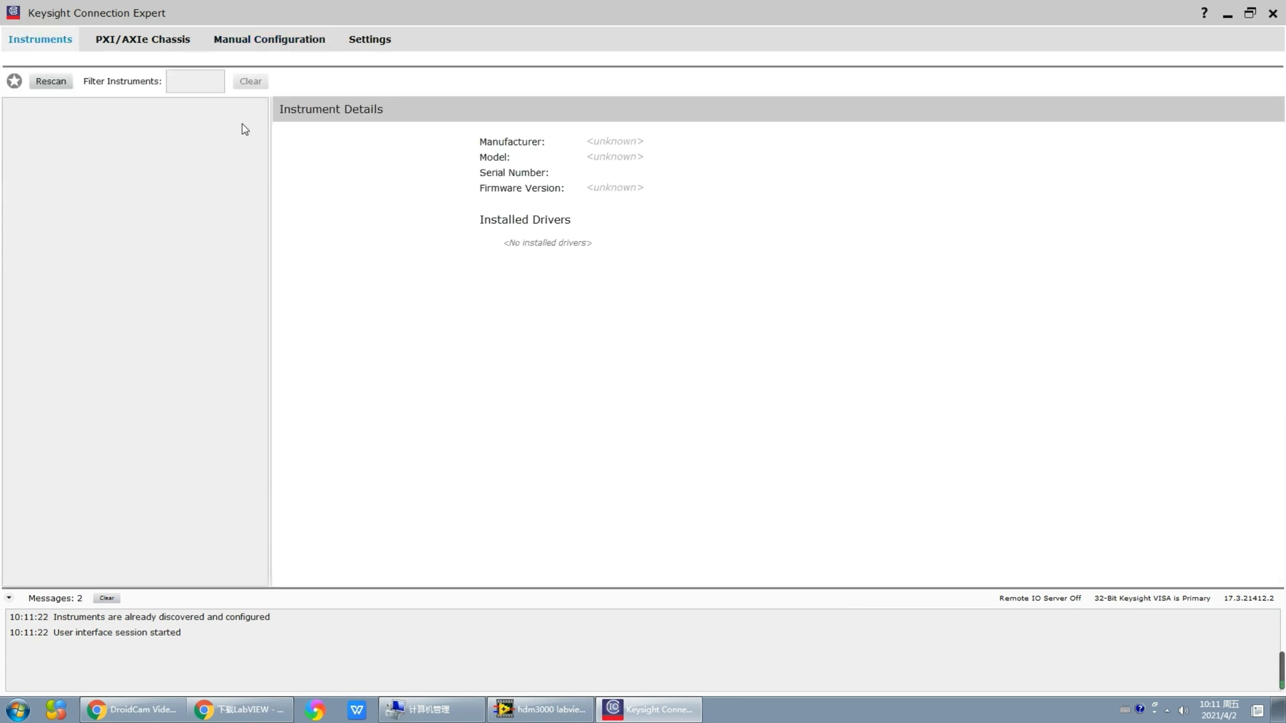
pyautogui.click(253, 47)
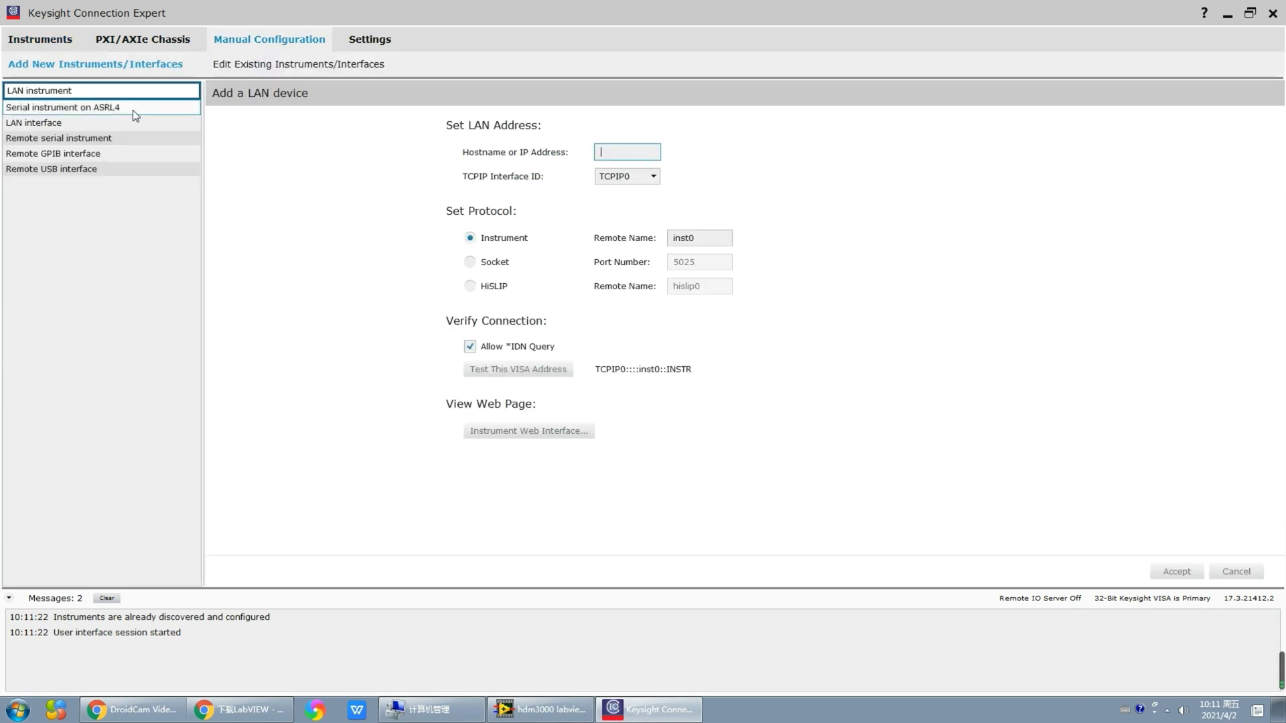
pyautogui.click(134, 109)
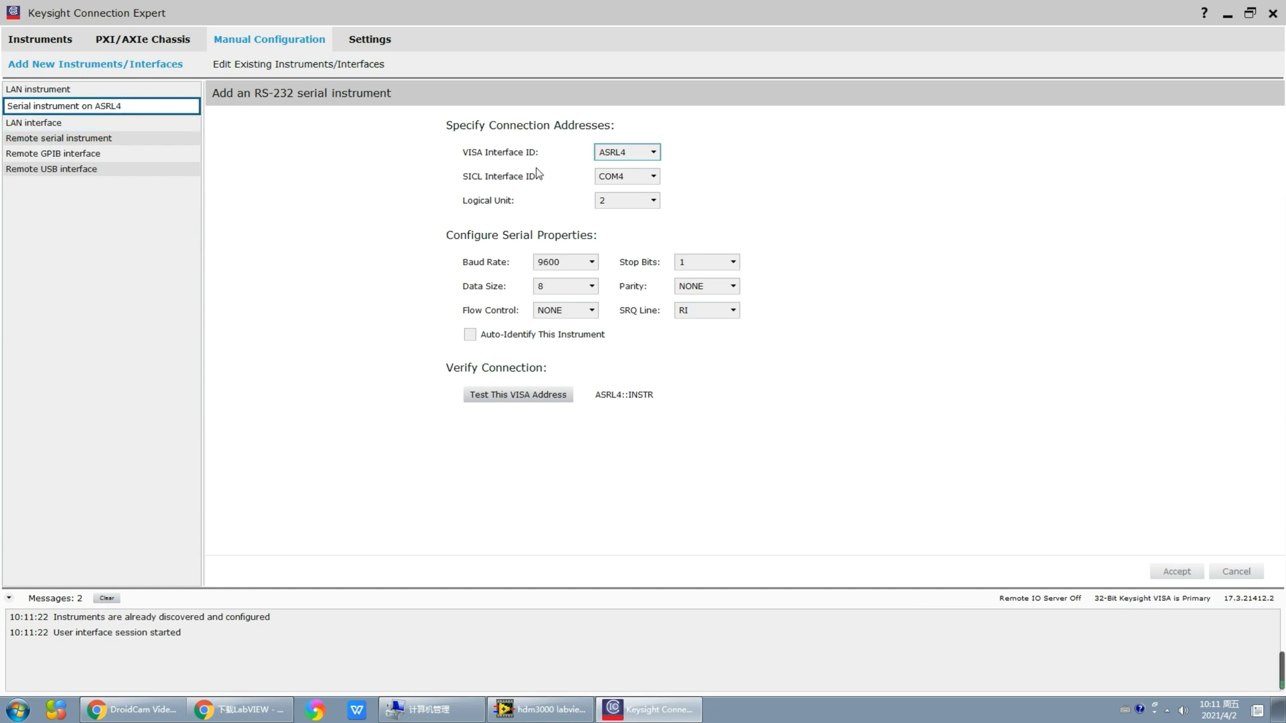
# Set the logical unit to 1 and enable Auto-Identify This Instrument
pyautogui.click(656, 201)
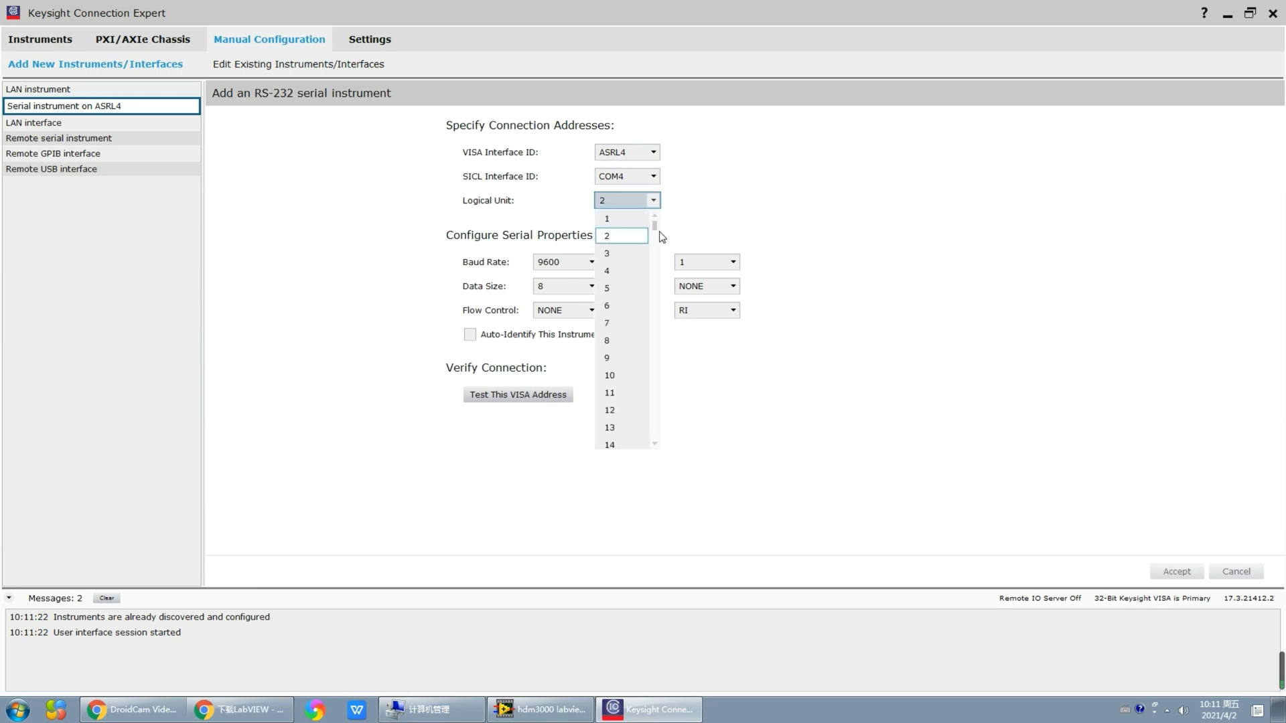
pyautogui.click(625, 219)
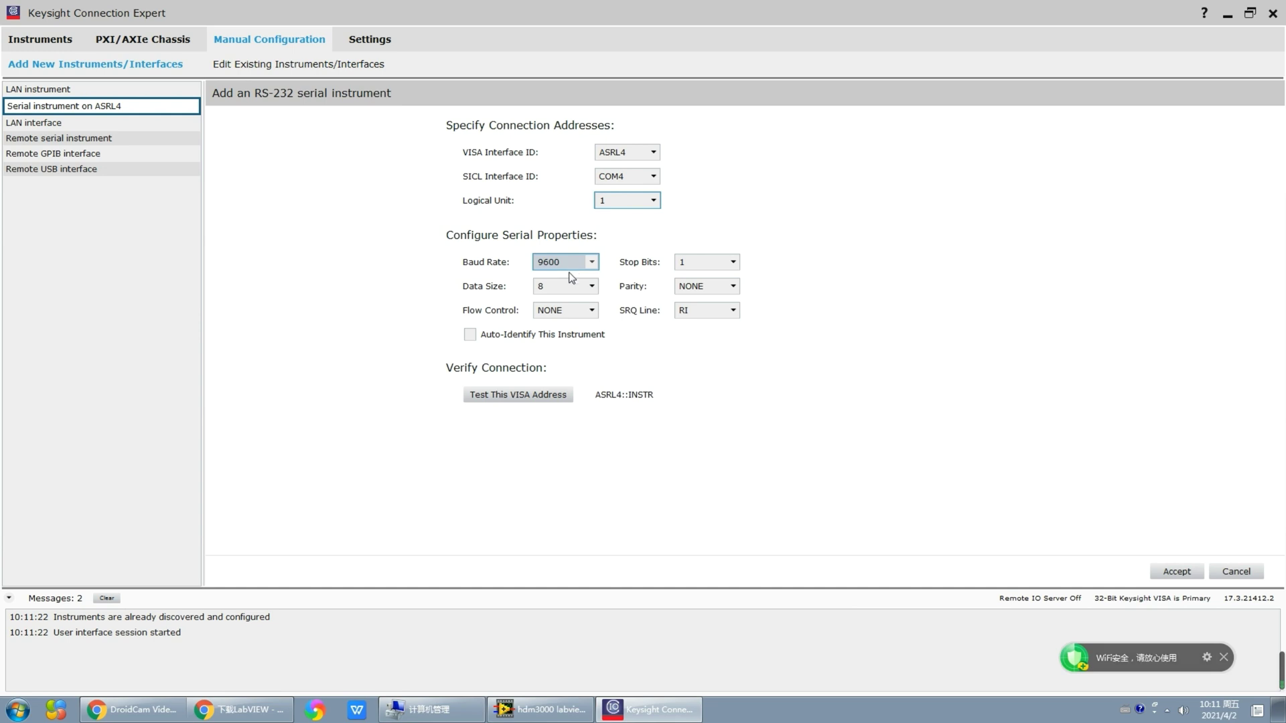
pyautogui.click(509, 340)
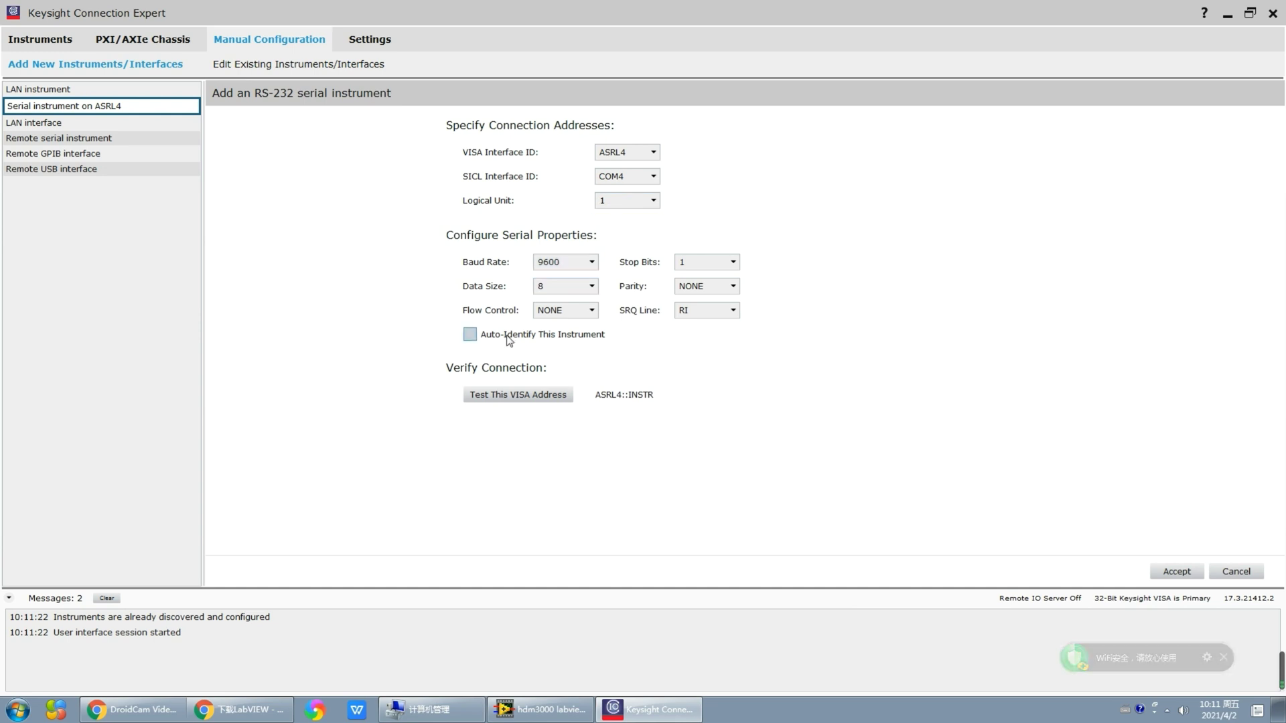
# Test ASRL4::INSTR and check the verified response identifies a Hantek HDM3055
pyautogui.click(531, 398)
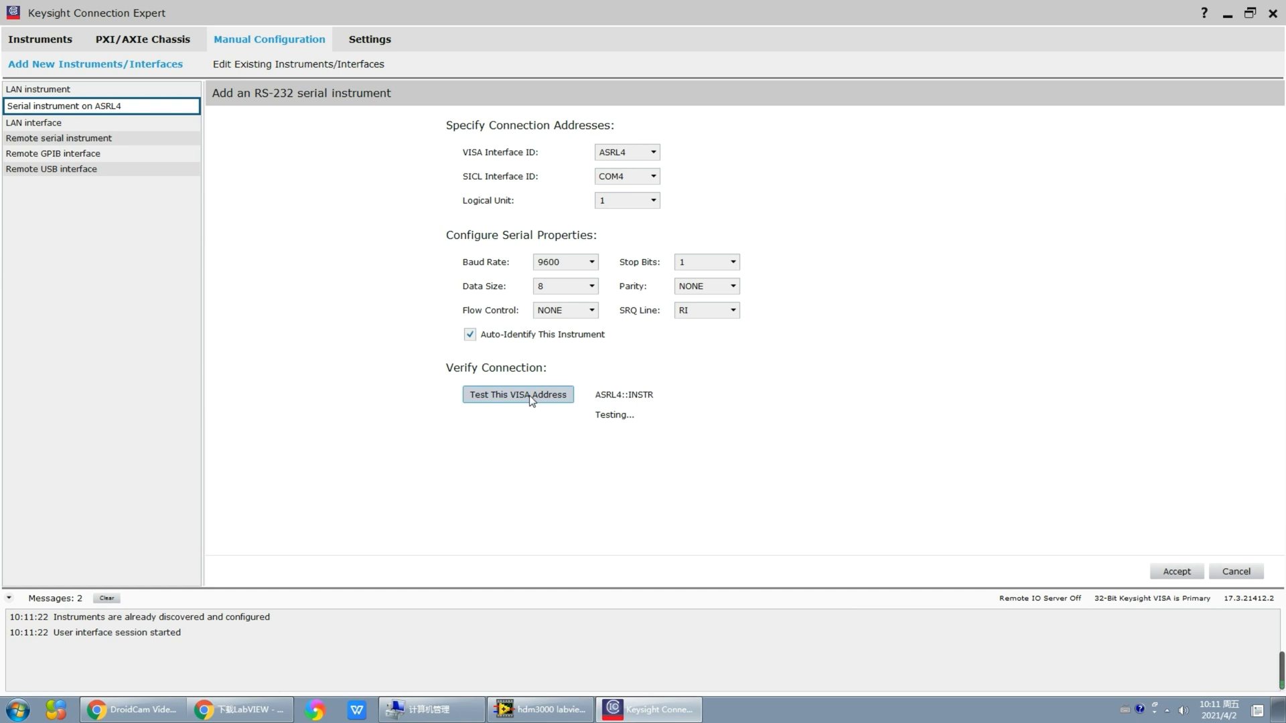
pyautogui.tripleClick(608, 434)
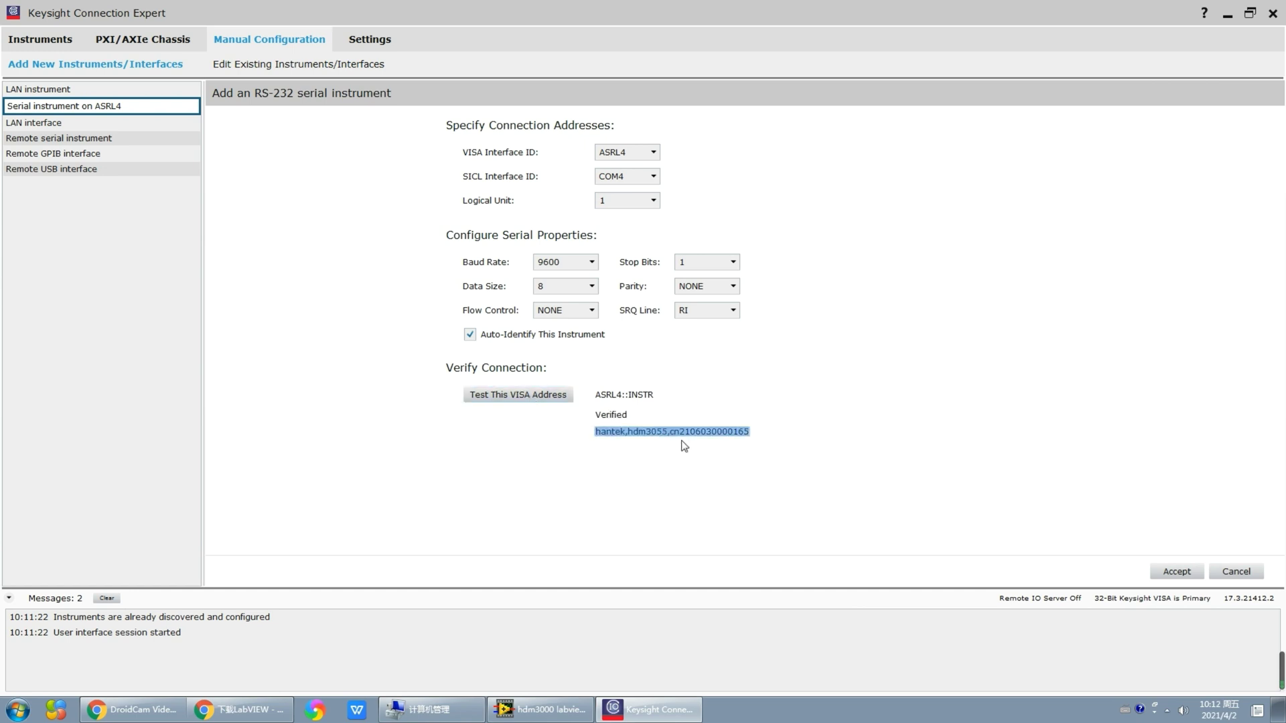
pyautogui.click(683, 447)
pyautogui.tripleClick(622, 432)
pyautogui.click(768, 440)
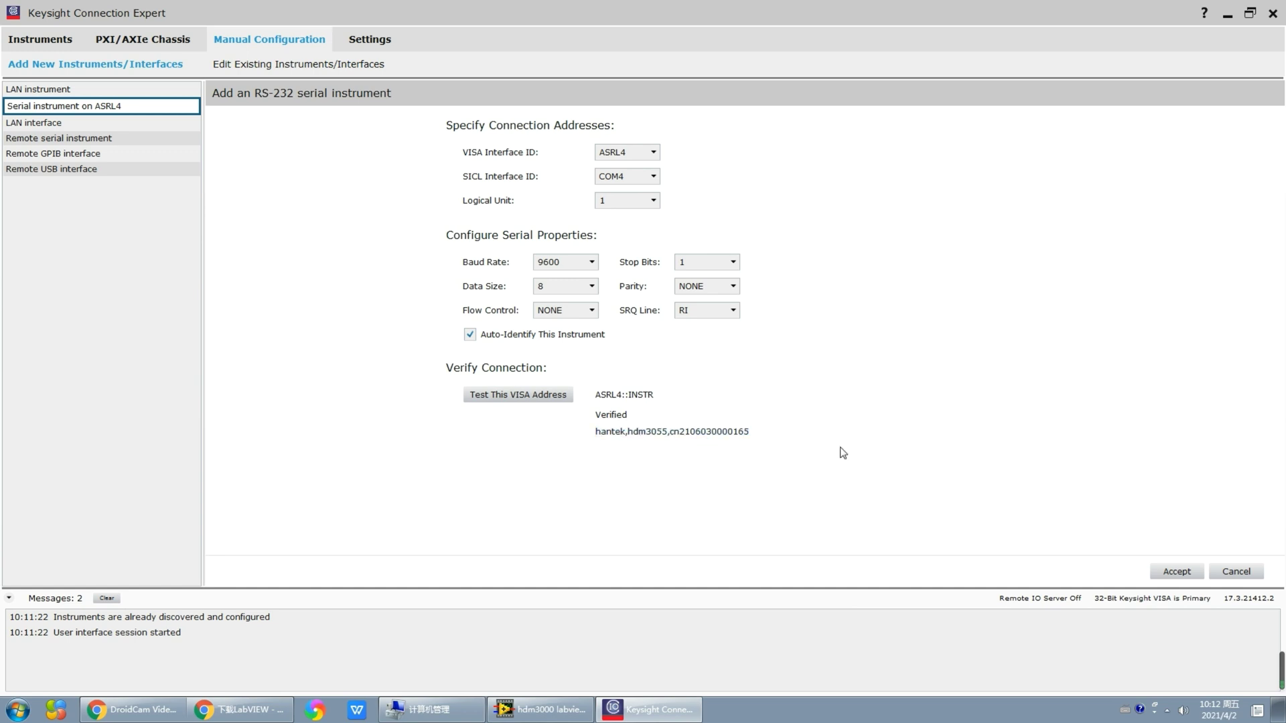
# Accept the Hantek HDM3055 serial instrument and copy its ASRL4::INSTR VISA address from the Instruments list
pyautogui.click(1174, 573)
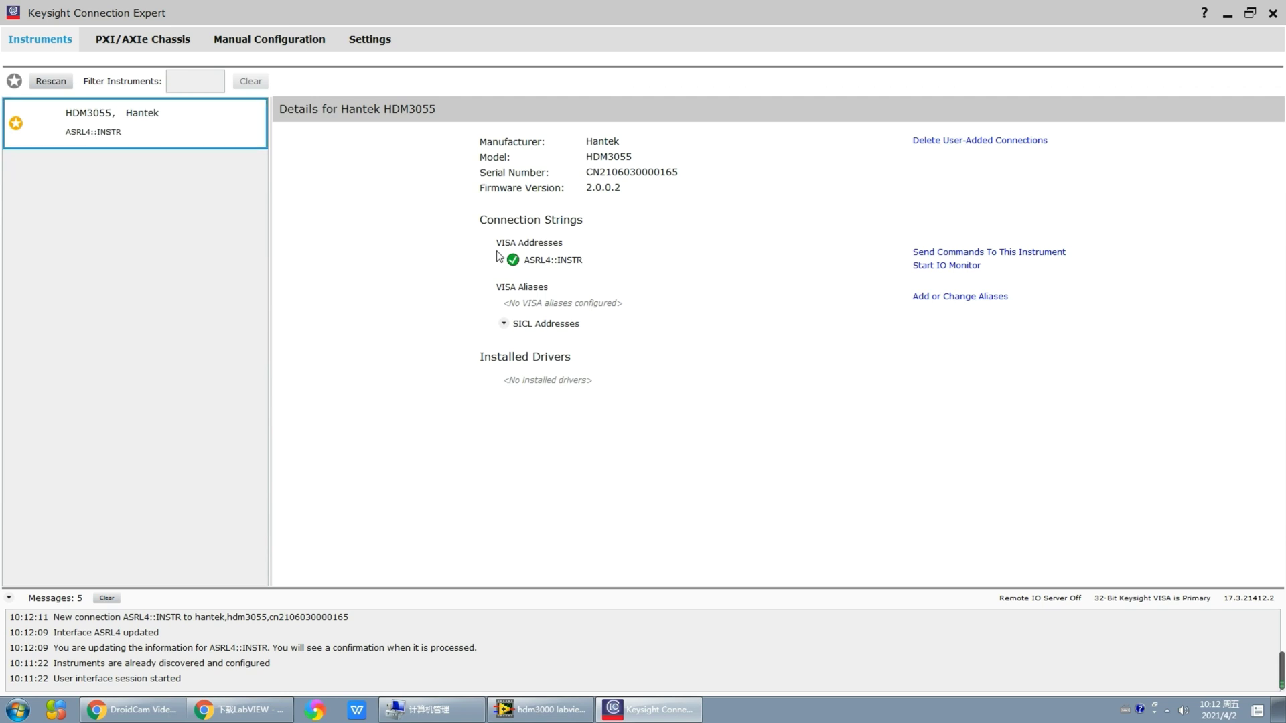
pyautogui.click(535, 263)
pyautogui.click(546, 264)
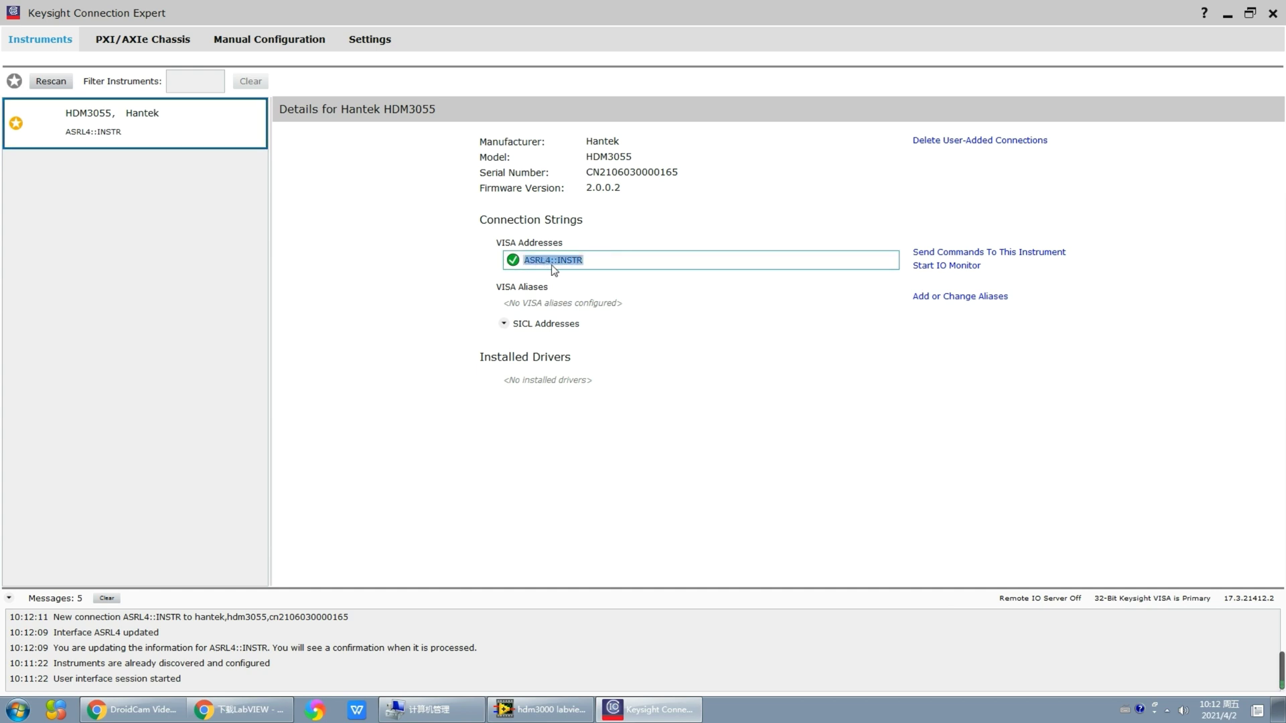
pyautogui.press('Tab')
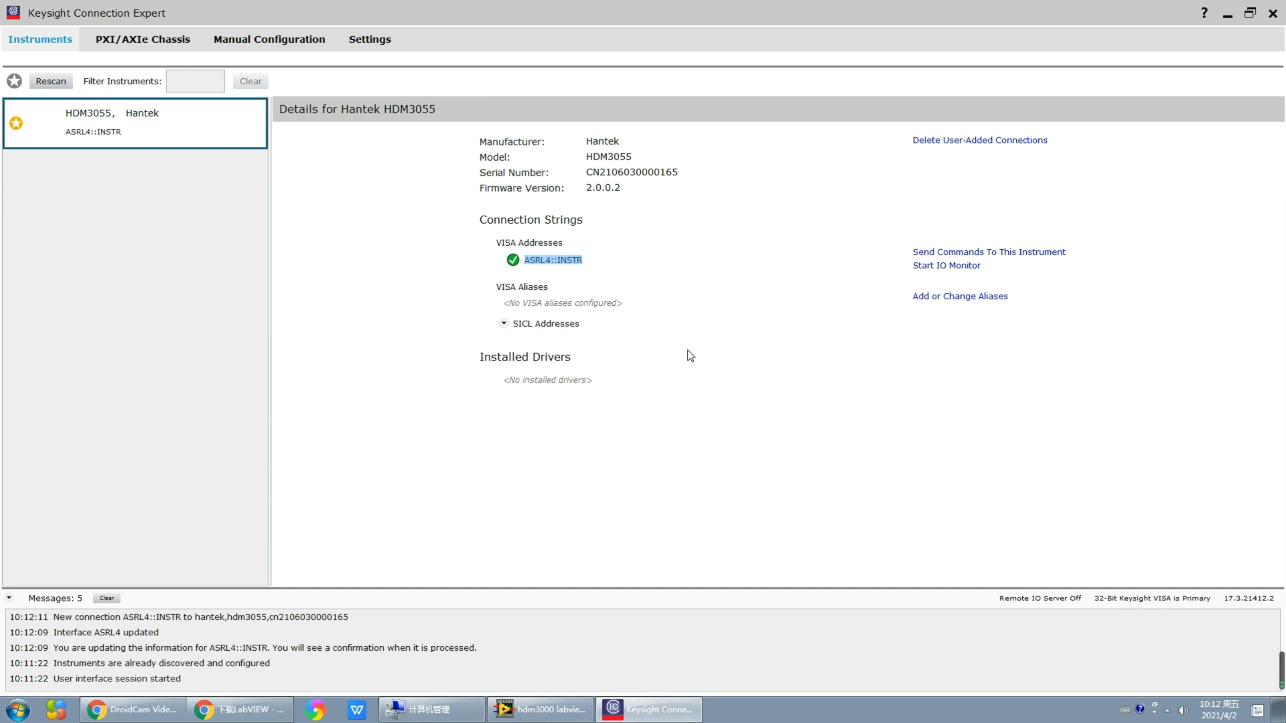
pyautogui.click(548, 263)
pyautogui.rightClick(547, 265)
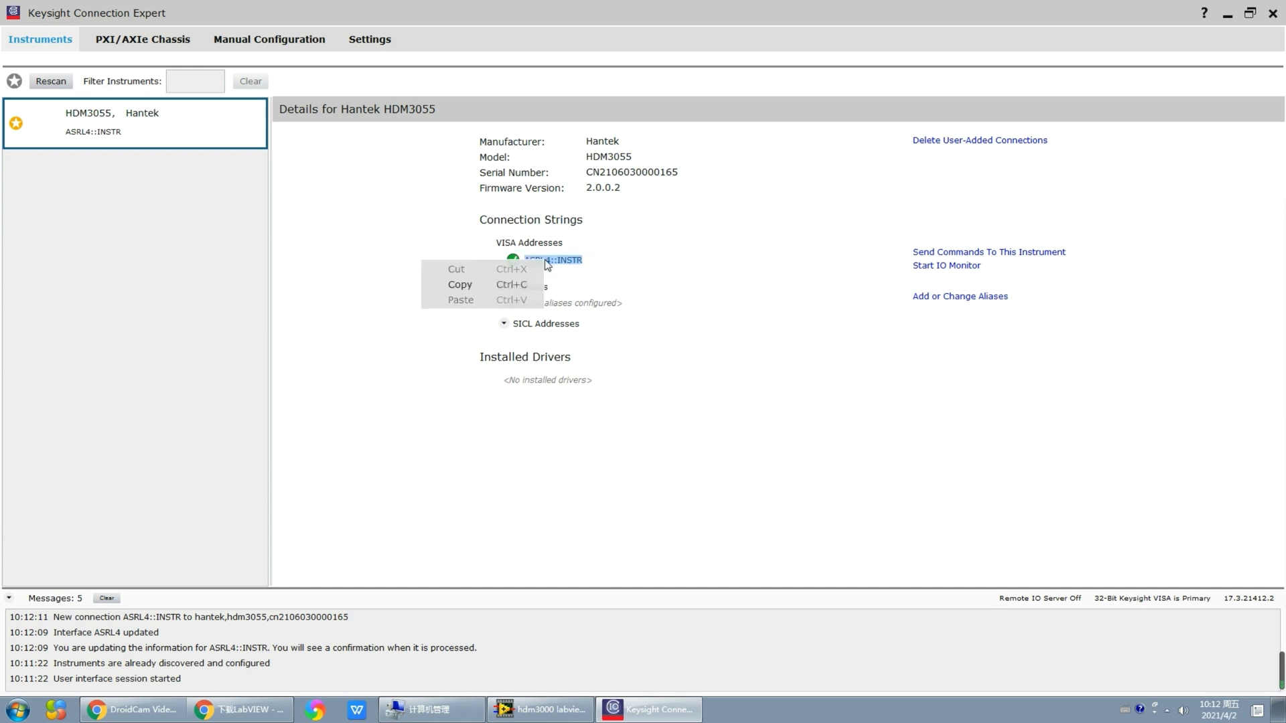
pyautogui.click(488, 288)
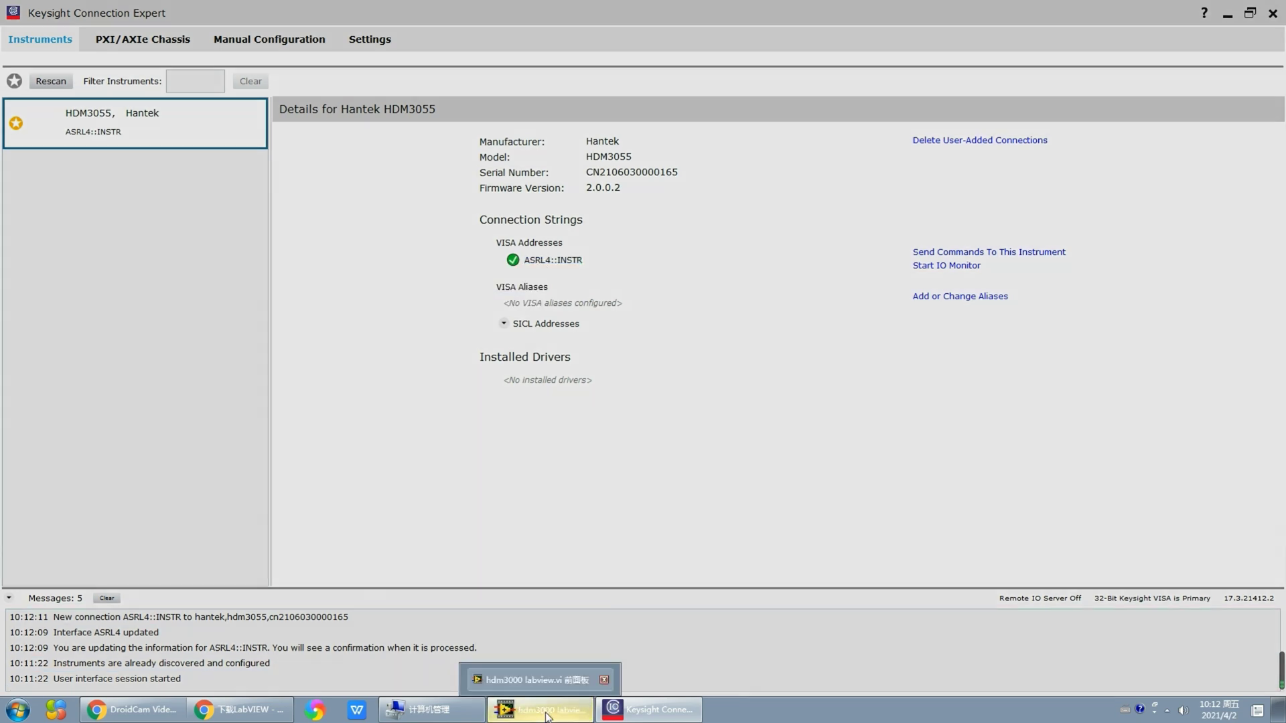
# Open the hdm3000 labview.vi block diagram beside its front panel and select the 设备地址 control
pyautogui.click(547, 711)
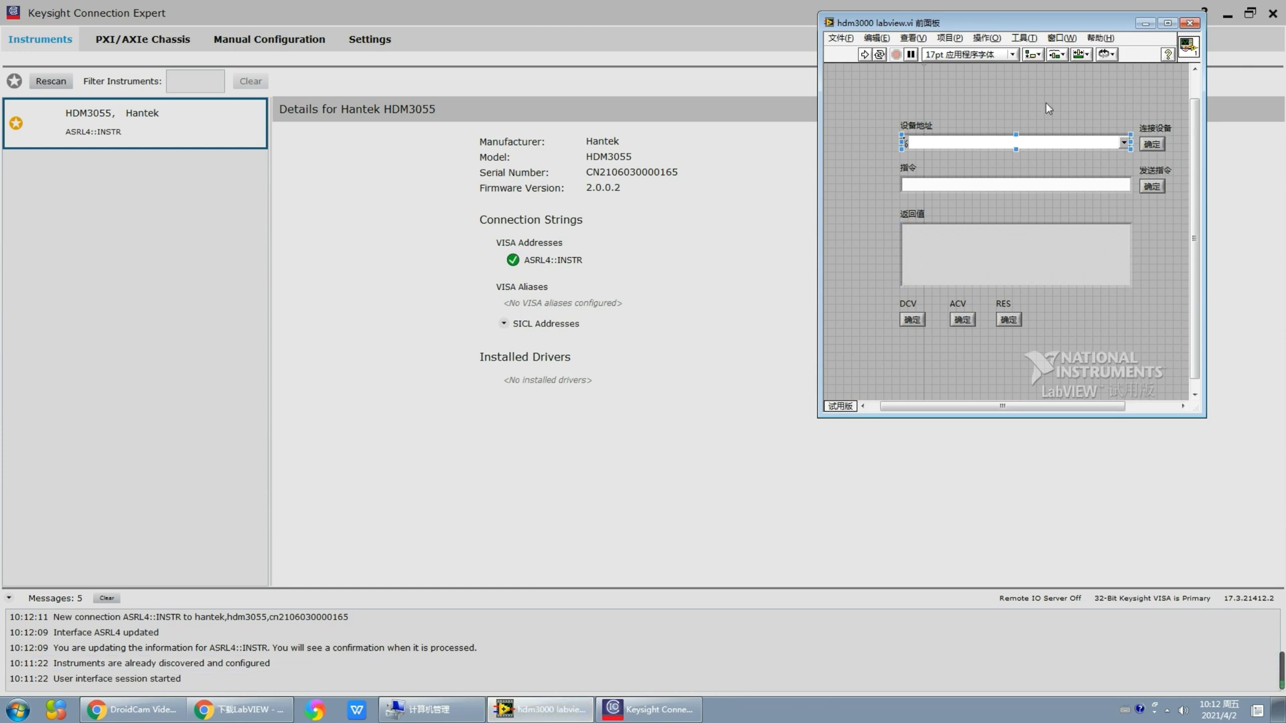
pyautogui.click(1061, 38)
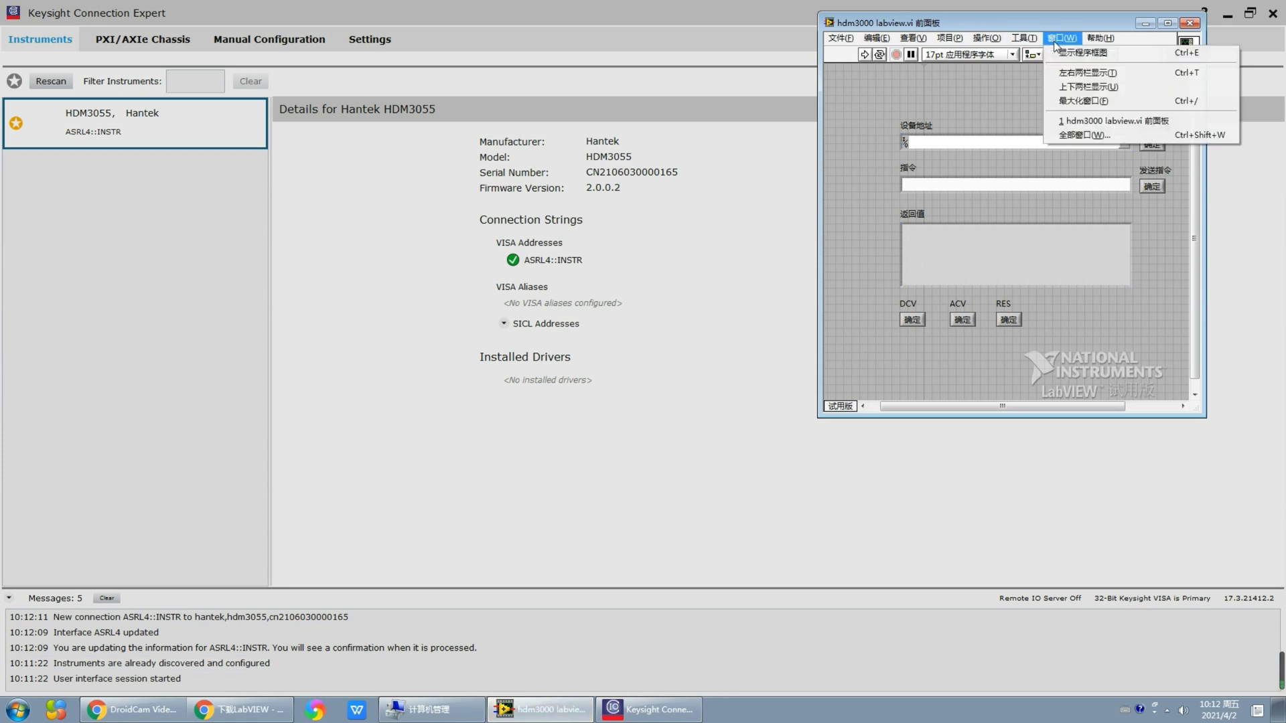
pyautogui.click(1071, 50)
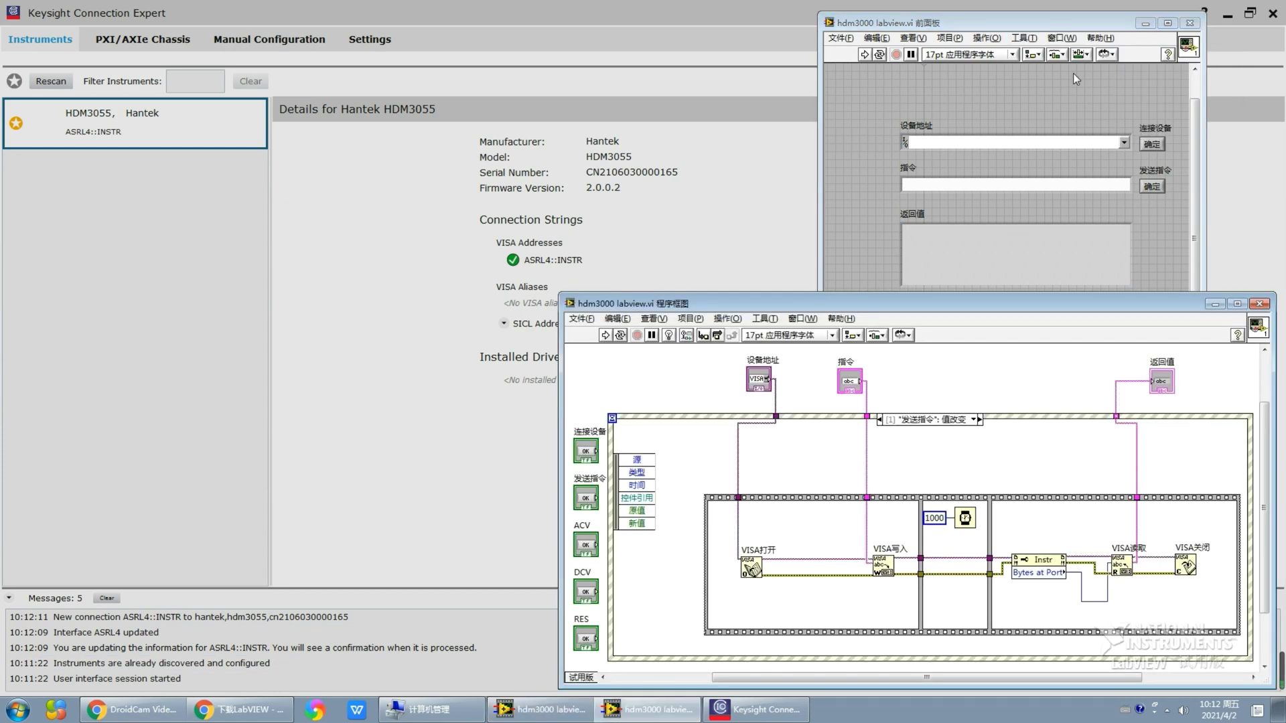
pyautogui.moveTo(968, 303)
pyautogui.mouseDown()
pyautogui.moveTo(774, 292)
pyautogui.moveTo(947, 301)
pyautogui.mouseUp()
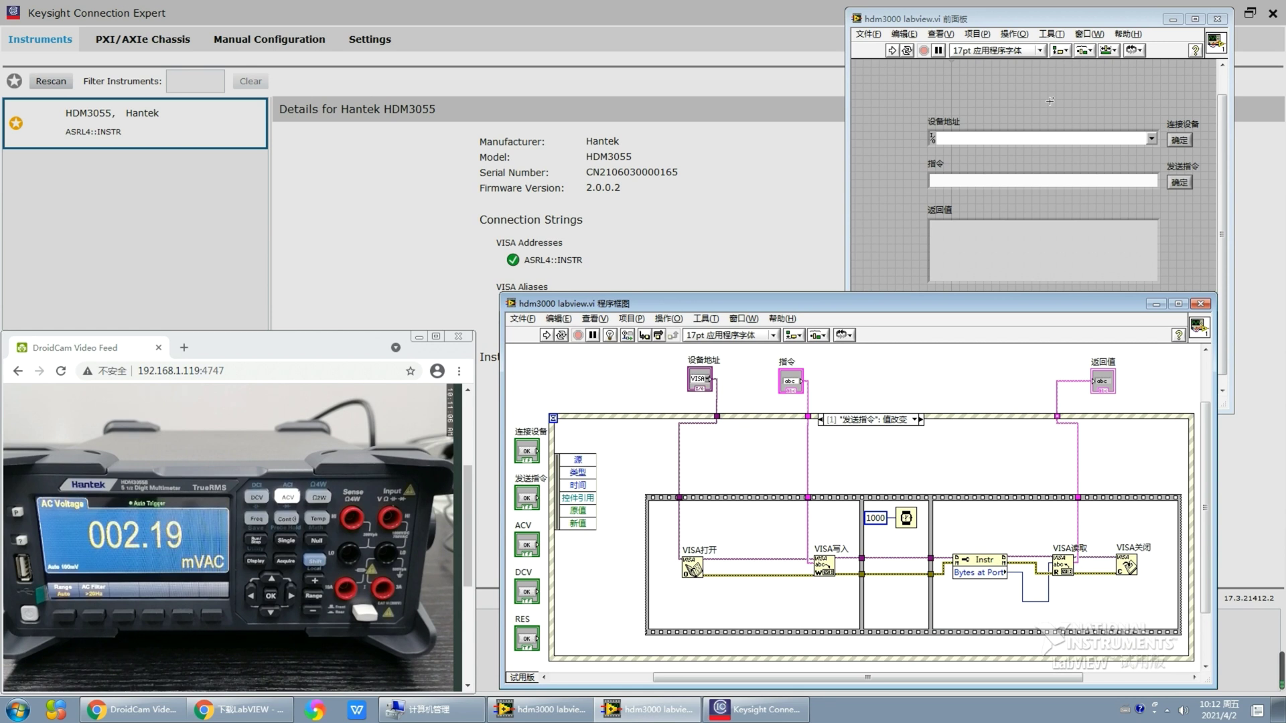
pyautogui.click(1021, 23)
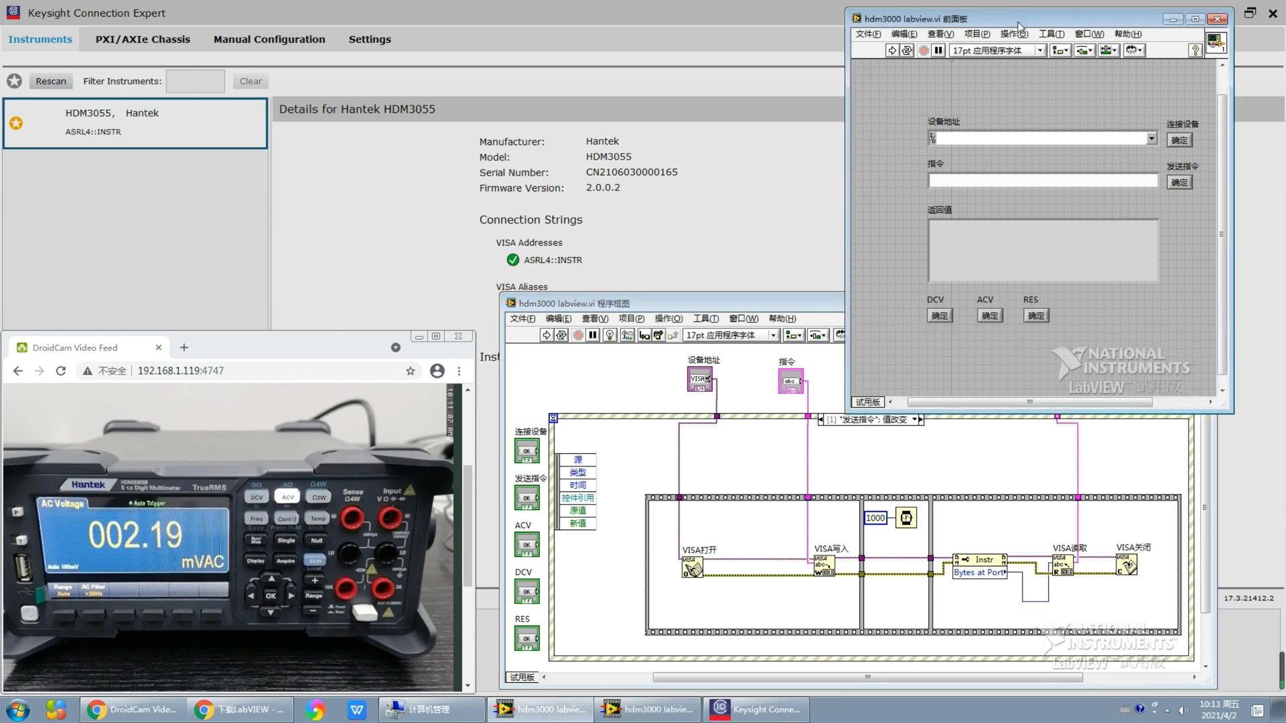
pyautogui.click(1117, 141)
pyautogui.click(950, 137)
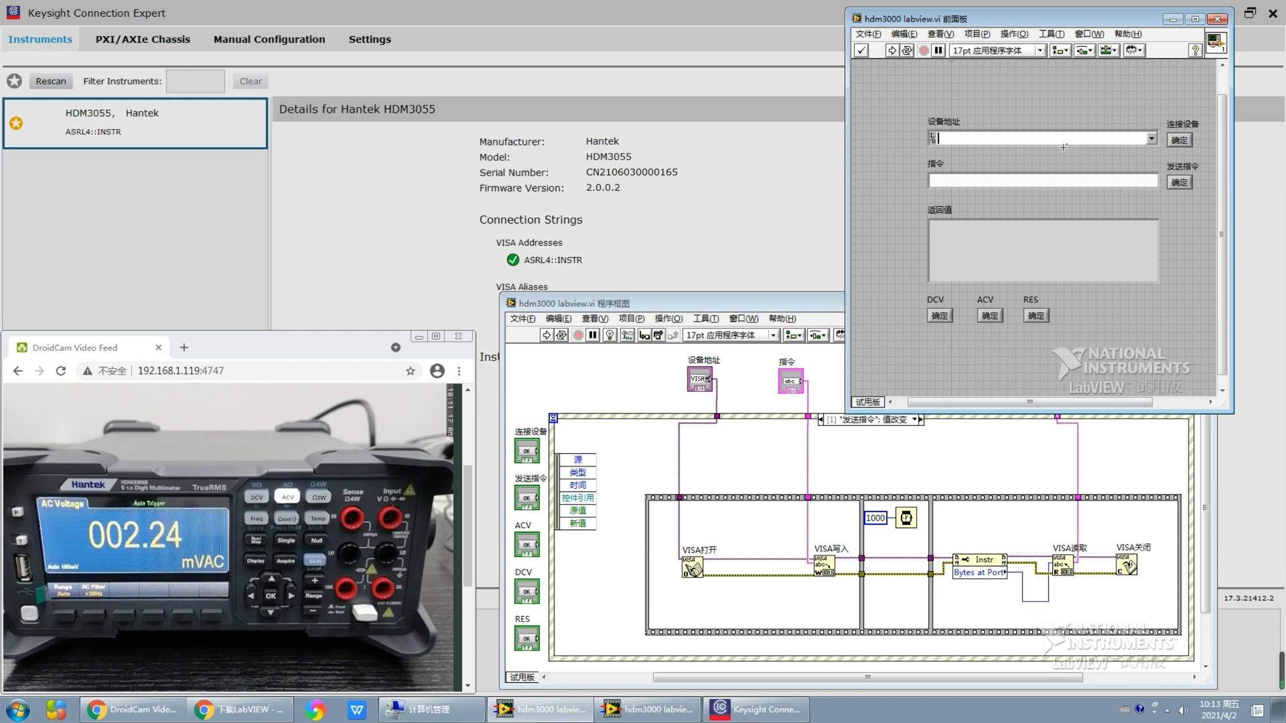
# Copy ASRL4::INSTR from Keysight Connection Expert, minimize it, and return to LabVIEW's 设备地址 control
pyautogui.click(757, 709)
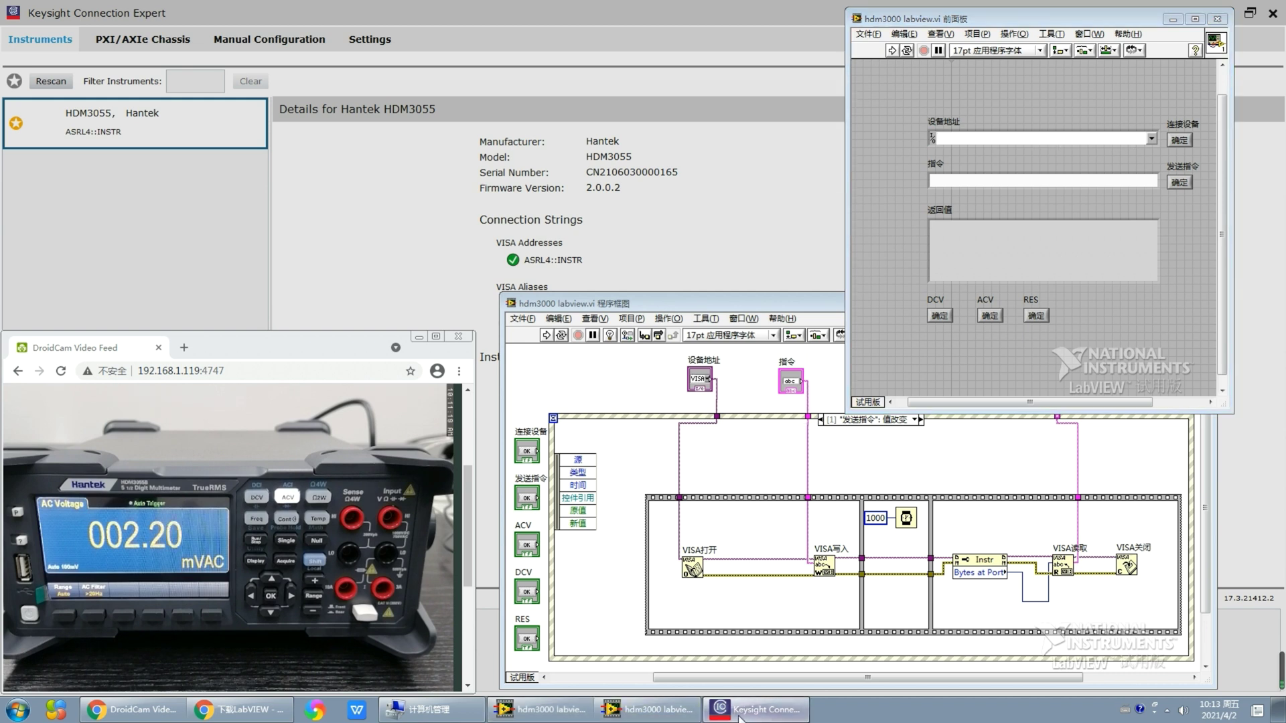
pyautogui.doubleClick(546, 266)
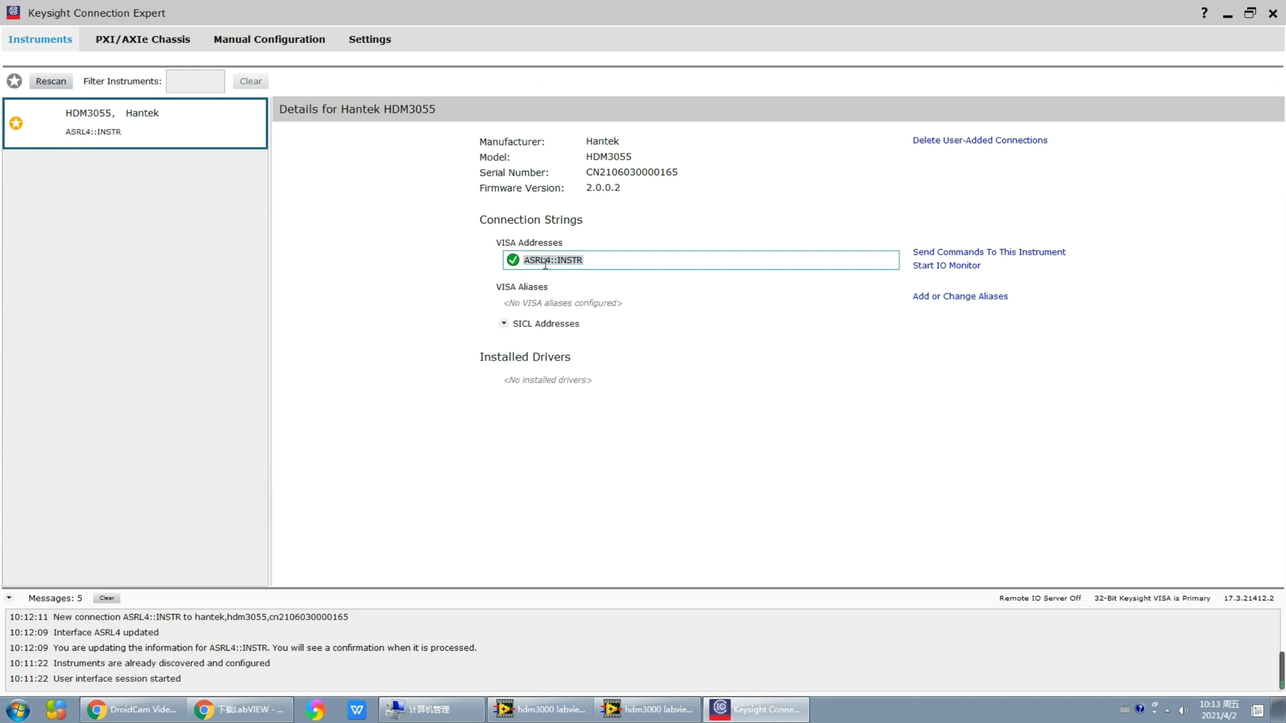
pyautogui.rightClick(545, 265)
pyautogui.click(509, 288)
pyautogui.click(1227, 15)
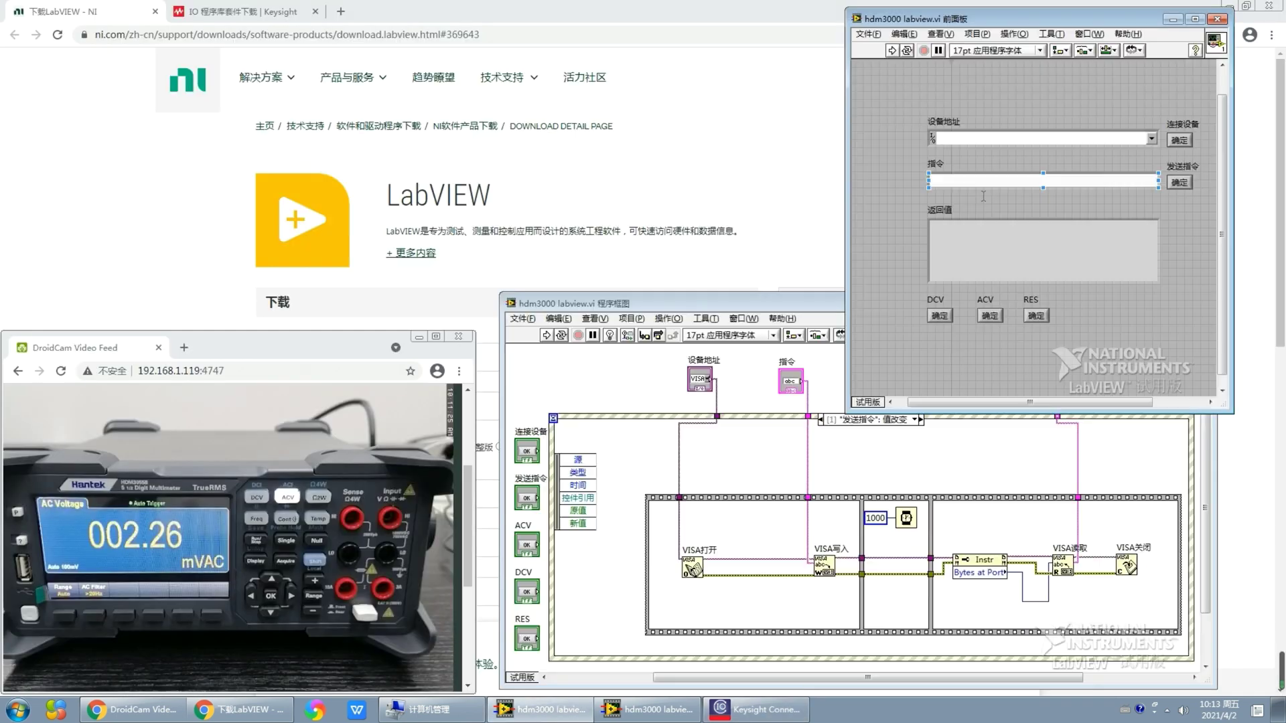
pyautogui.rightClick(968, 137)
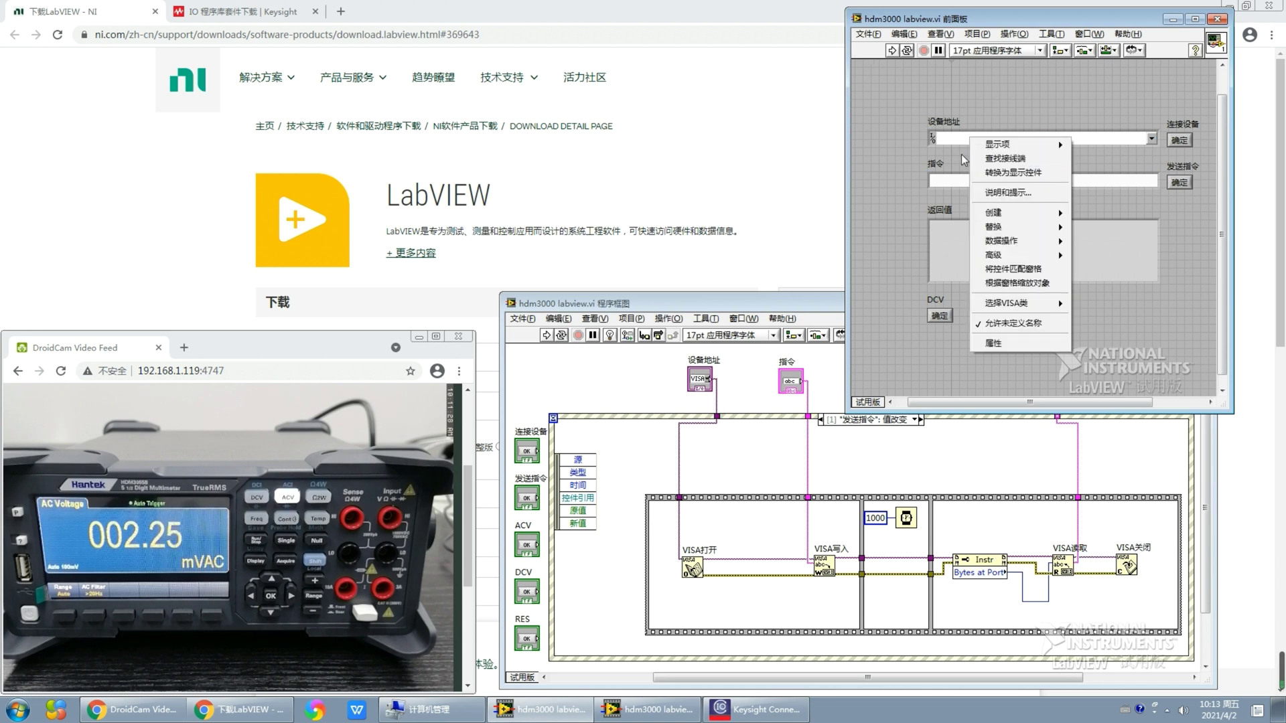
# Paste ASRL4::INSTR into 设备地址 and enter READ?\n as the 指令 command
pyautogui.click(948, 140)
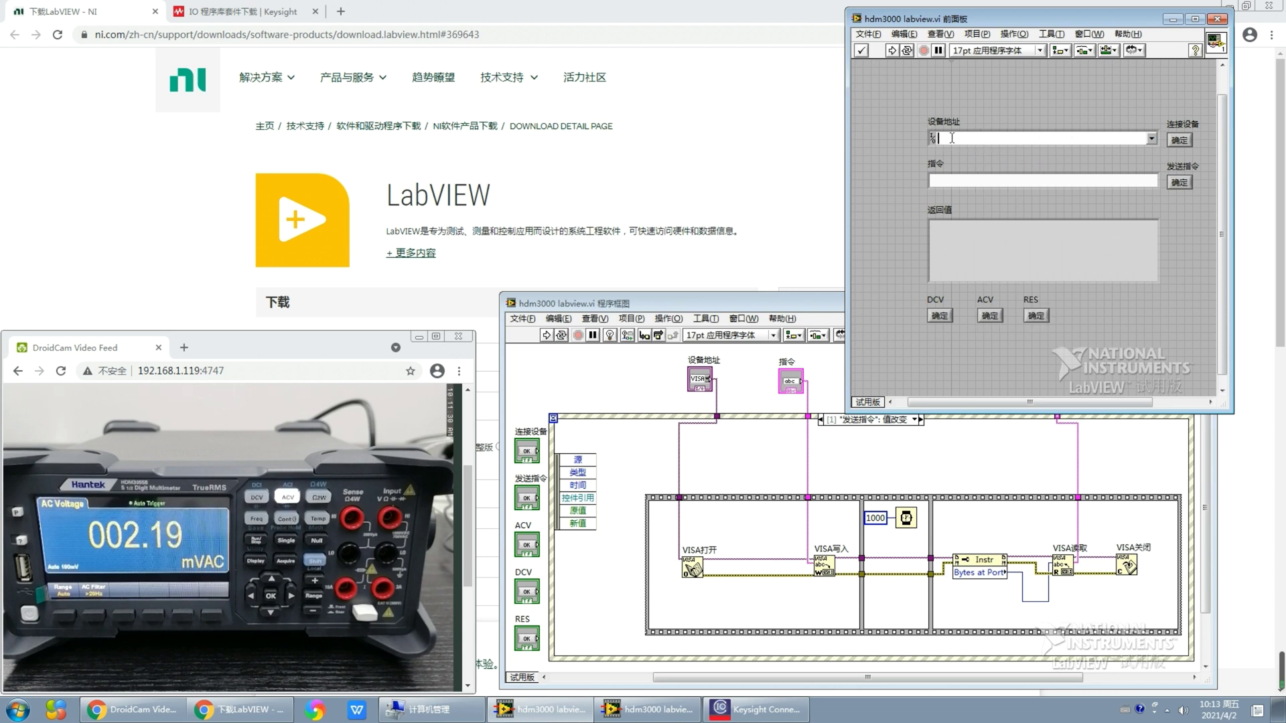
pyautogui.hotkey('ctrl', 'v')
pyautogui.press('capslock')
pyautogui.write('R')
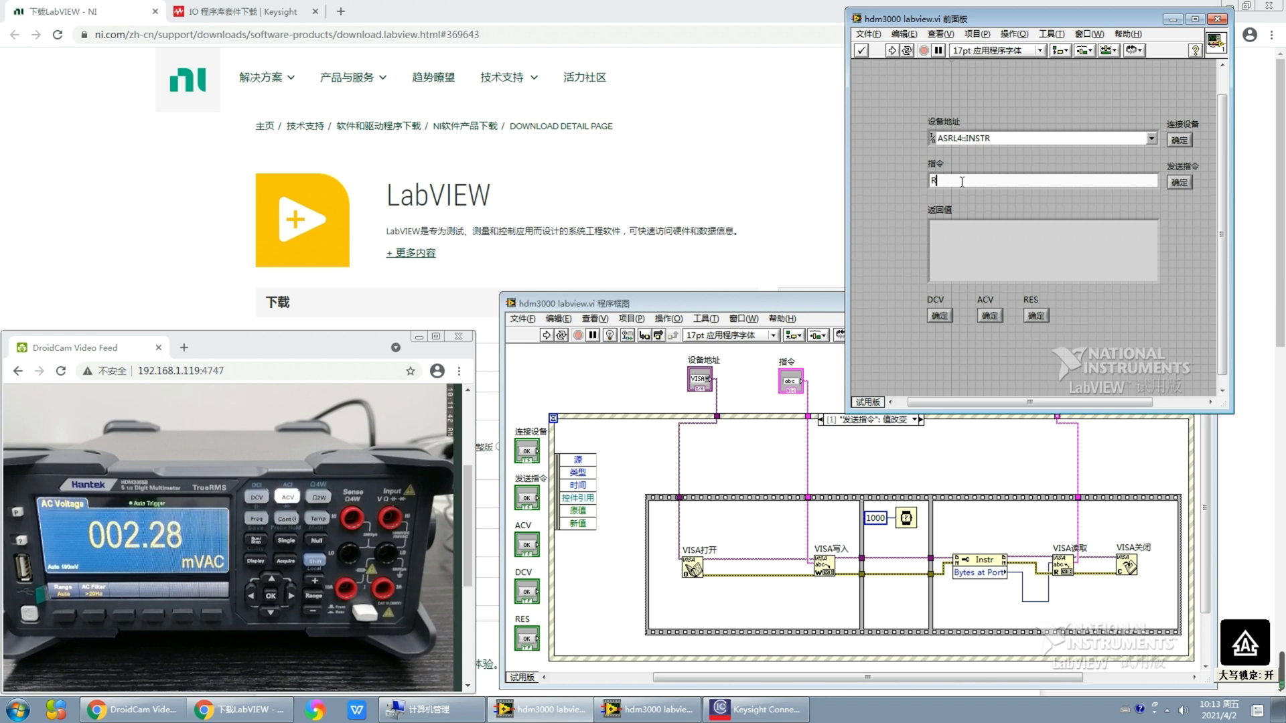
pyautogui.write('EAD?')
pyautogui.press('capslock')
pyautogui.write('\\')
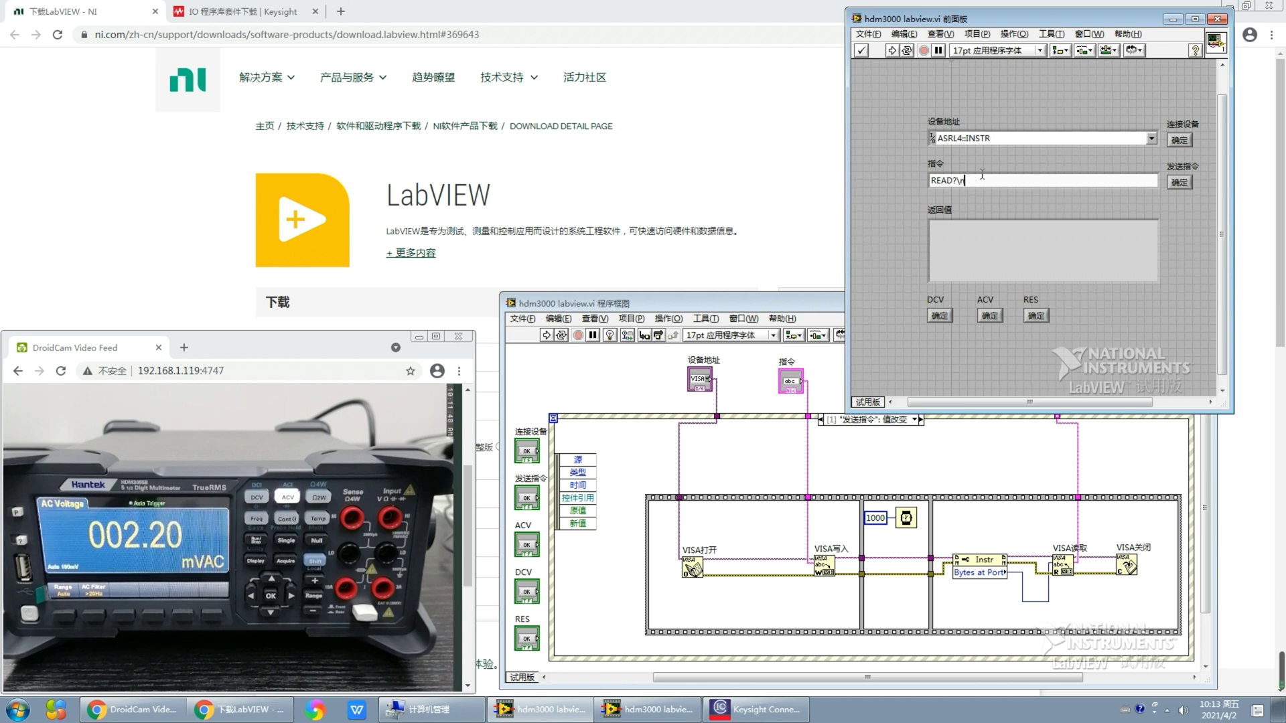
pyautogui.write('n')
# Select the DCV measurement button on the front panel
pyautogui.click(940, 319)
pyautogui.click(936, 300)
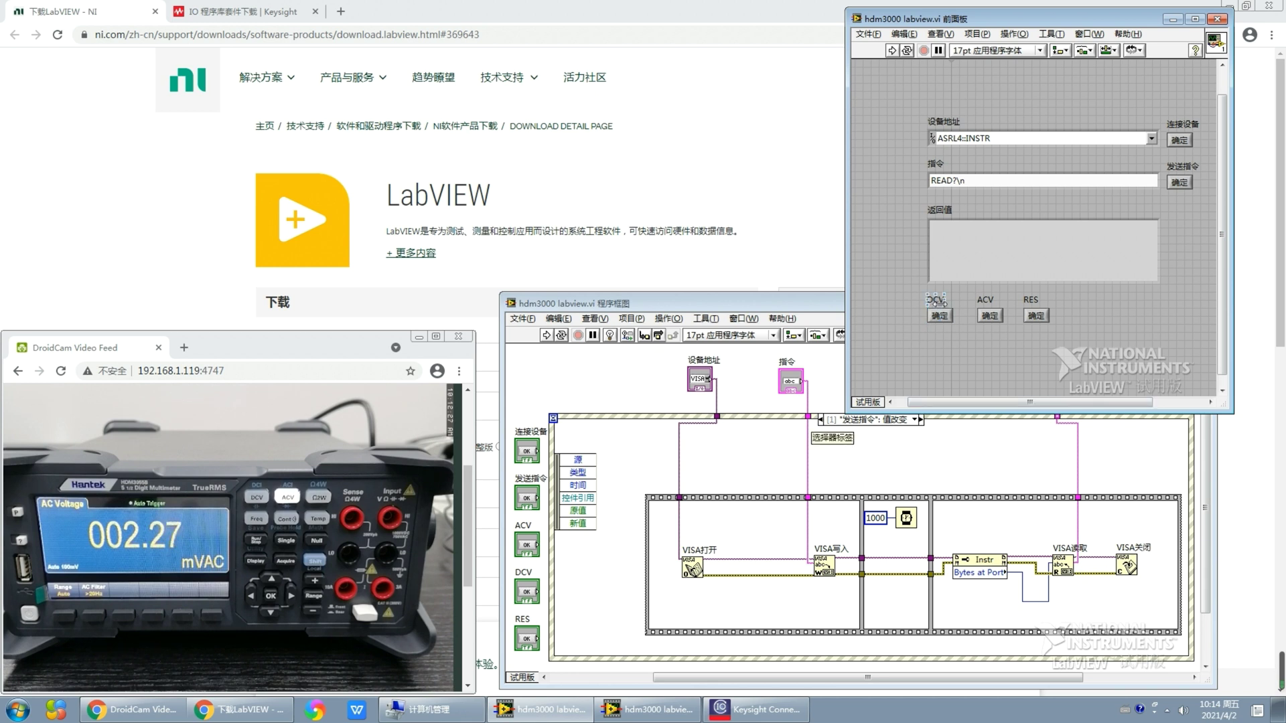
pyautogui.click(944, 308)
# Bring the block diagram forward and switch the event structure to the [0] 连接设备 case
pyautogui.moveTo(790, 304); pyautogui.dragTo(797, 296)
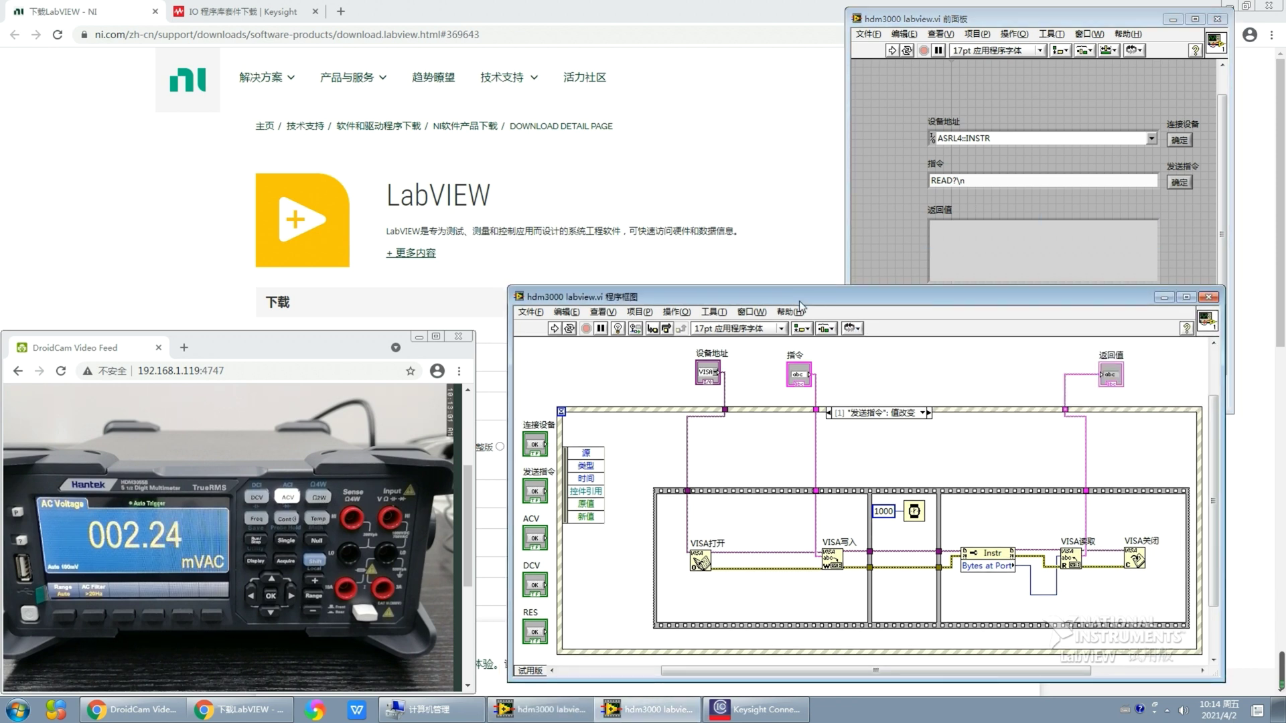
pyautogui.click(870, 413)
pyautogui.click(924, 413)
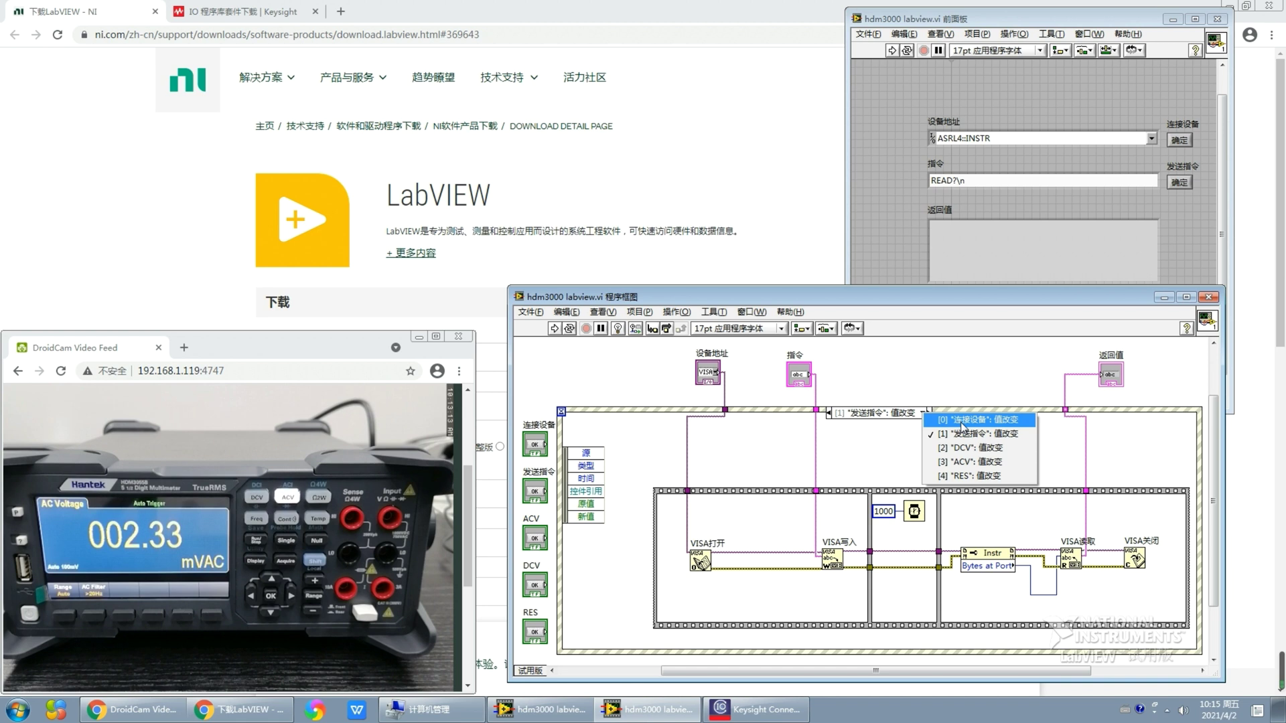
pyautogui.click(961, 420)
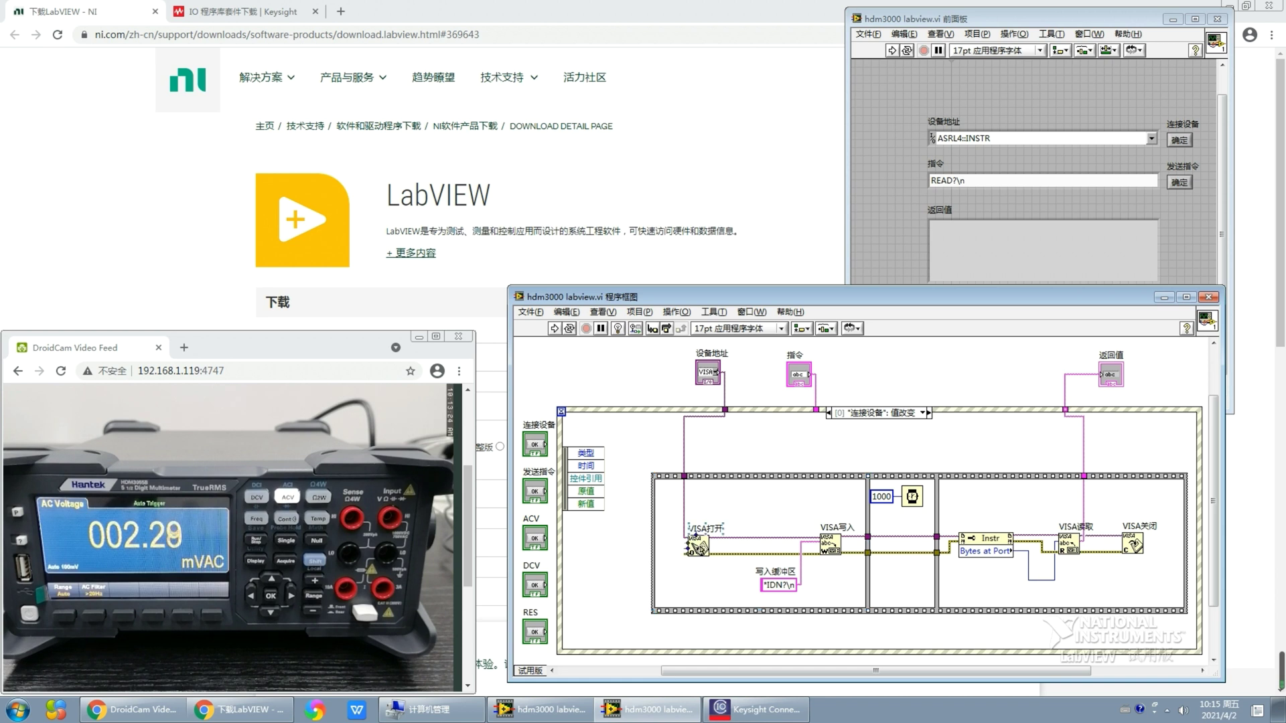
pyautogui.click(698, 546)
pyautogui.click(829, 544)
pyautogui.click(777, 588)
pyautogui.click(907, 522)
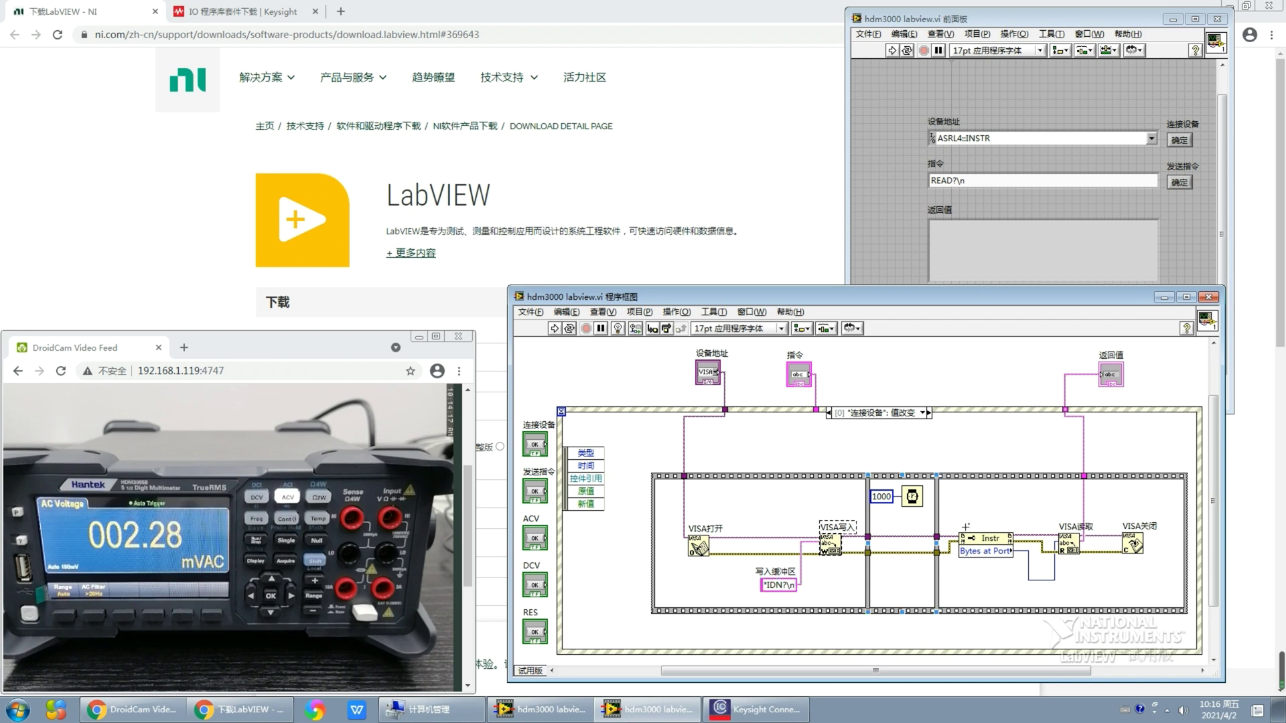
pyautogui.click(999, 555)
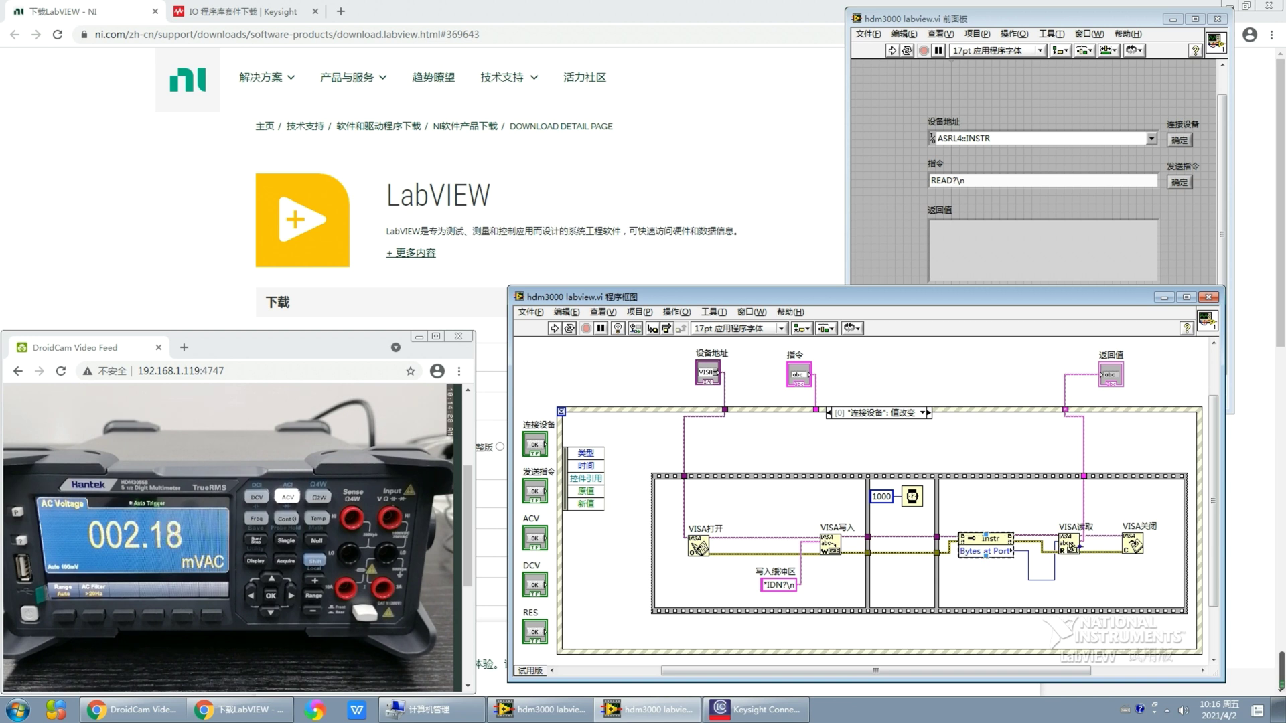
pyautogui.click(1069, 545)
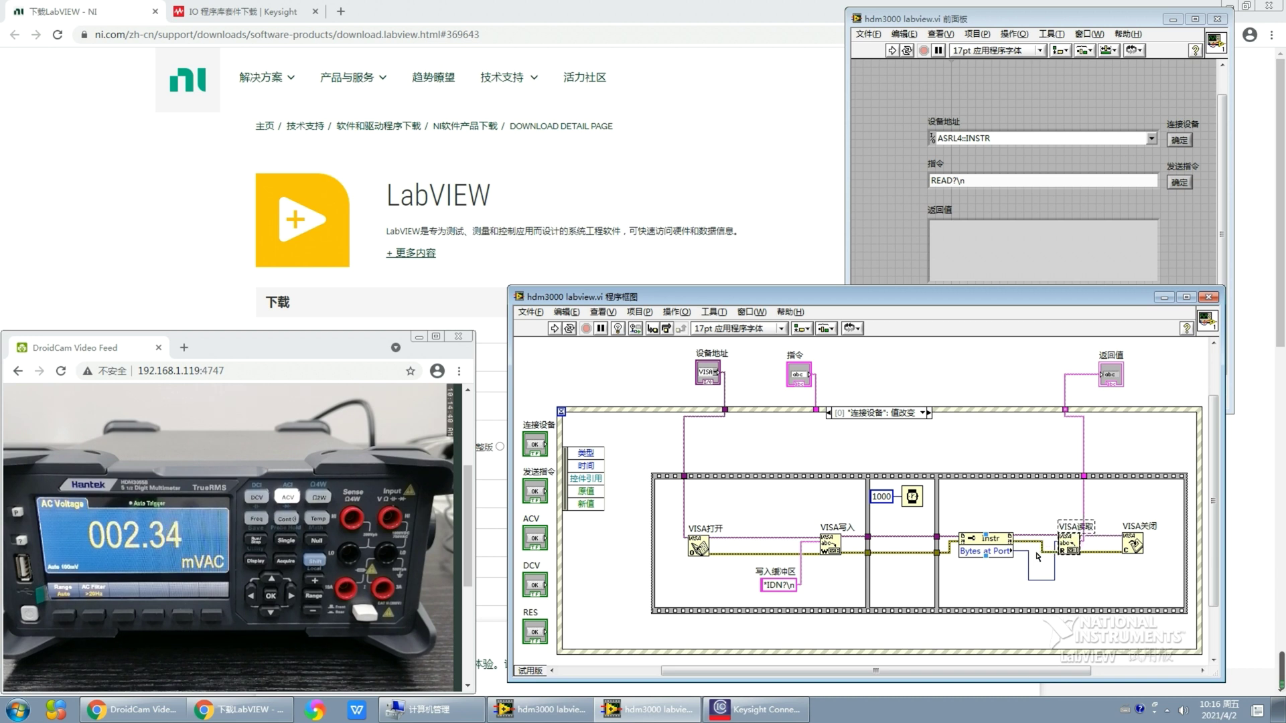
pyautogui.click(983, 553)
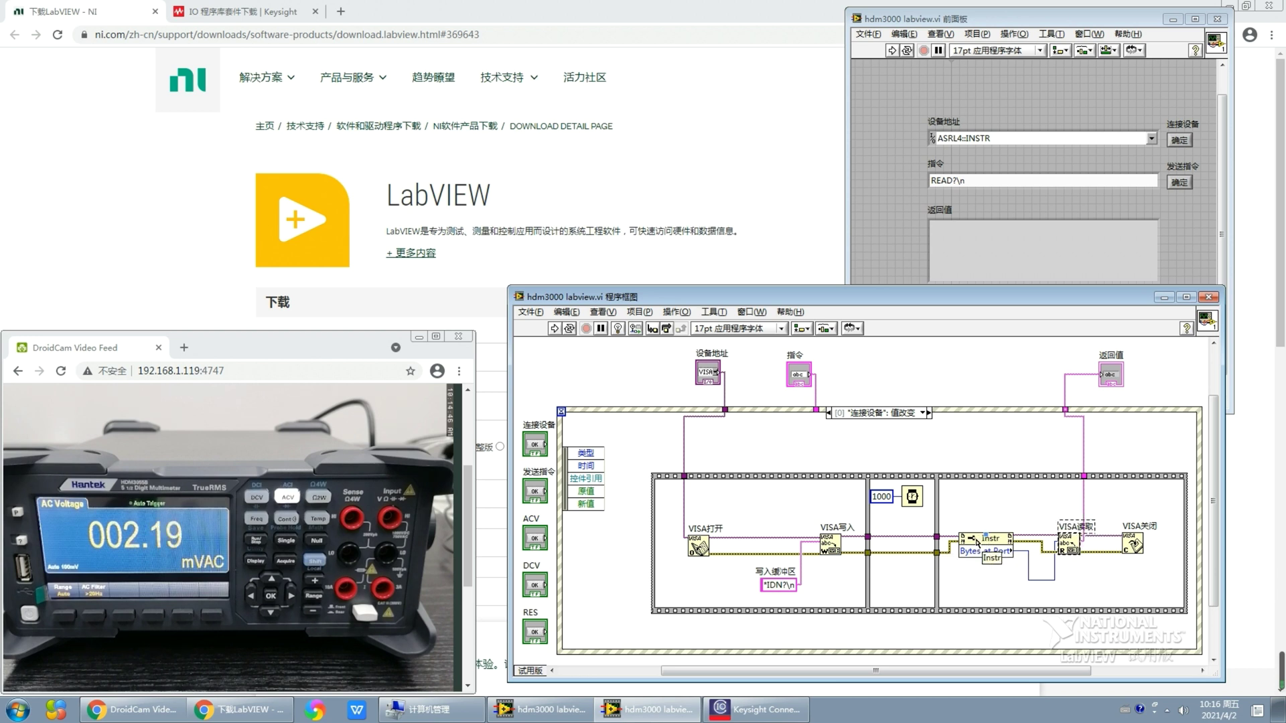
pyautogui.click(977, 541)
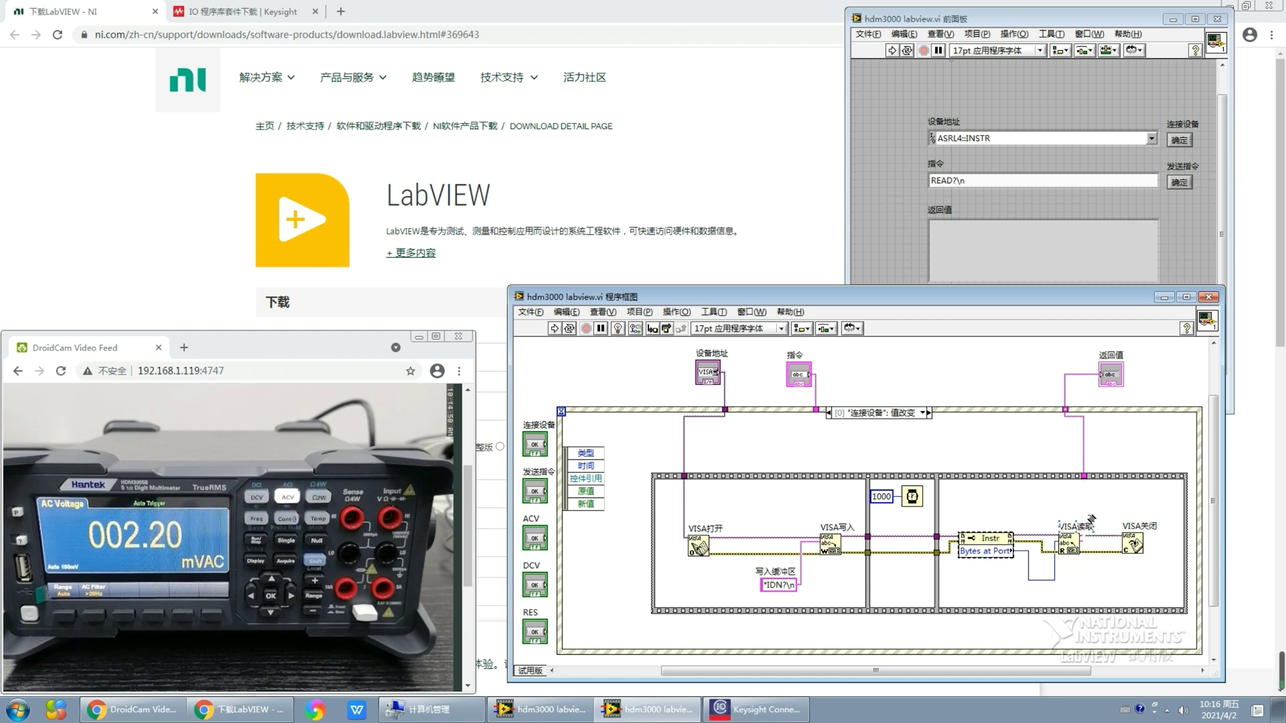
pyautogui.doubleClick(1111, 375)
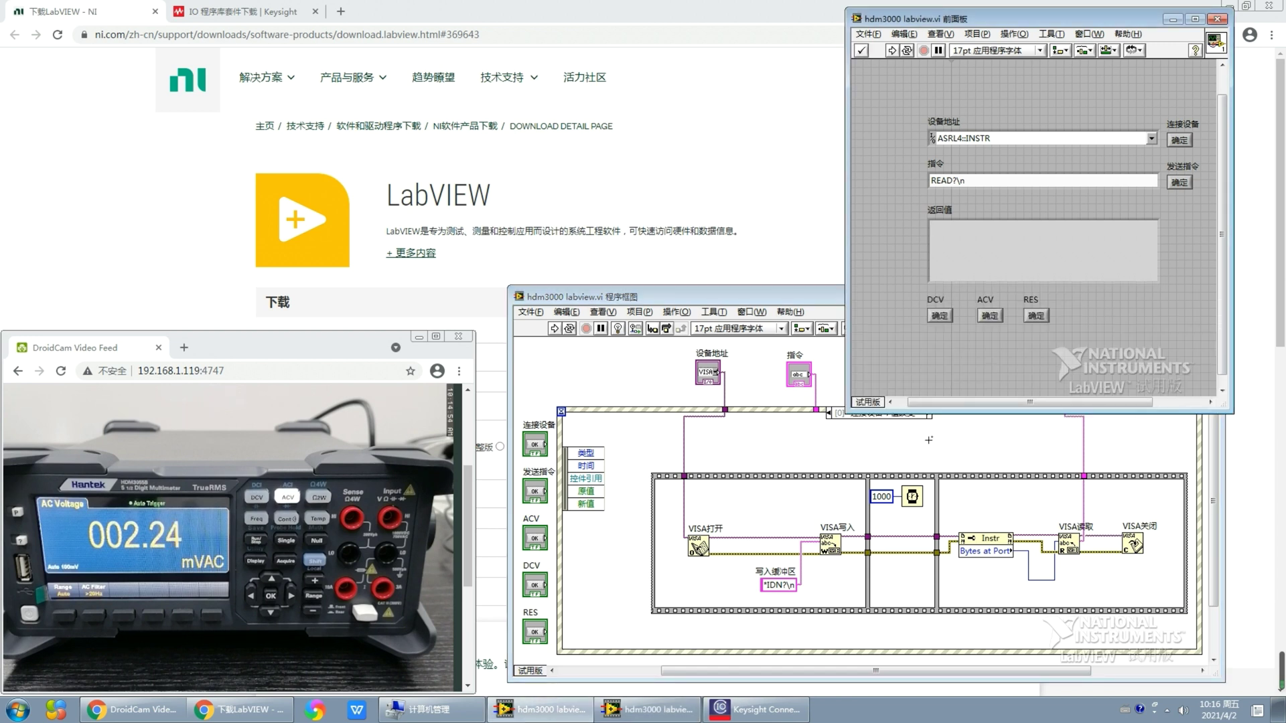
pyautogui.click(962, 450)
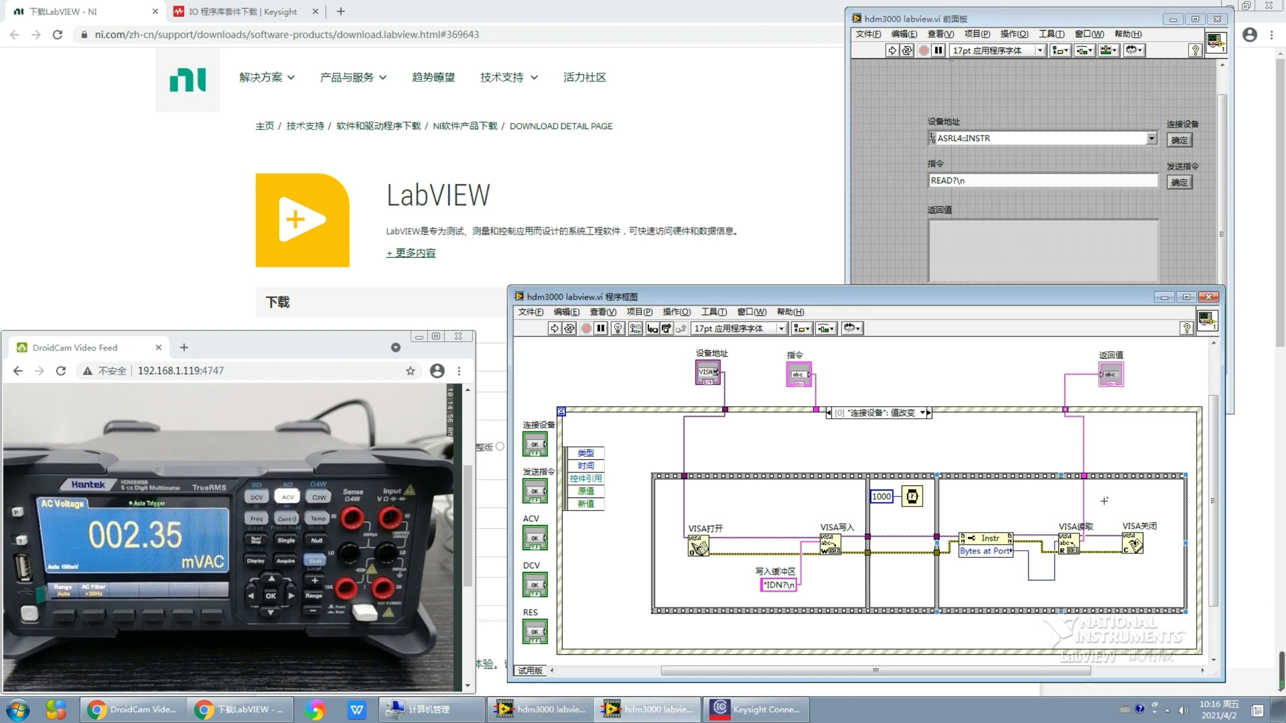
pyautogui.click(1097, 526)
pyautogui.click(1134, 545)
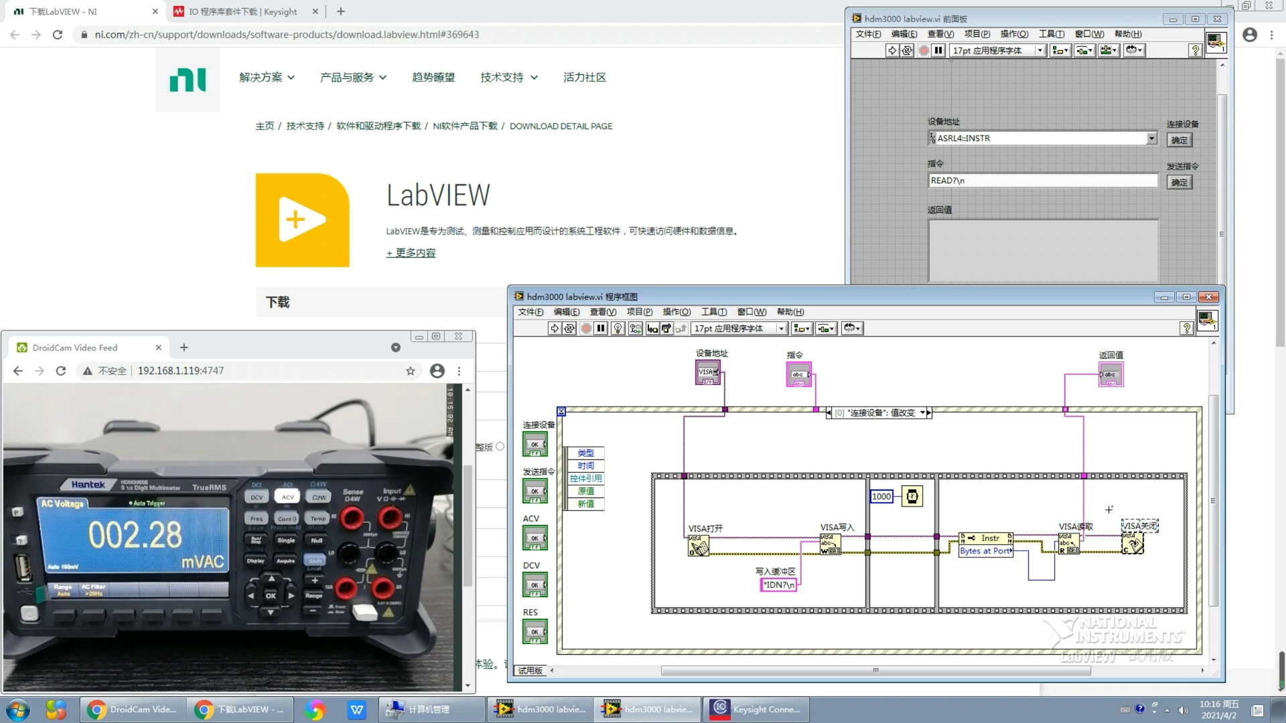
pyautogui.click(1104, 476)
pyautogui.click(698, 547)
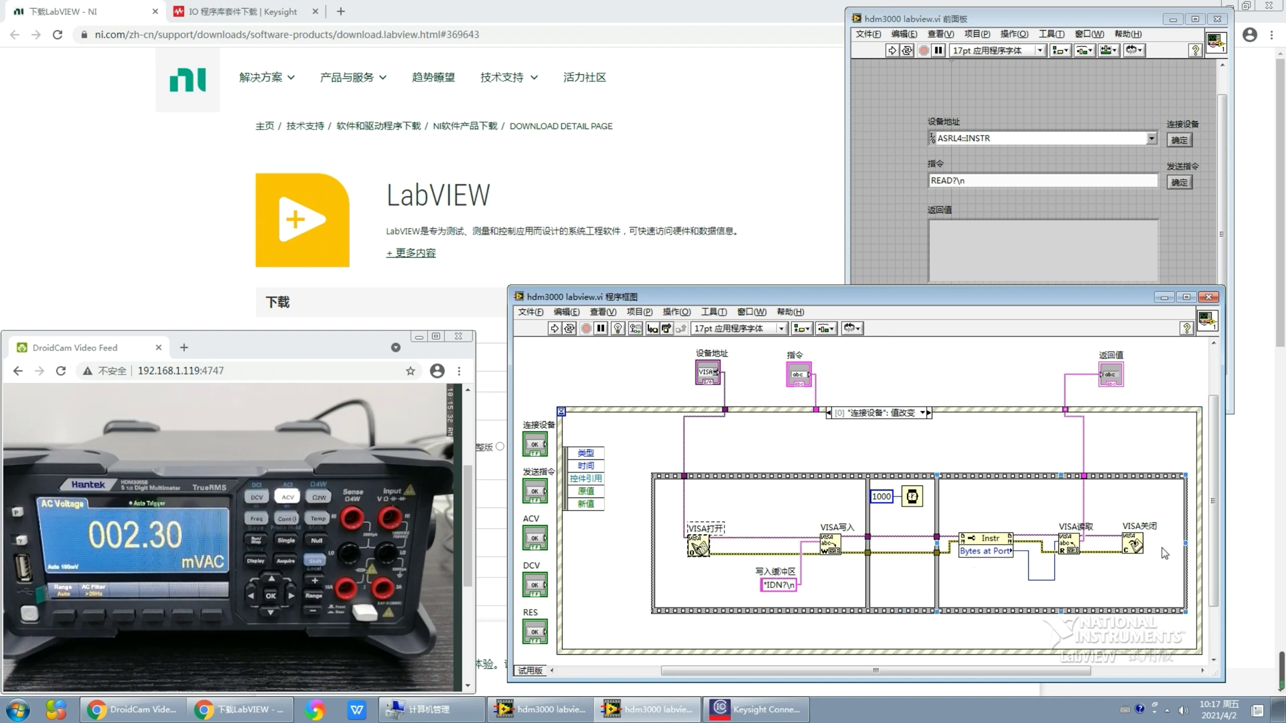
pyautogui.click(1133, 546)
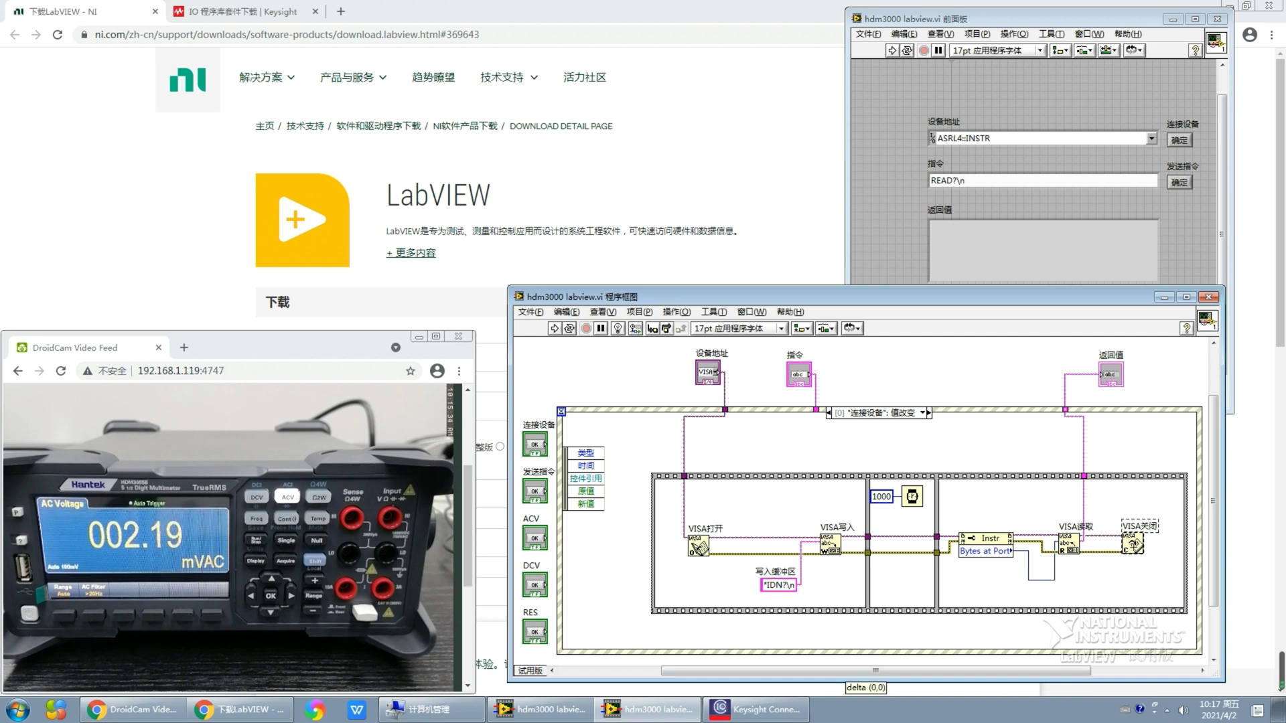
# Show the 发送指令 case and trace VISA Open, VISA Write and its 指令 command input
pyautogui.click(923, 410)
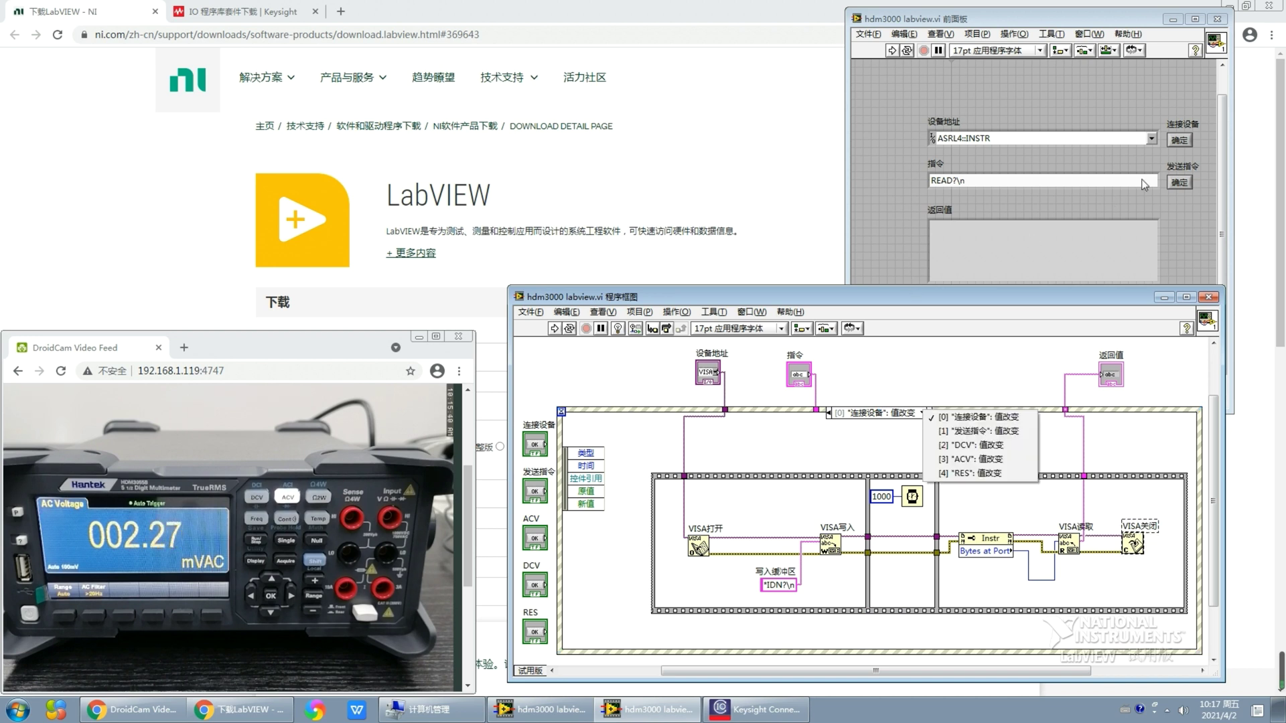
pyautogui.click(962, 432)
pyautogui.click(1186, 182)
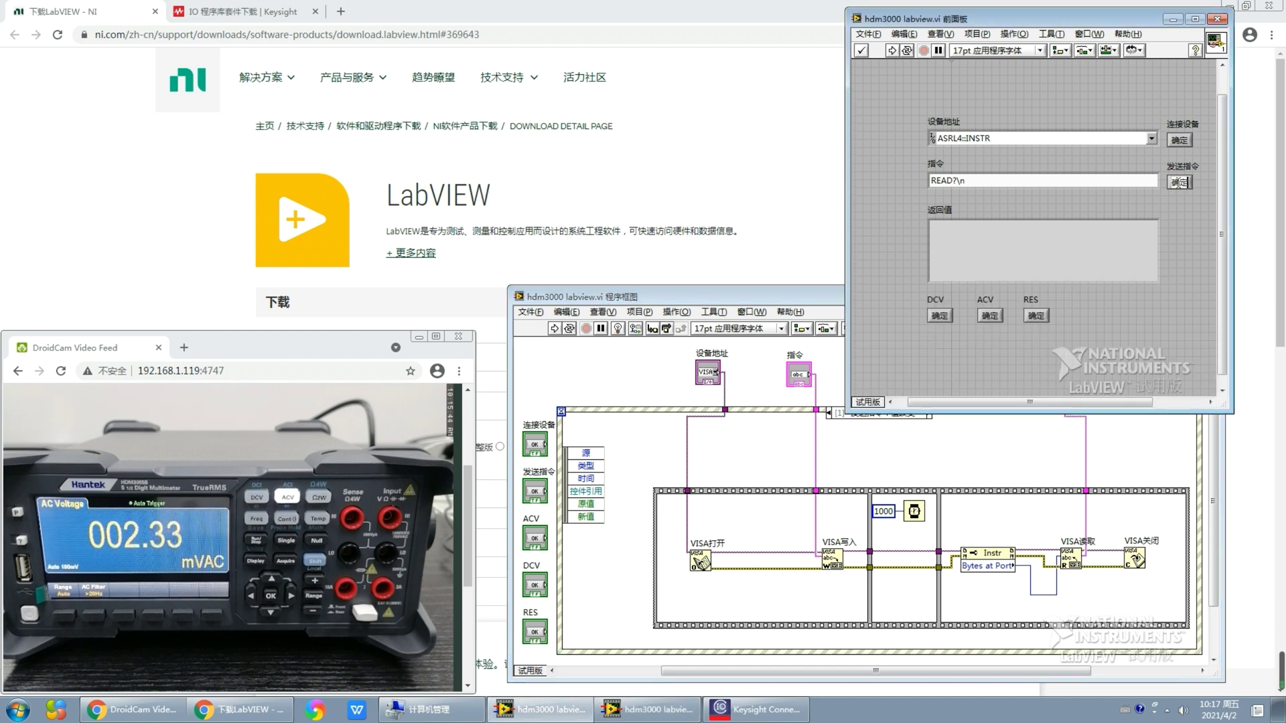
pyautogui.click(910, 451)
pyautogui.click(693, 561)
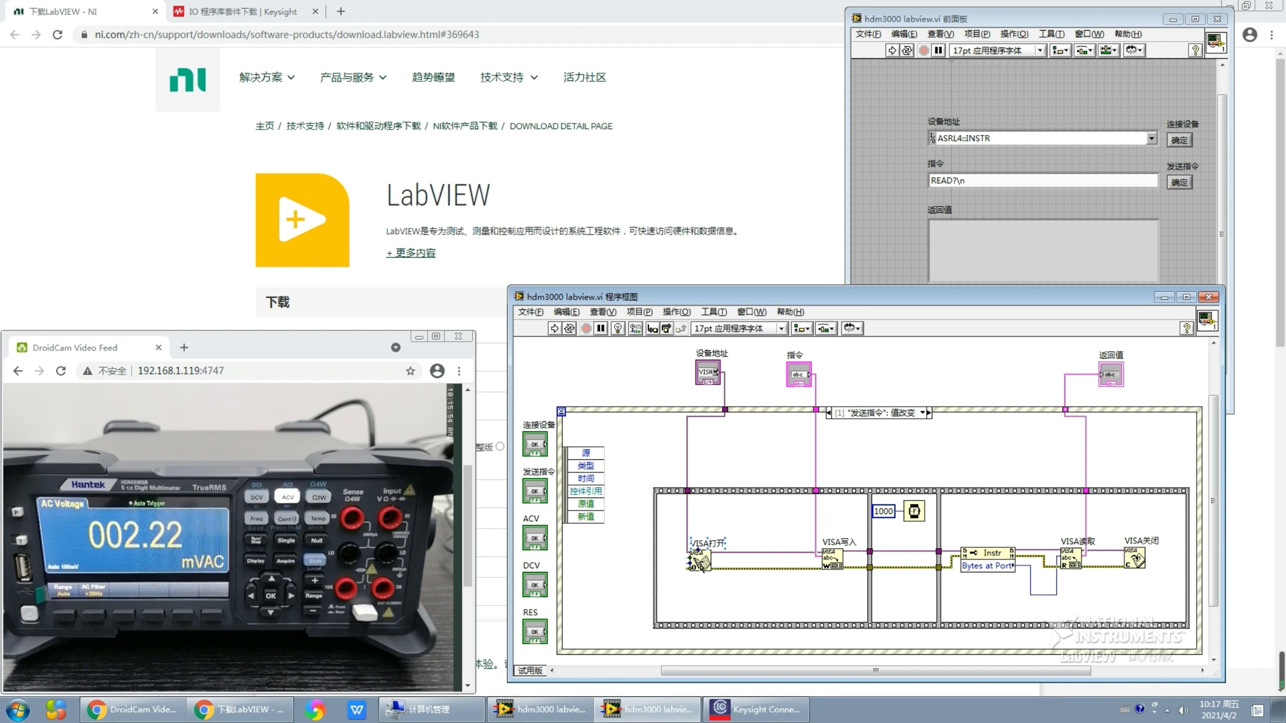
pyautogui.click(830, 557)
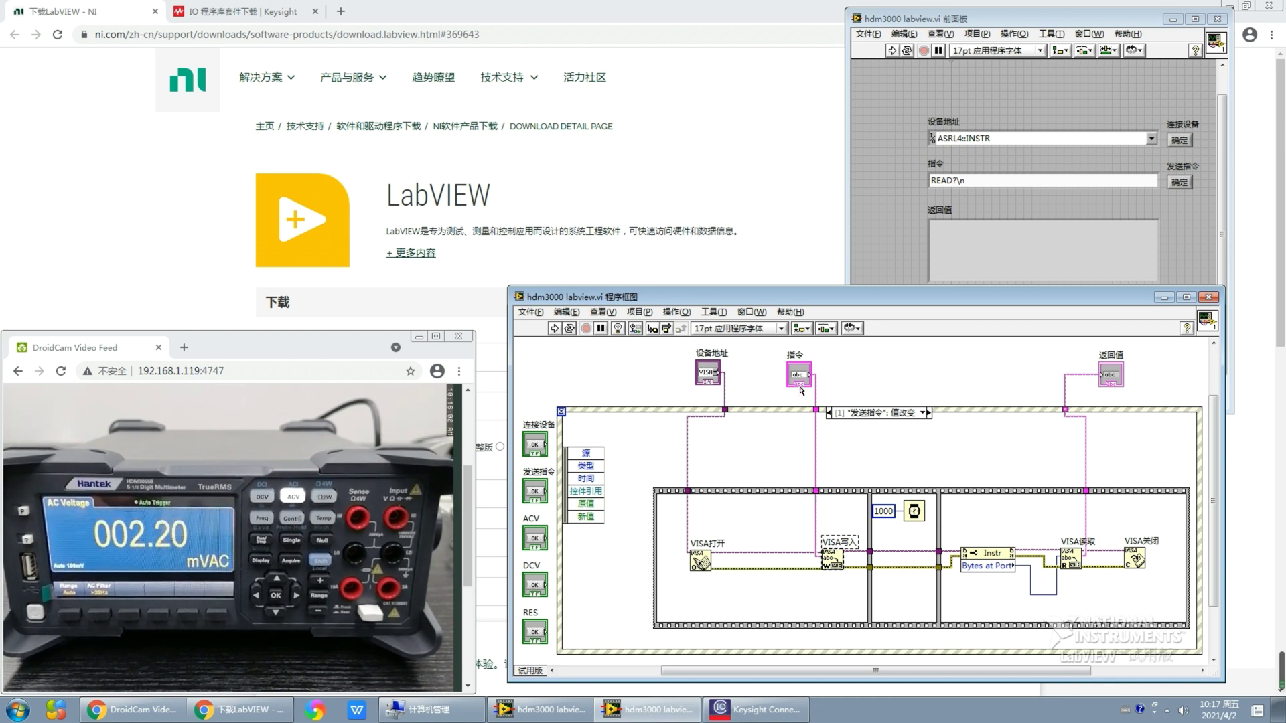
pyautogui.click(799, 378)
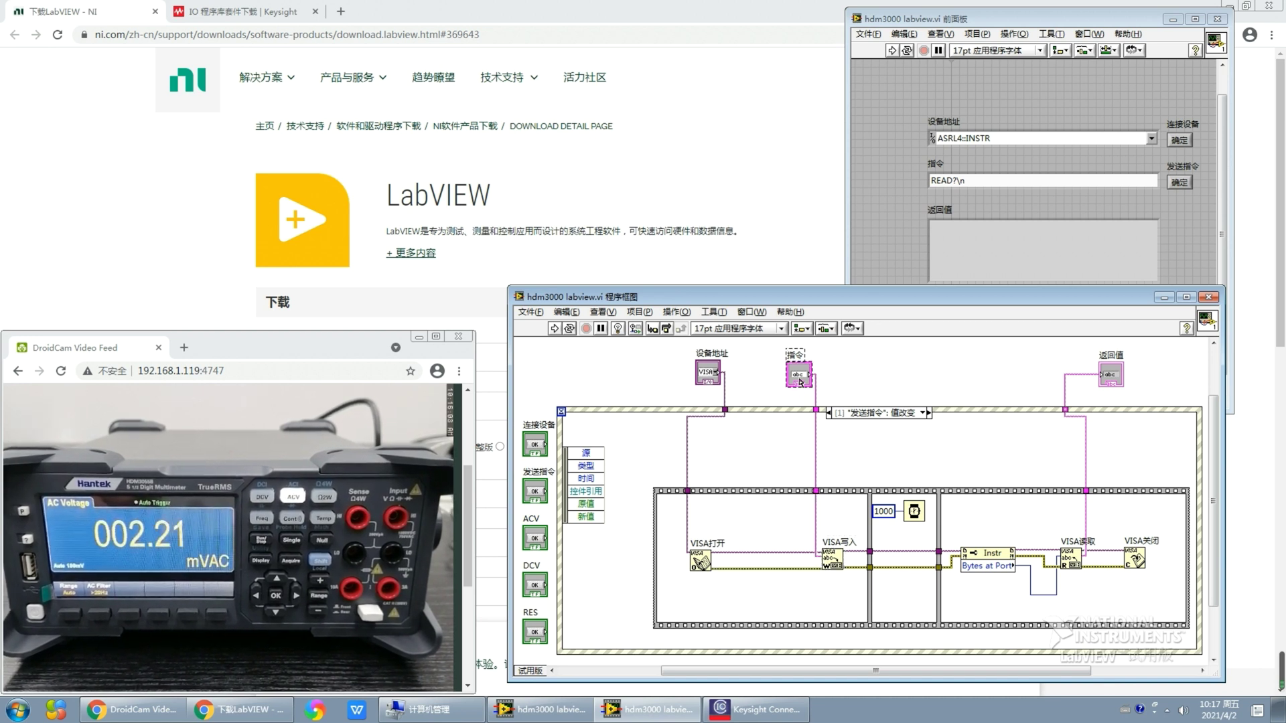
pyautogui.click(946, 180)
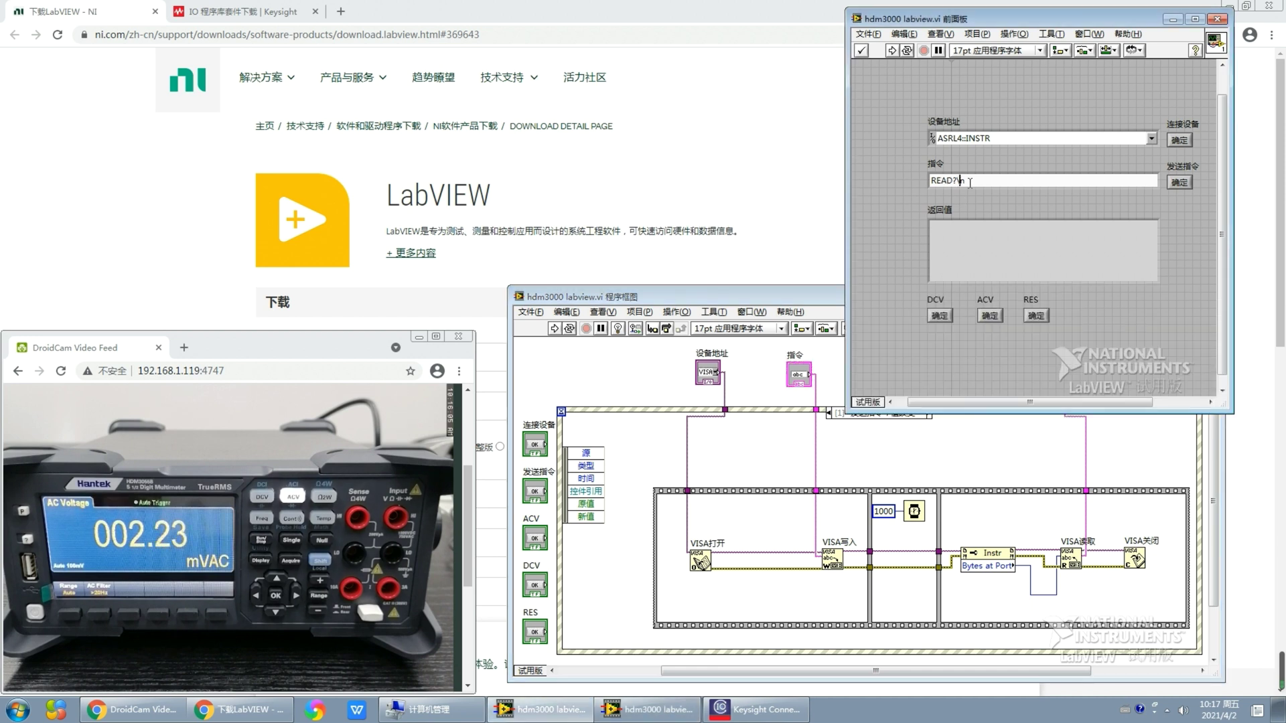
pyautogui.click(783, 432)
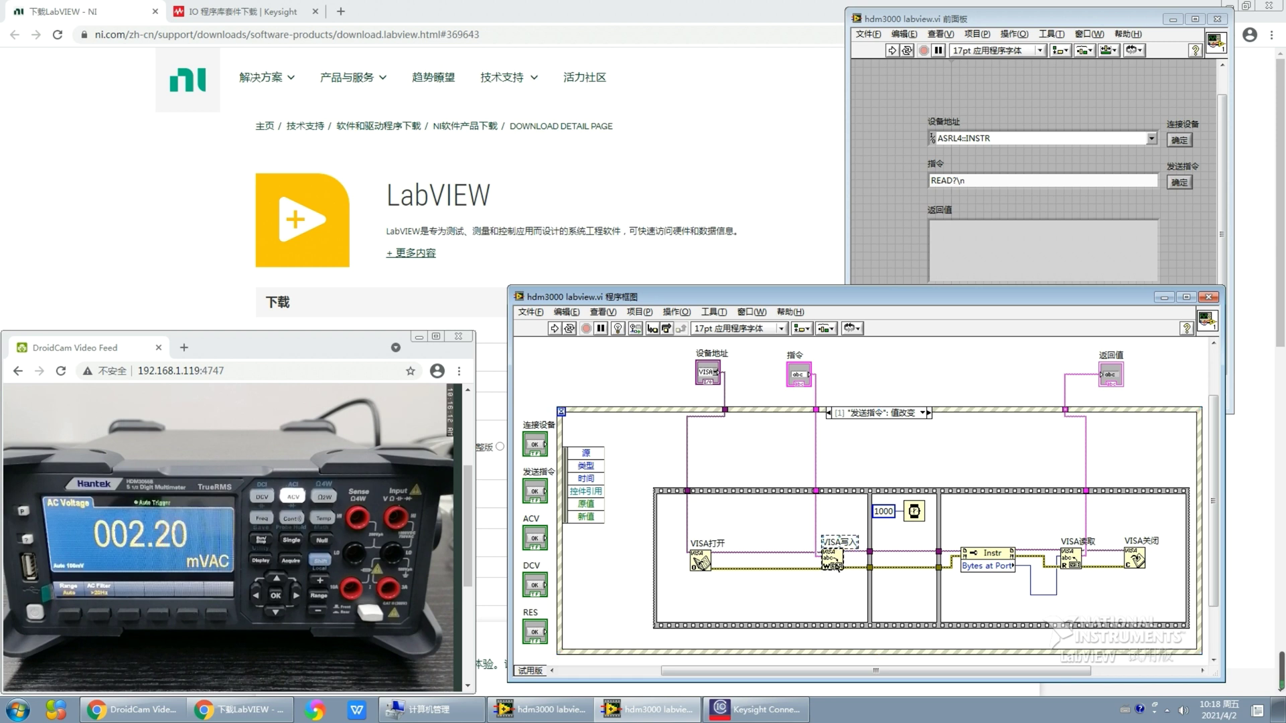
pyautogui.click(895, 542)
# Trace the Bytes at Port property node, VISA Read and 返回值 indicator, toggling panel and diagram with Ctrl+E
pyautogui.click(998, 558)
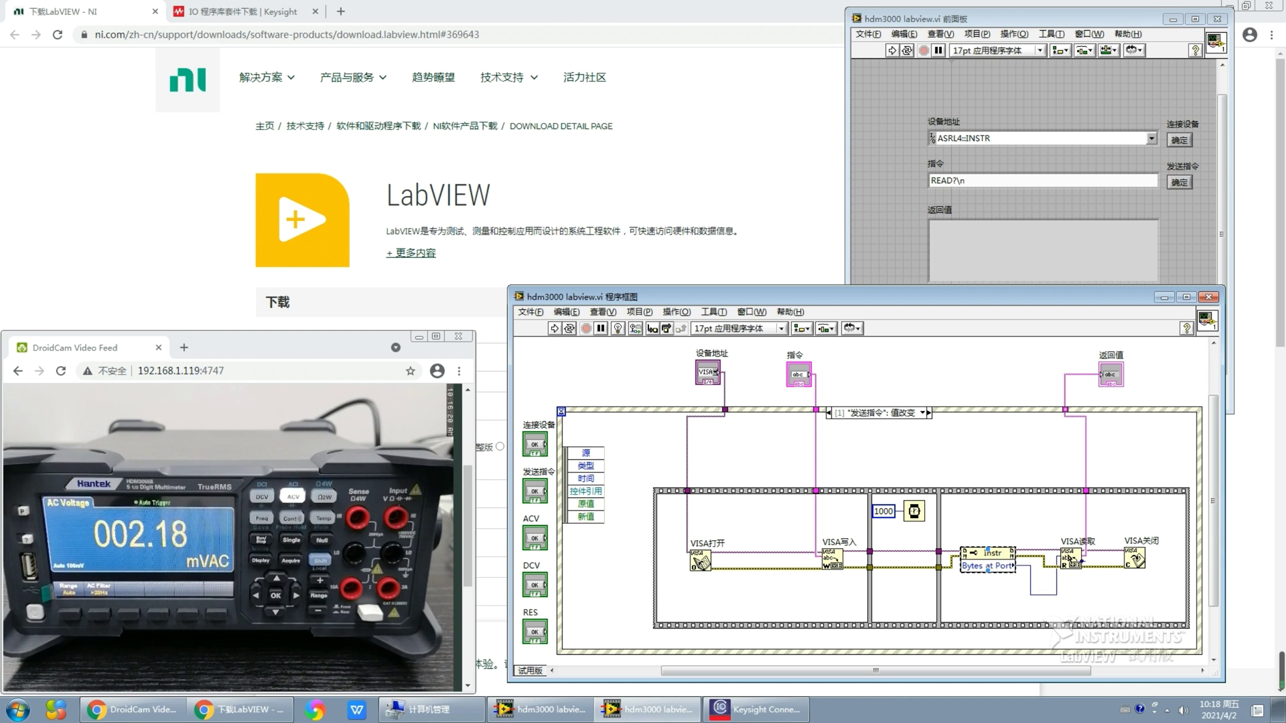
pyautogui.click(1070, 559)
pyautogui.click(1107, 380)
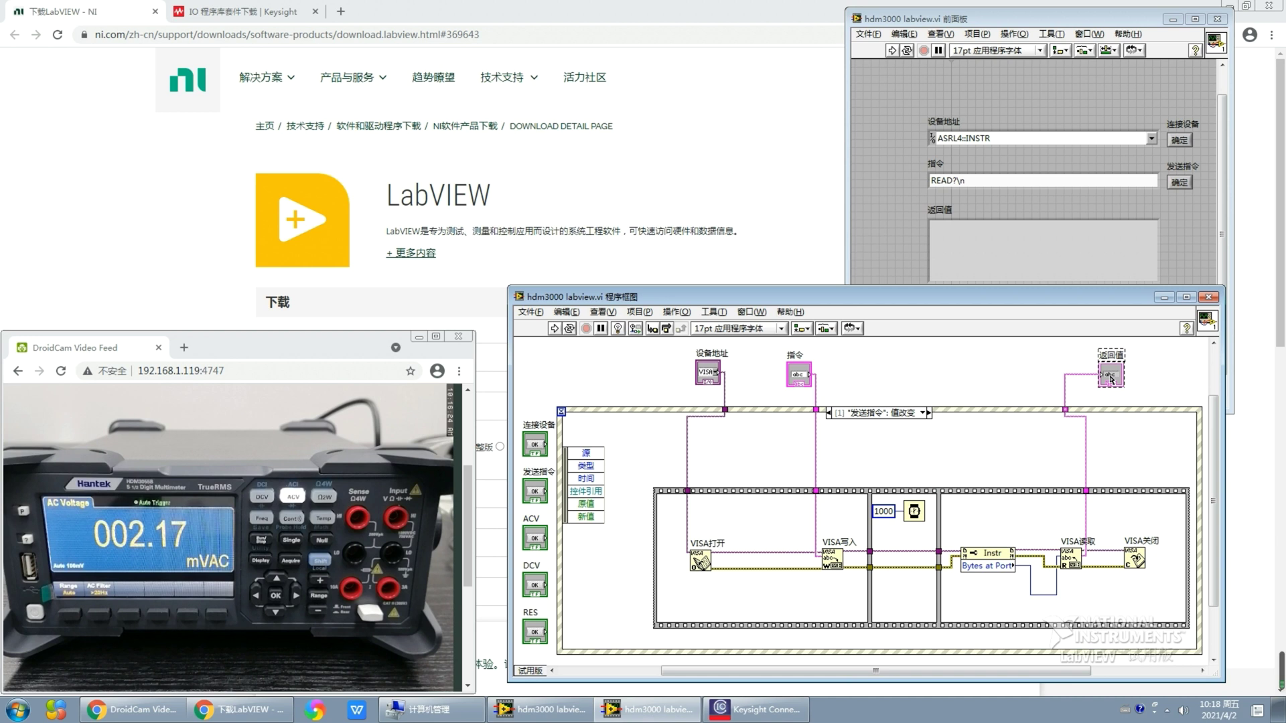
pyautogui.hotkey('ctrl', 'e')
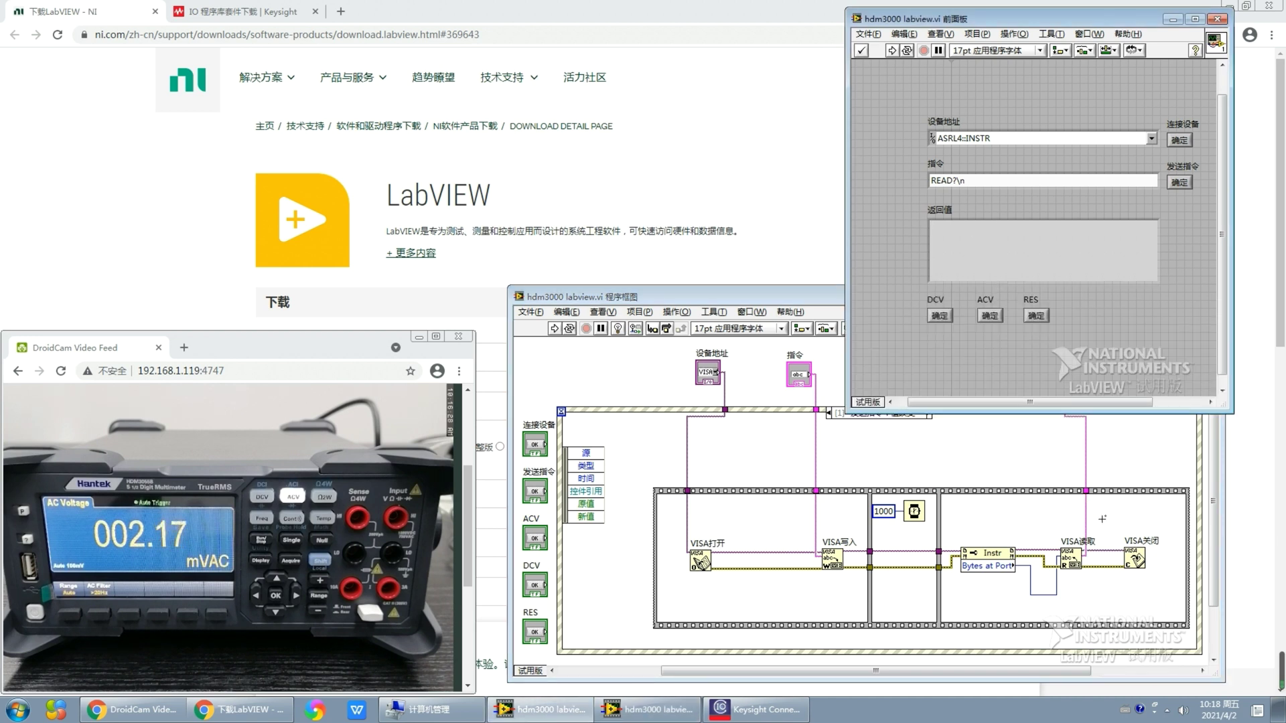
pyautogui.hotkey('ctrl', 'e')
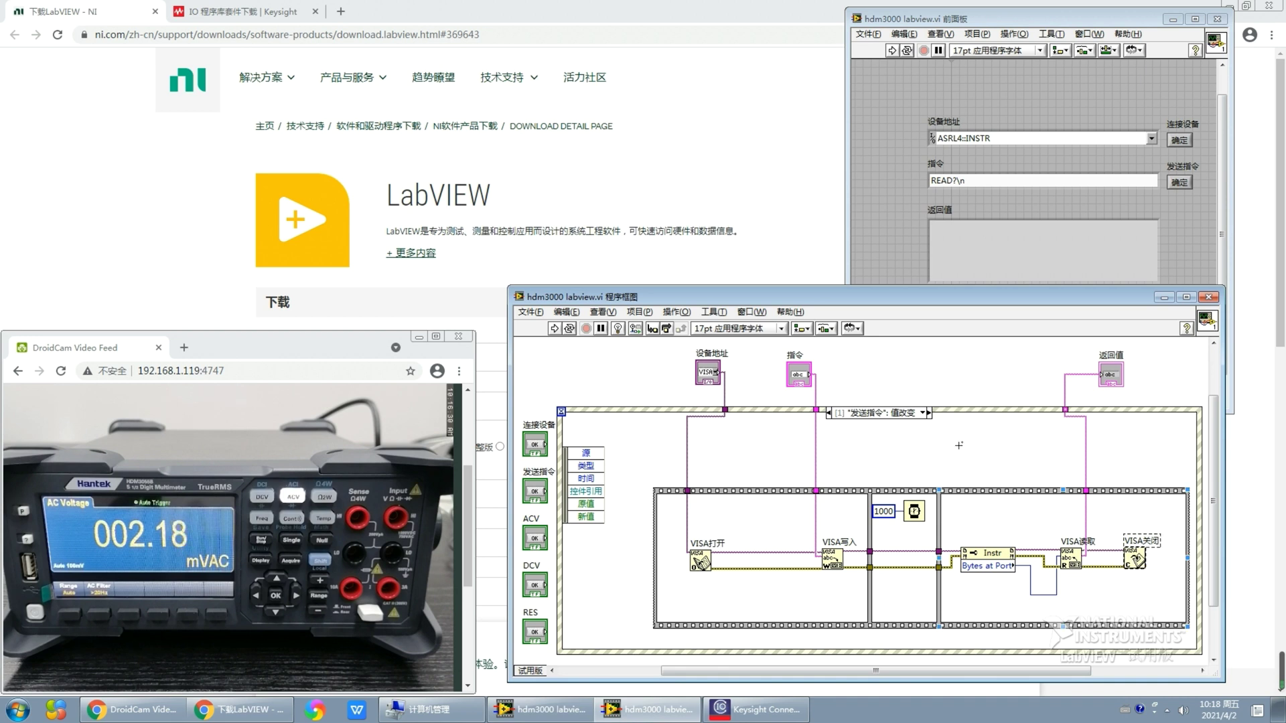
pyautogui.click(924, 413)
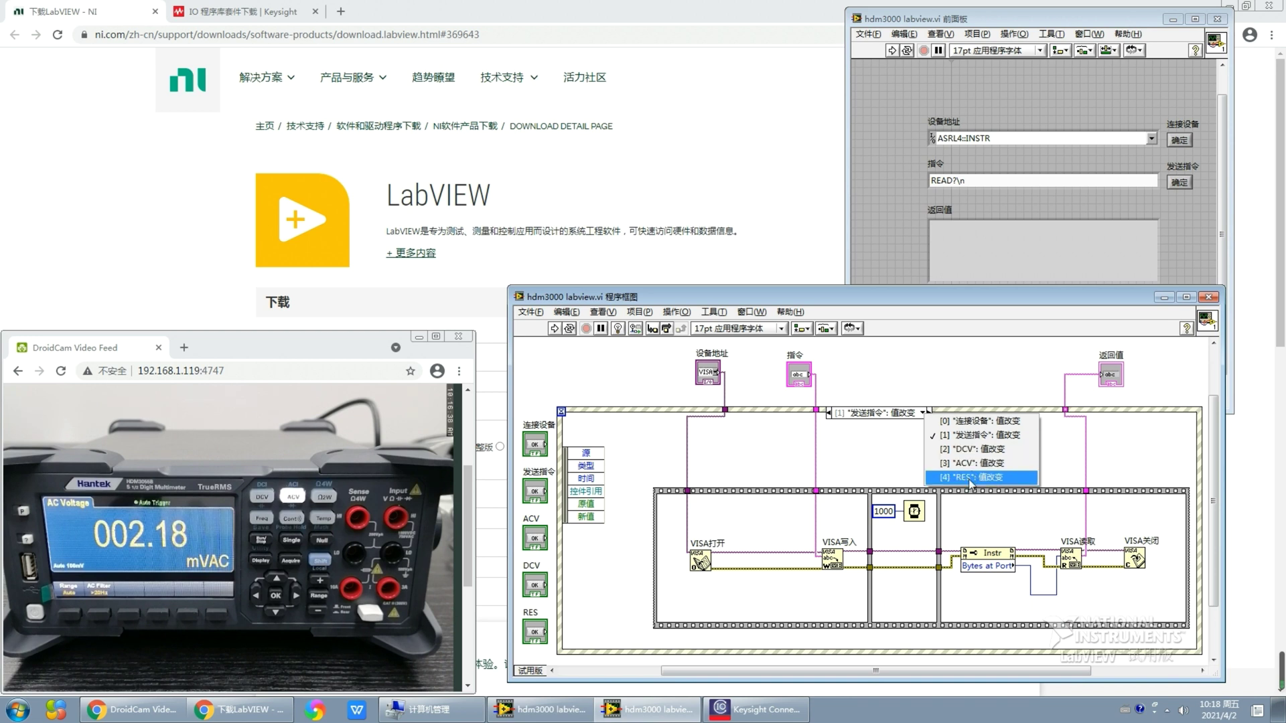
# Point out the DCV and RES panel buttons, then show the [2] DCV event case
pyautogui.click(903, 262)
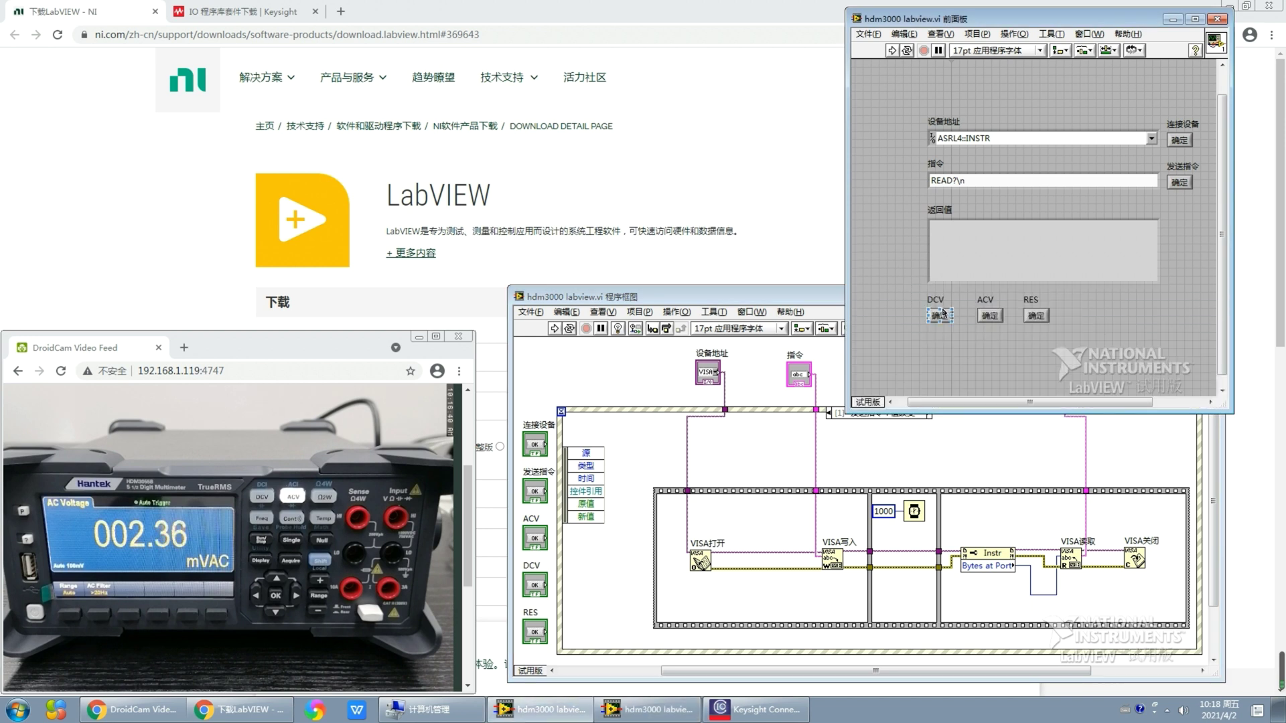
pyautogui.doubleClick(946, 314)
pyautogui.click(1035, 315)
pyautogui.click(782, 436)
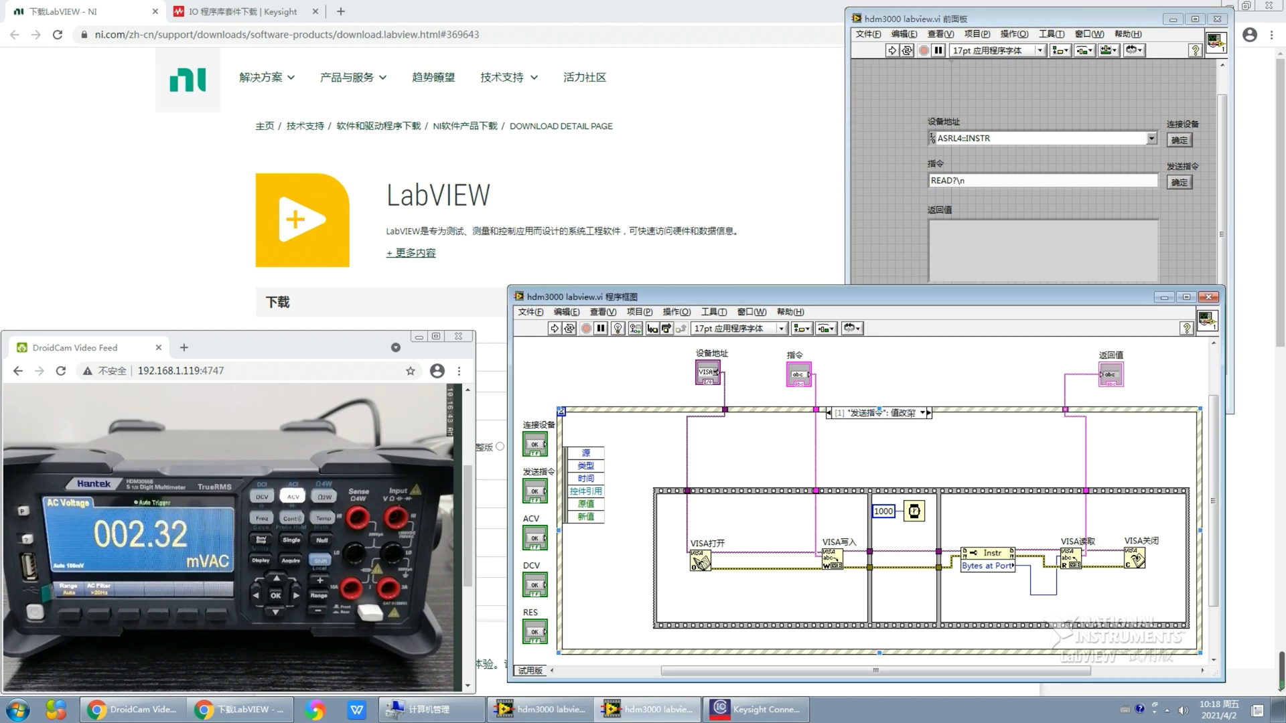
pyautogui.click(922, 413)
pyautogui.click(936, 447)
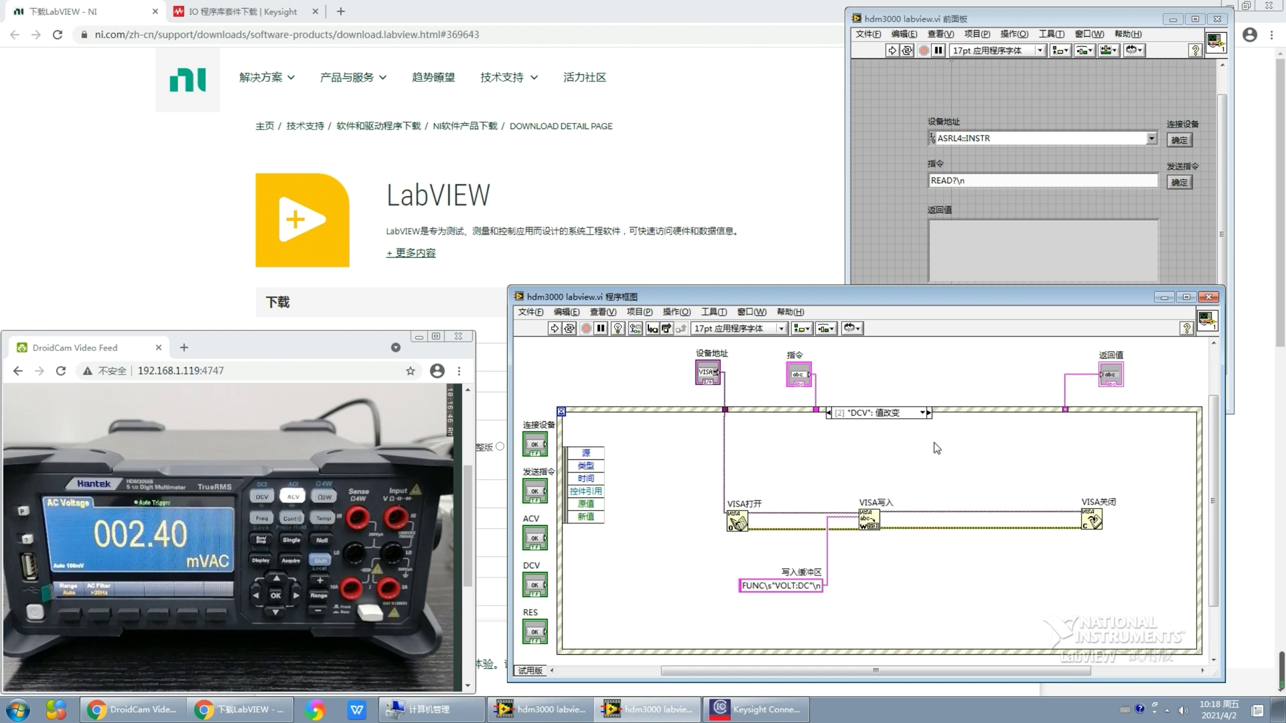
# Trace the DCV case's VISA Open, FUNC\s"VOLT:DC"\n write and VISA Close, then run the VI
pyautogui.click(868, 520)
pyautogui.click(823, 586)
pyautogui.click(790, 591)
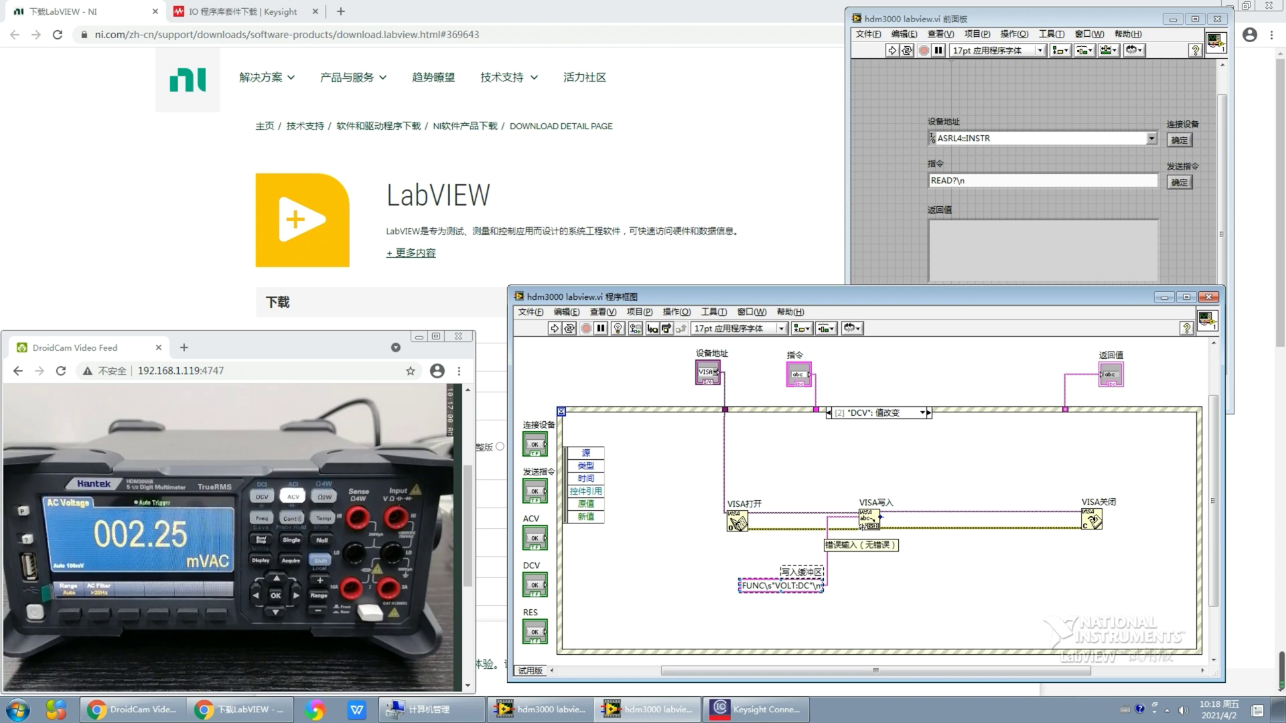
pyautogui.click(886, 416)
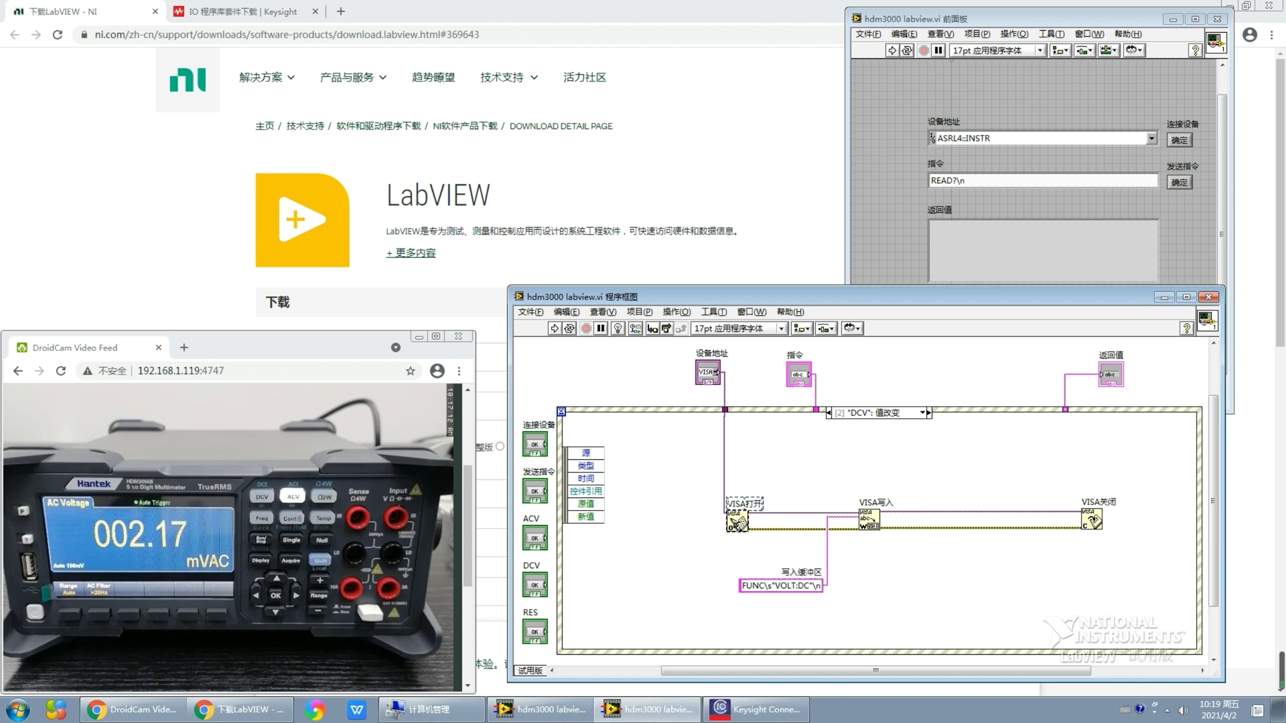
pyautogui.click(707, 374)
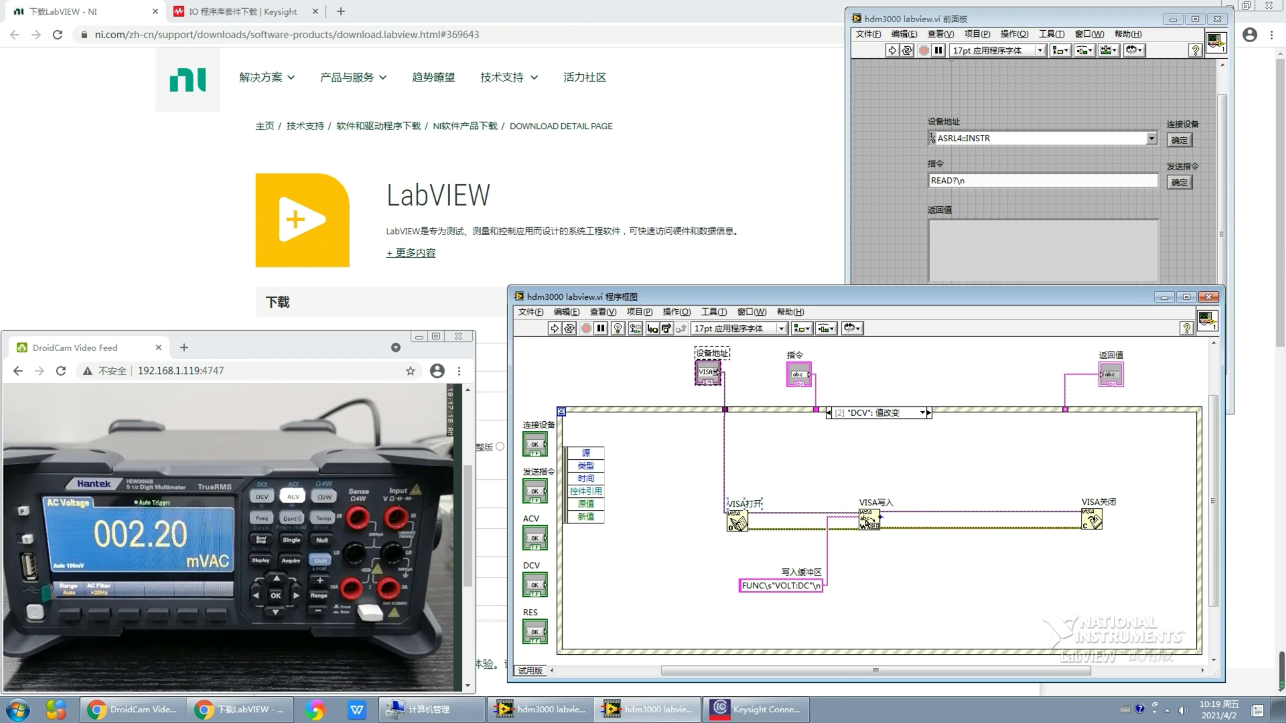
pyautogui.click(810, 586)
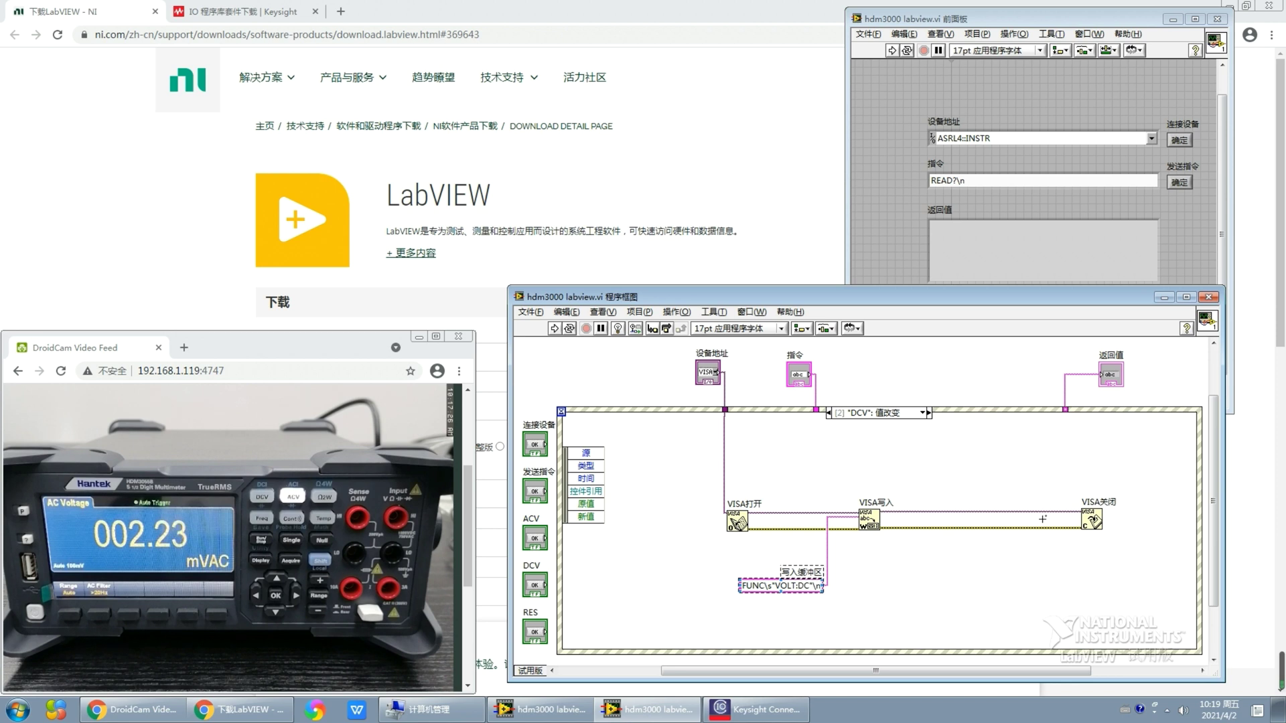
pyautogui.click(1091, 526)
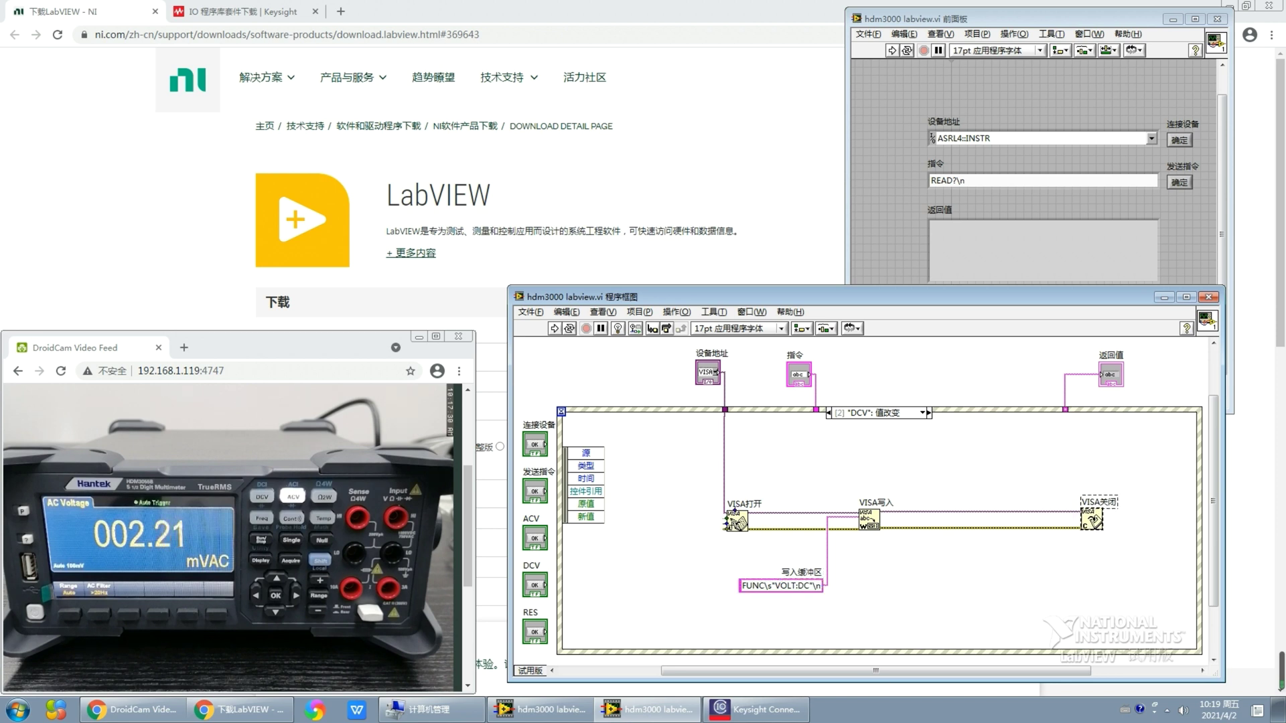
pyautogui.click(736, 522)
pyautogui.click(1098, 501)
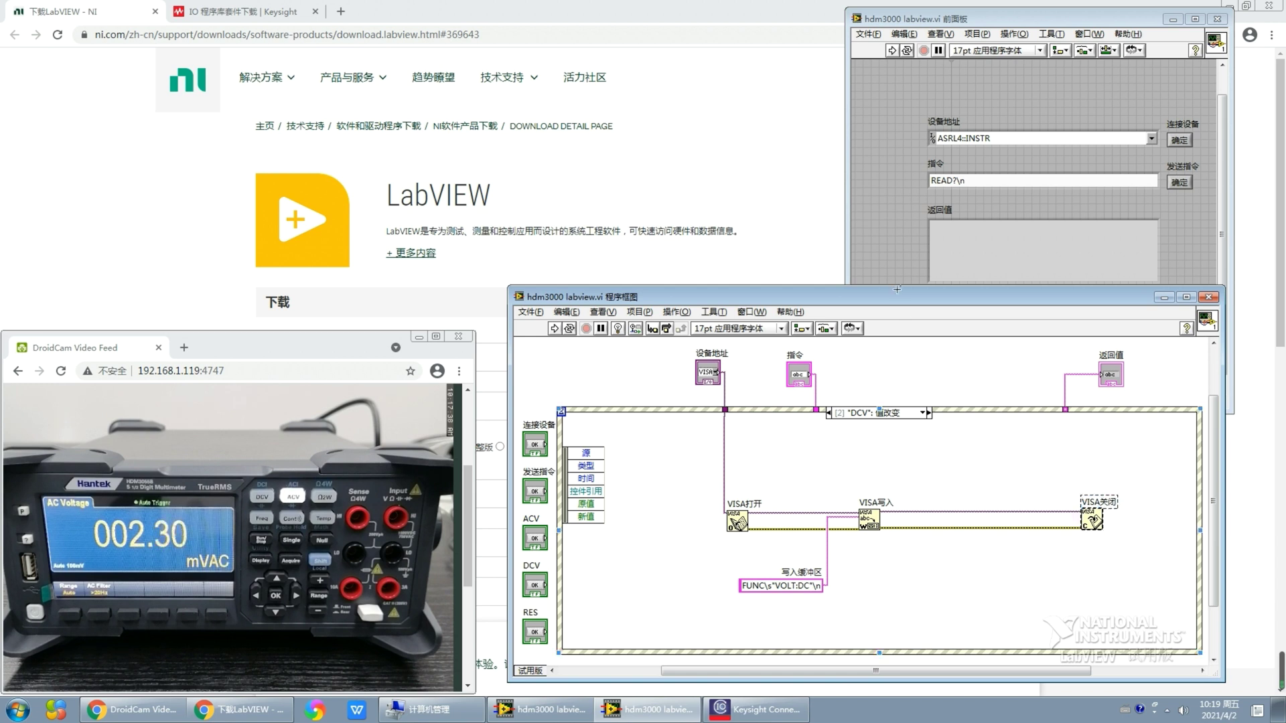
pyautogui.click(570, 329)
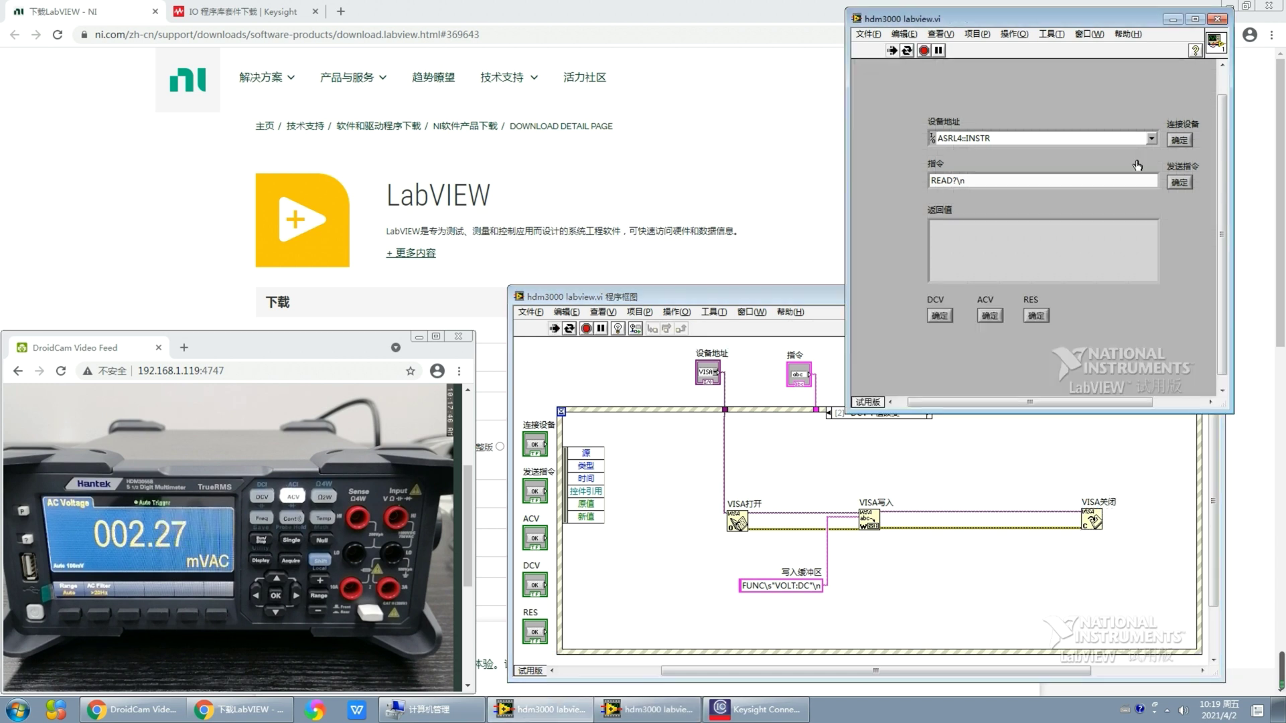
# Connect to the meter and read its identification reply: Hantek, HDM3055, serial number and firmware 2.0.0.2
pyautogui.click(1179, 142)
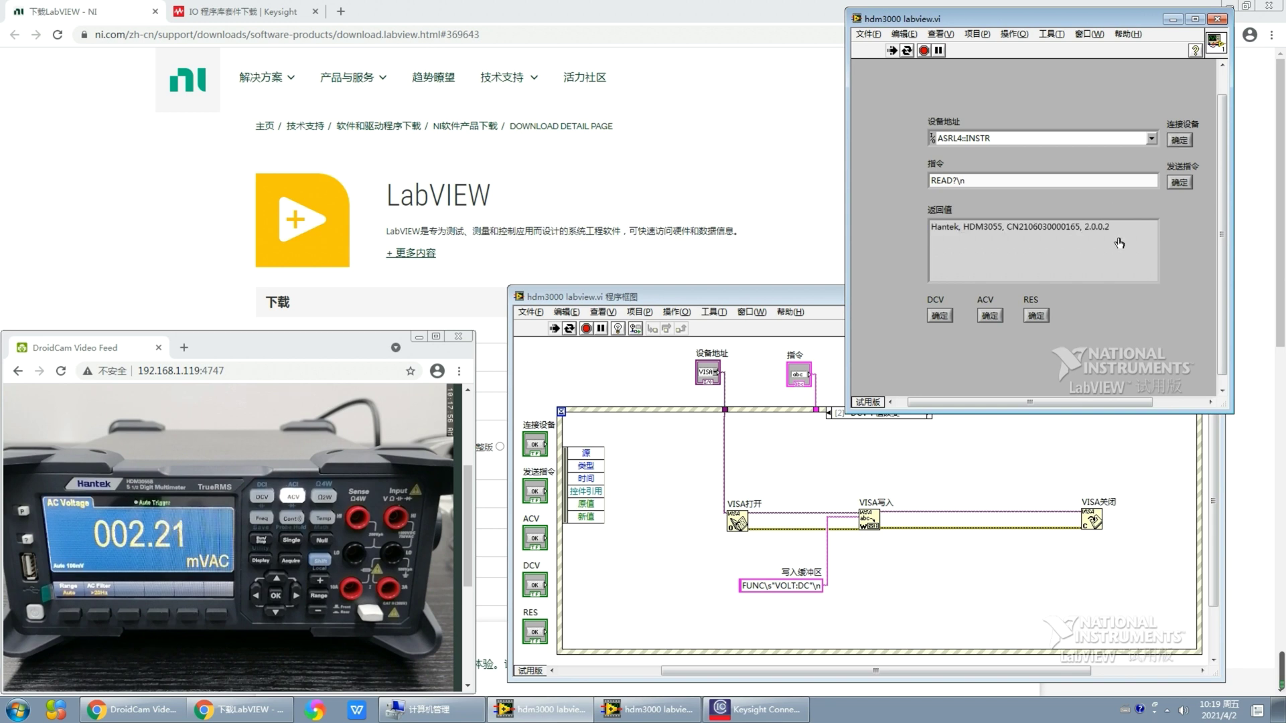
# Display the [0] 连接设备 event case sending *IDN?\n and place the caret in the returned text
pyautogui.click(805, 300)
pyautogui.click(924, 413)
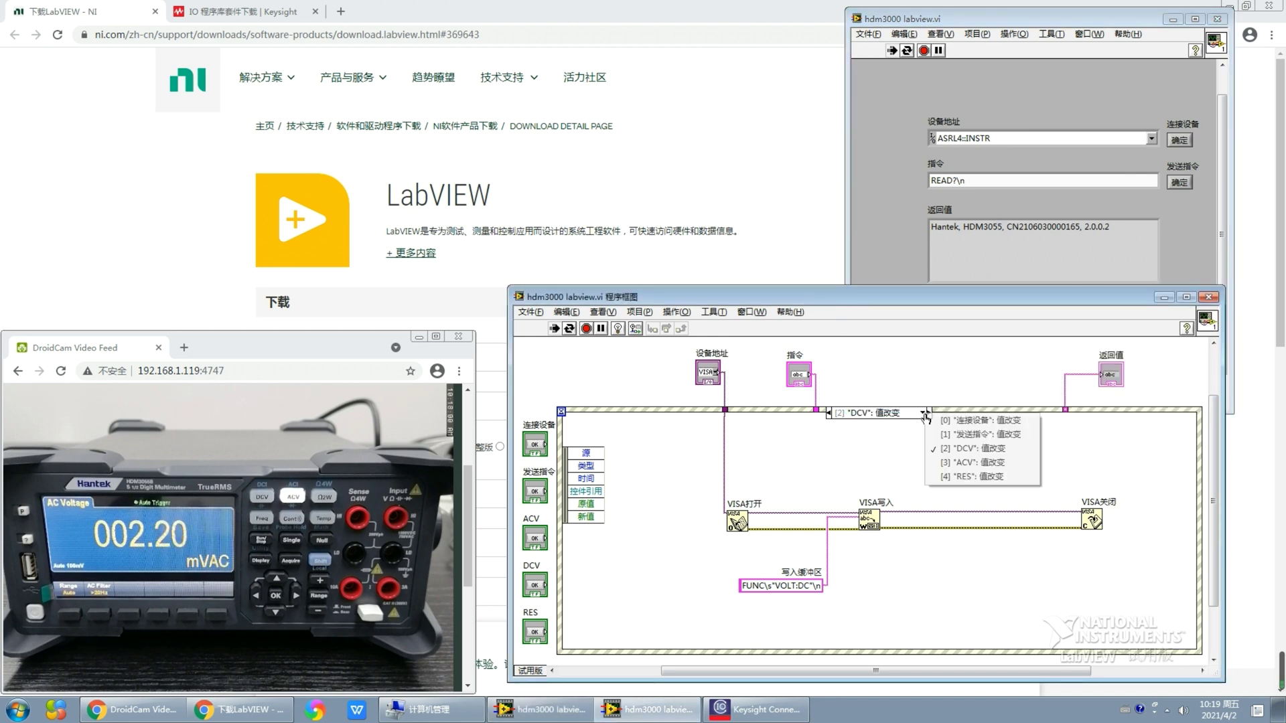
pyautogui.click(951, 420)
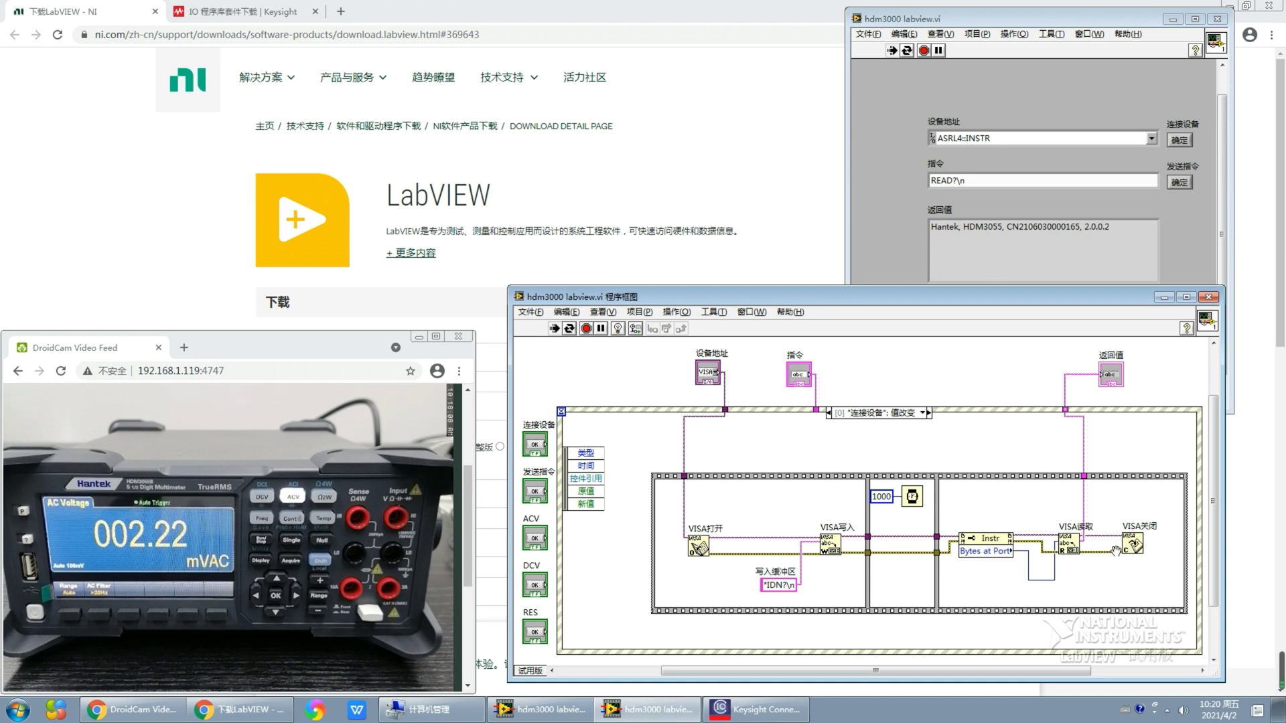
pyautogui.click(1047, 234)
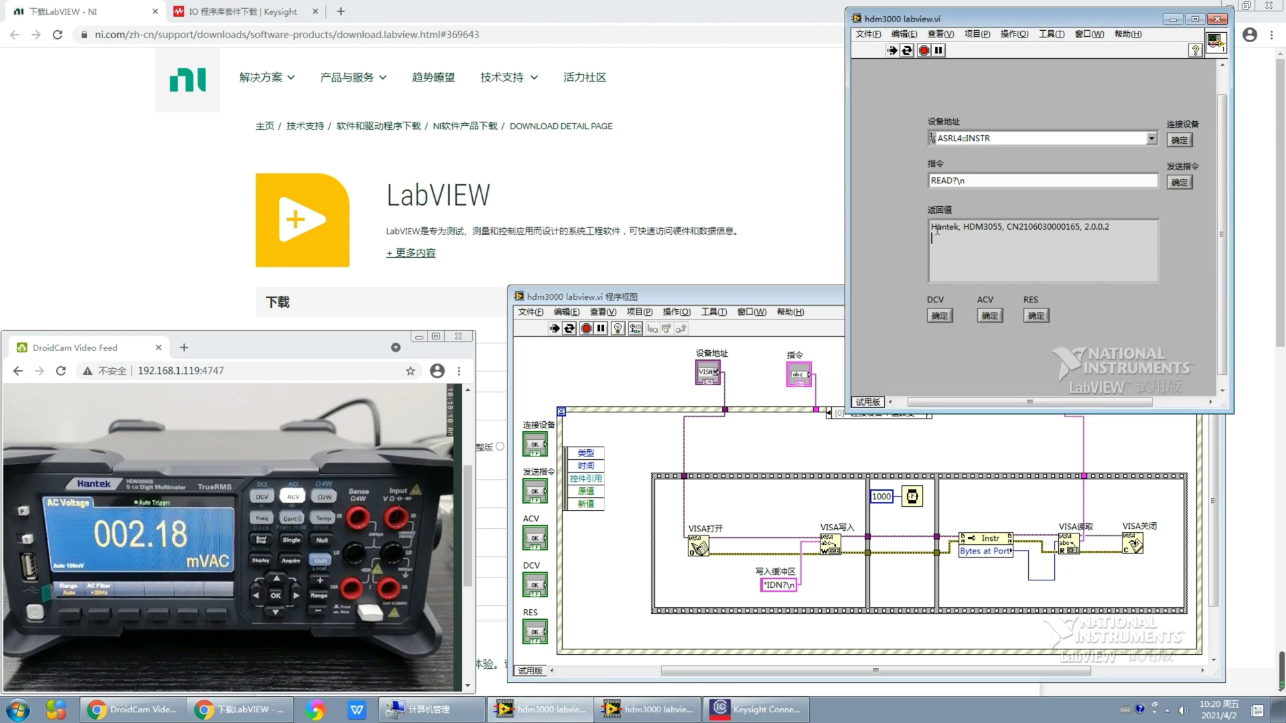
pyautogui.press('BackSpace')
# In Keysight Connection Expert, highlight the Hantek manufacturer, HDM3055 model, serial number and 2.0.0.2 firmware
pyautogui.click(757, 709)
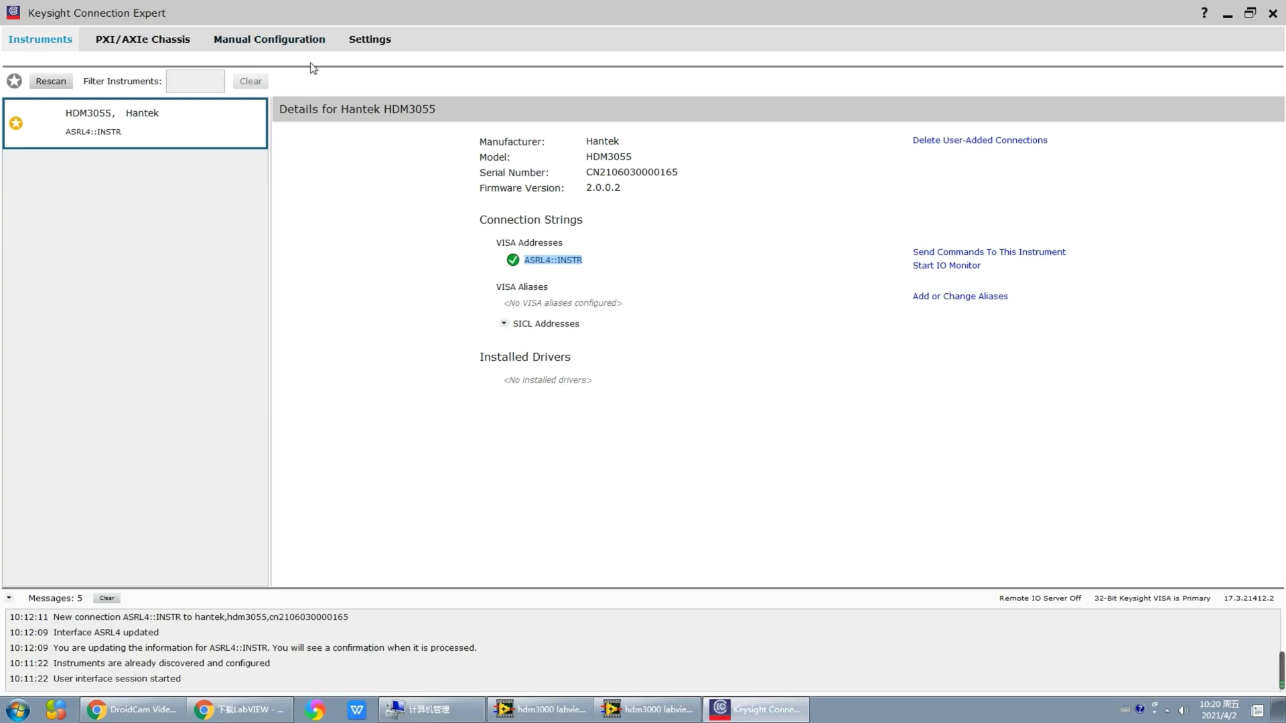
pyautogui.click(636, 173)
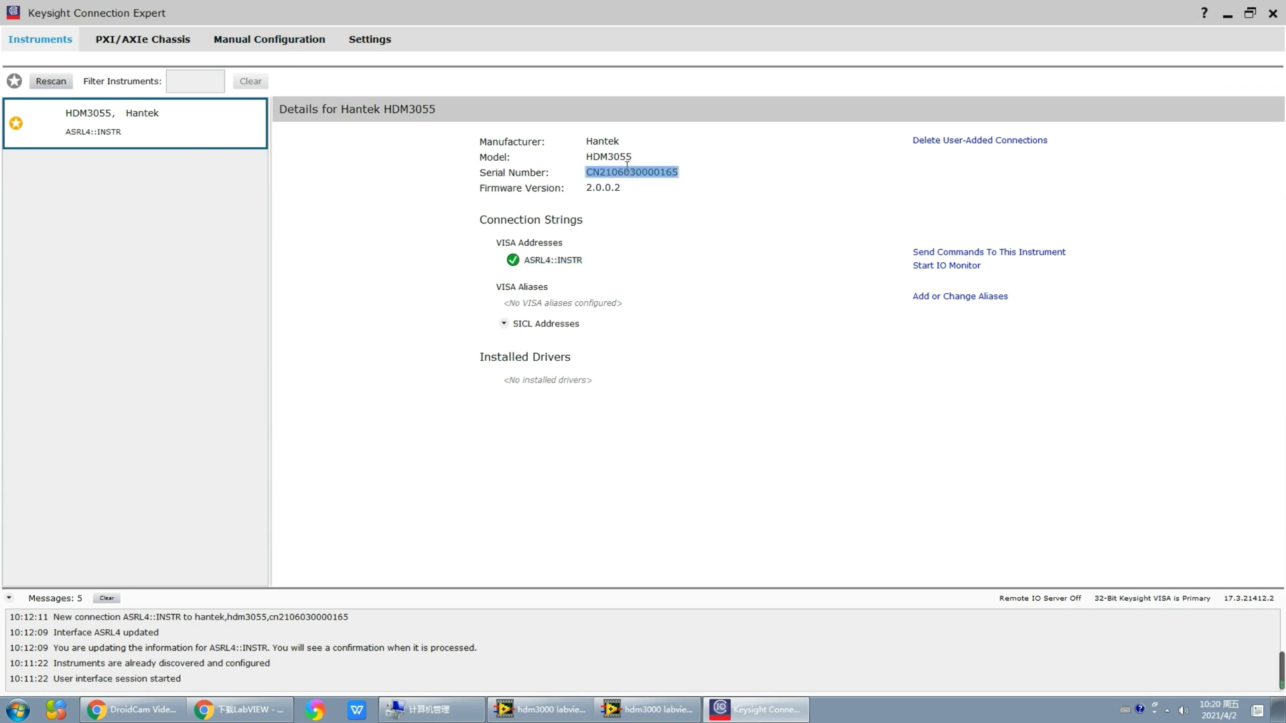
pyautogui.click(606, 188)
pyautogui.click(608, 157)
pyautogui.click(604, 142)
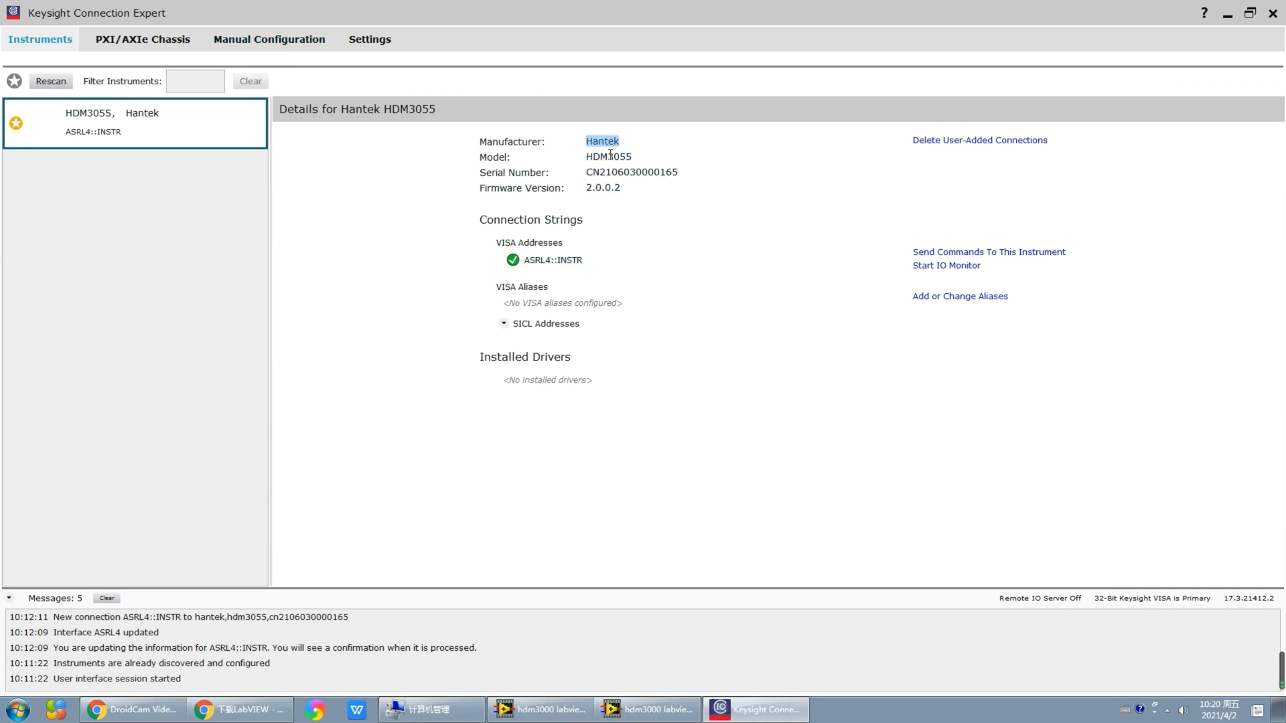
pyautogui.click(603, 187)
# Bring the VI and the meter's live view forward and take a DC voltage reading (+6.90121289E-06)
pyautogui.hotkey('alt', 'Tab')
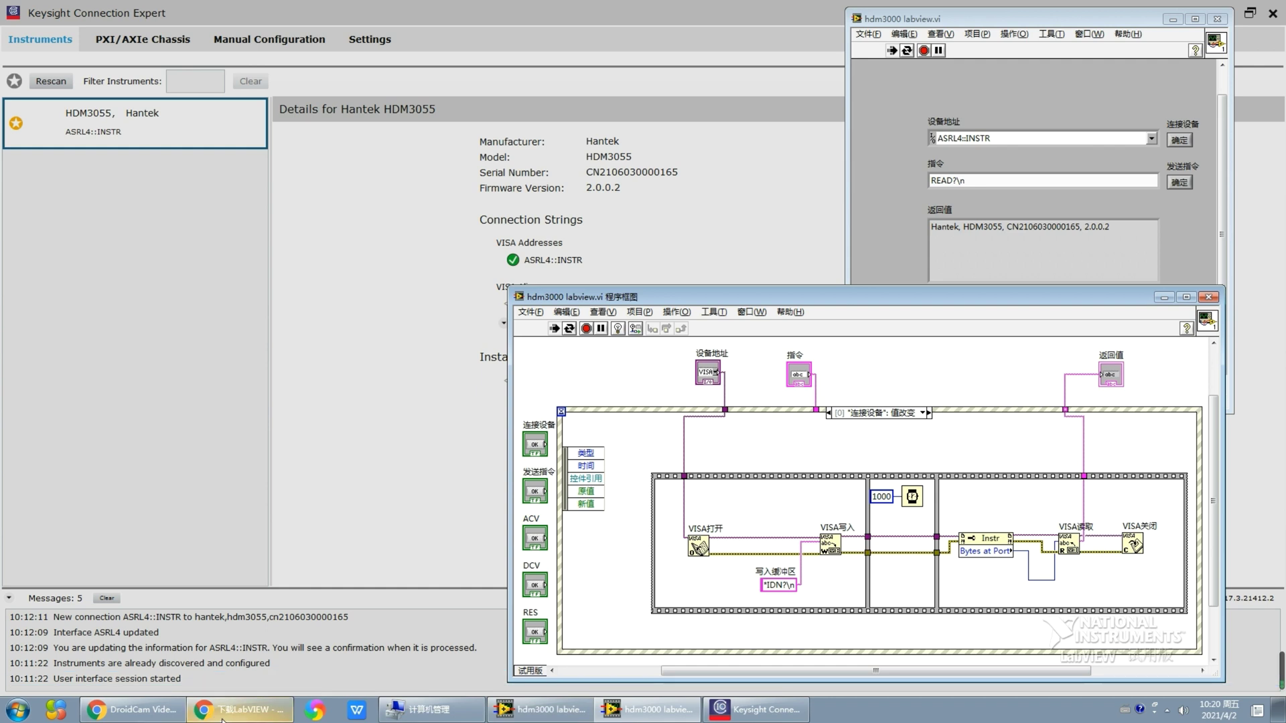
pyautogui.click(130, 709)
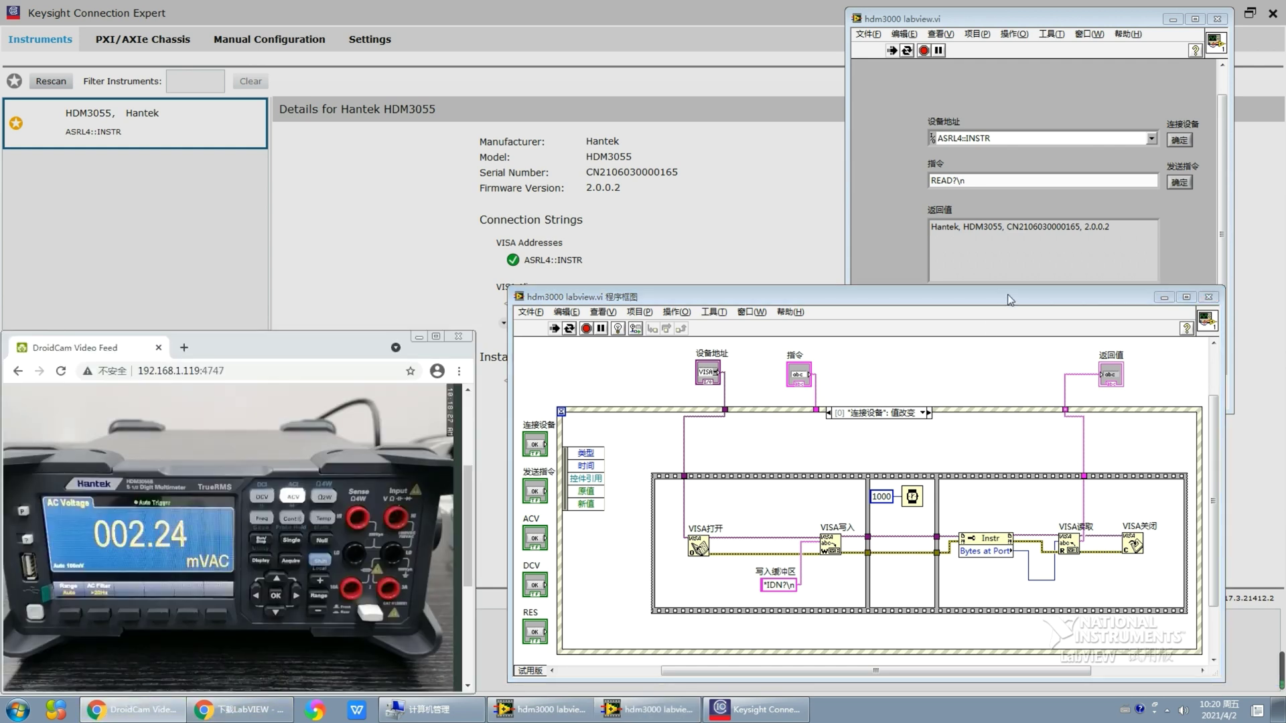
pyautogui.click(1182, 211)
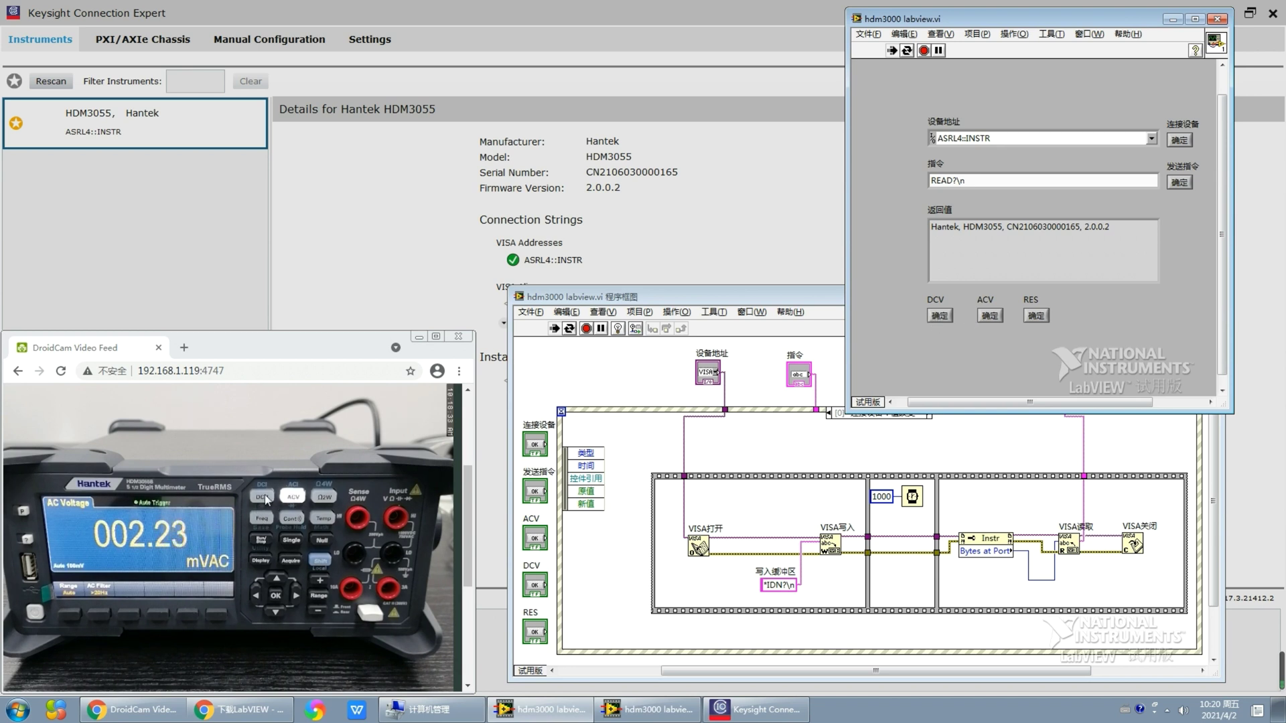
pyautogui.click(945, 319)
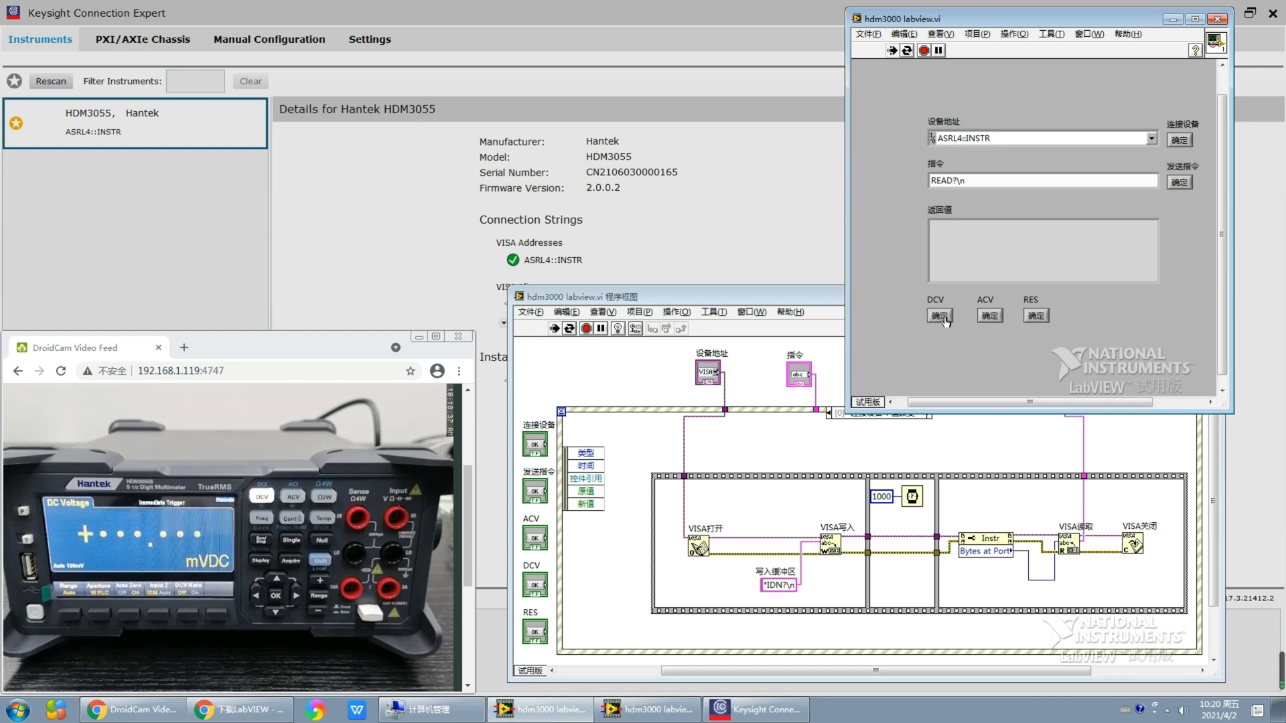
pyautogui.click(156, 505)
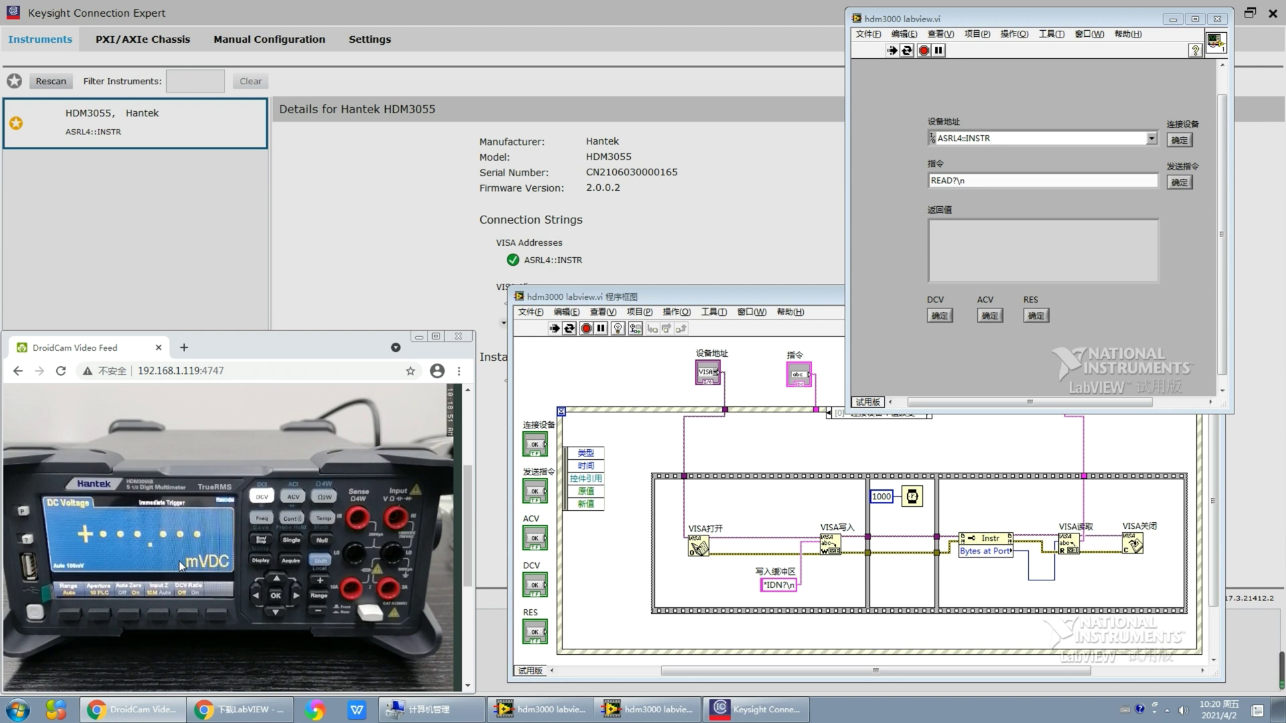
# Send READ?\n repeatedly to get further DC voltage readings, ending at +1.80181667E-05
pyautogui.click(1178, 188)
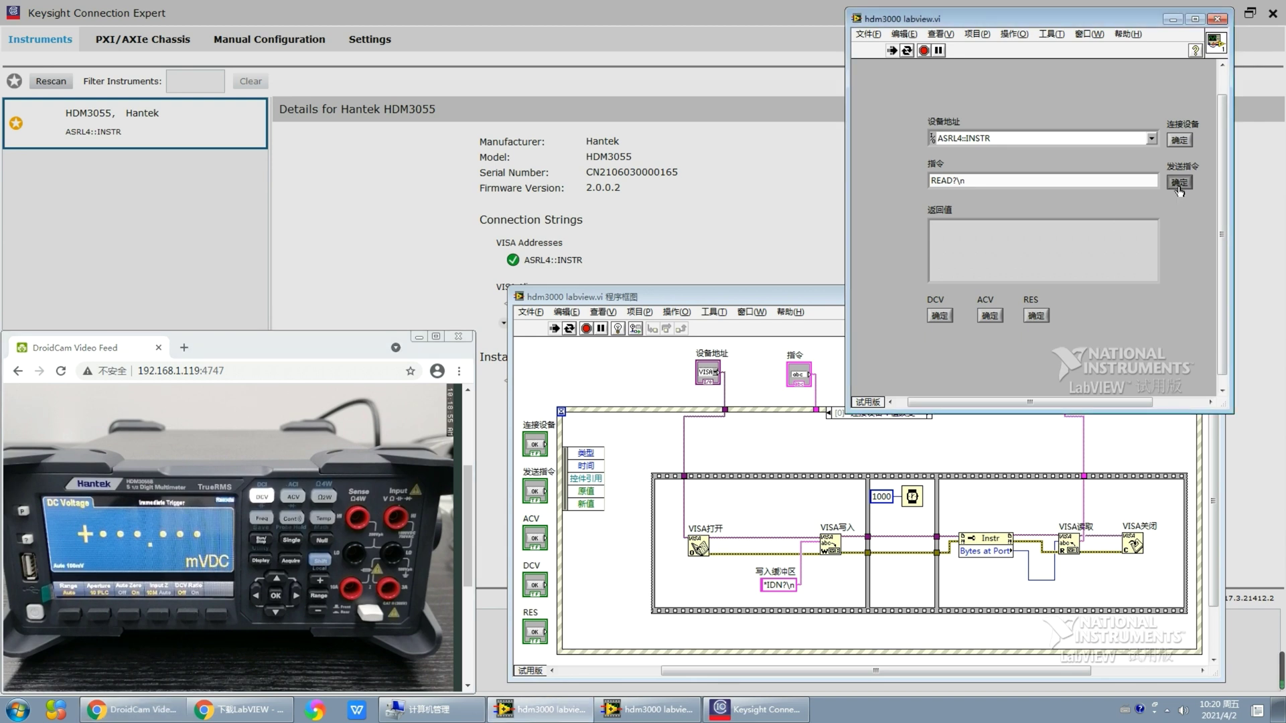
pyautogui.click(1179, 187)
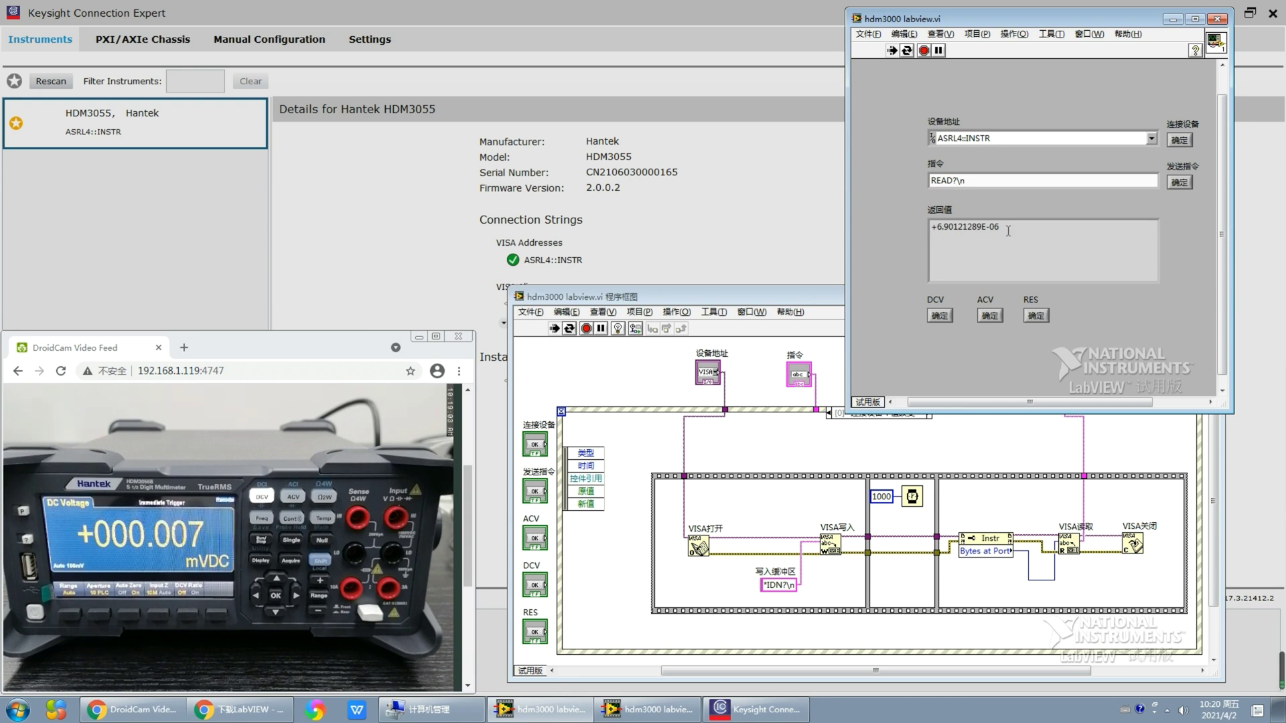
pyautogui.click(1185, 189)
pyautogui.click(1184, 189)
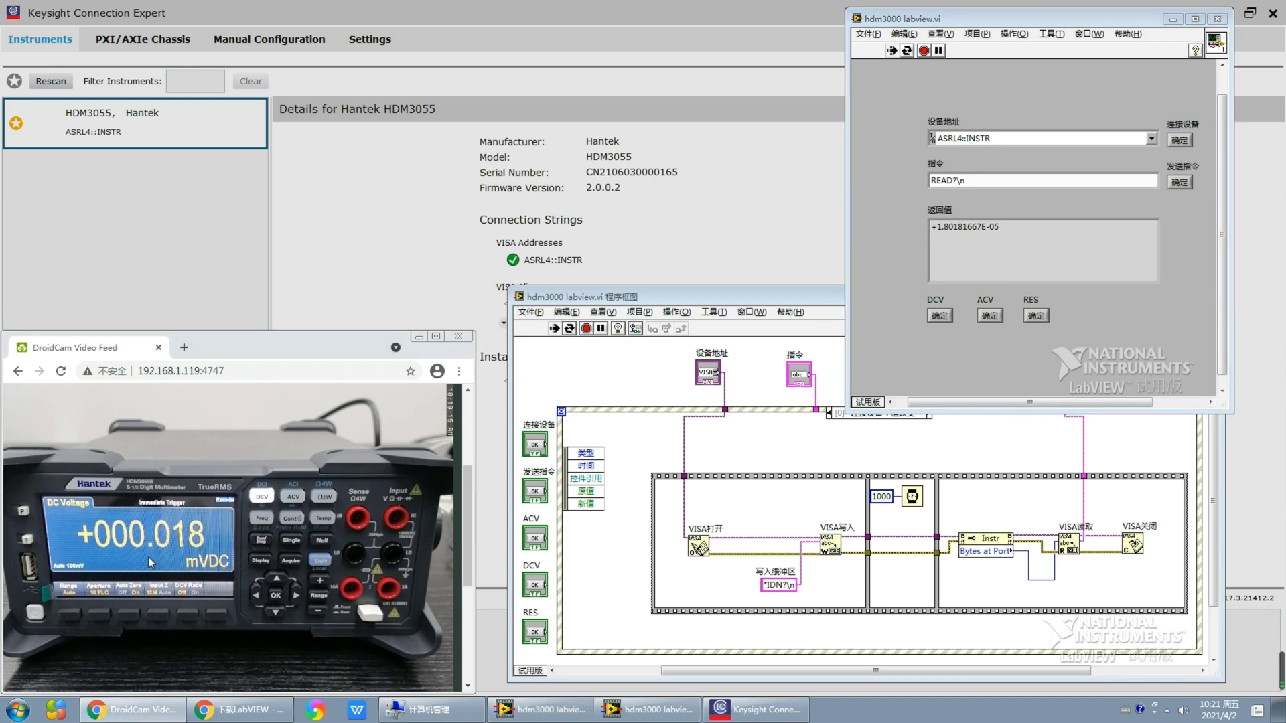
# Highlight part of the returned reading, then switch the meter to 2-wire resistance with RES
pyautogui.moveTo(953, 228)
pyautogui.mouseDown()
pyautogui.moveTo(986, 230)
pyautogui.moveTo(958, 228)
pyautogui.mouseUp()
pyautogui.click(978, 240)
pyautogui.click(982, 229)
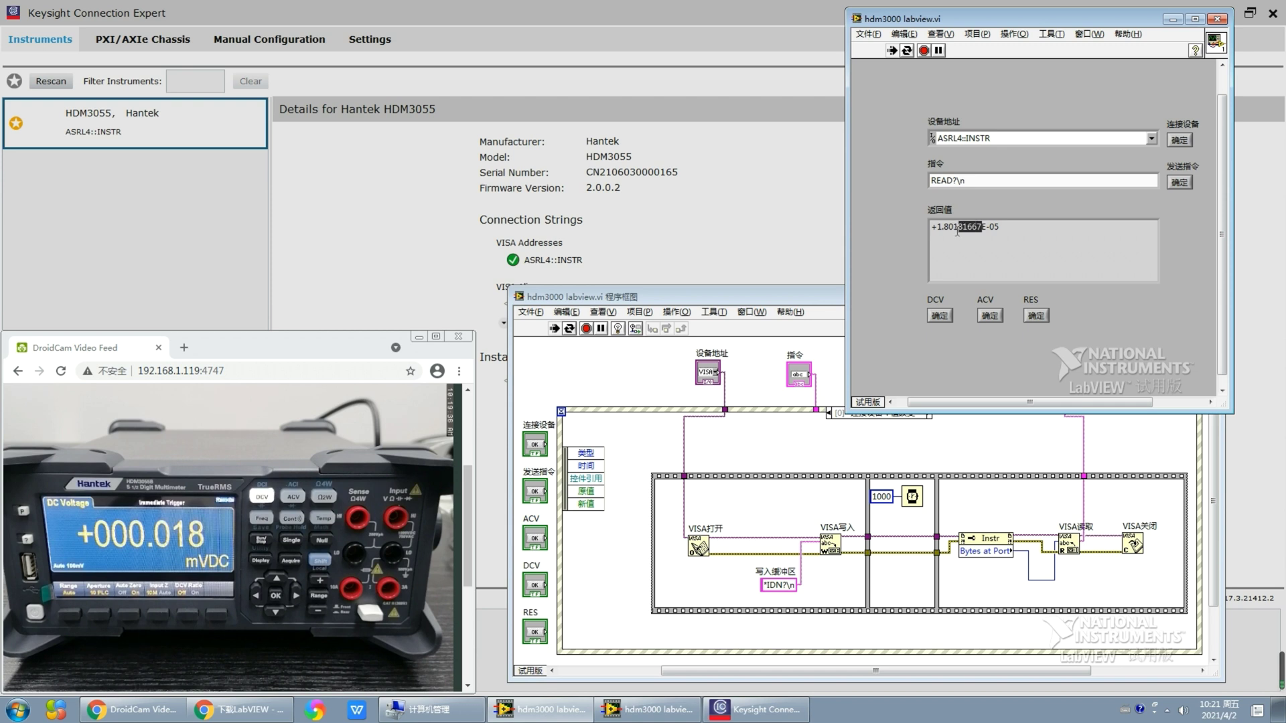
pyautogui.click(968, 245)
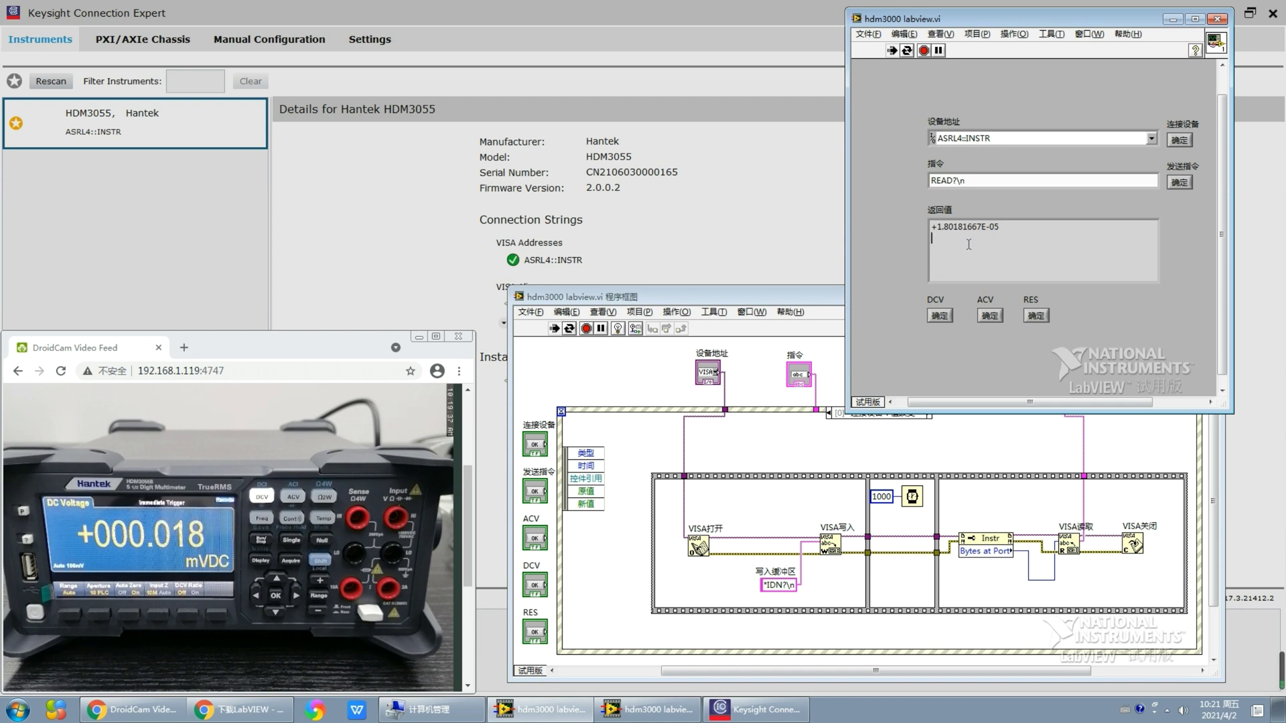
pyautogui.click(1035, 317)
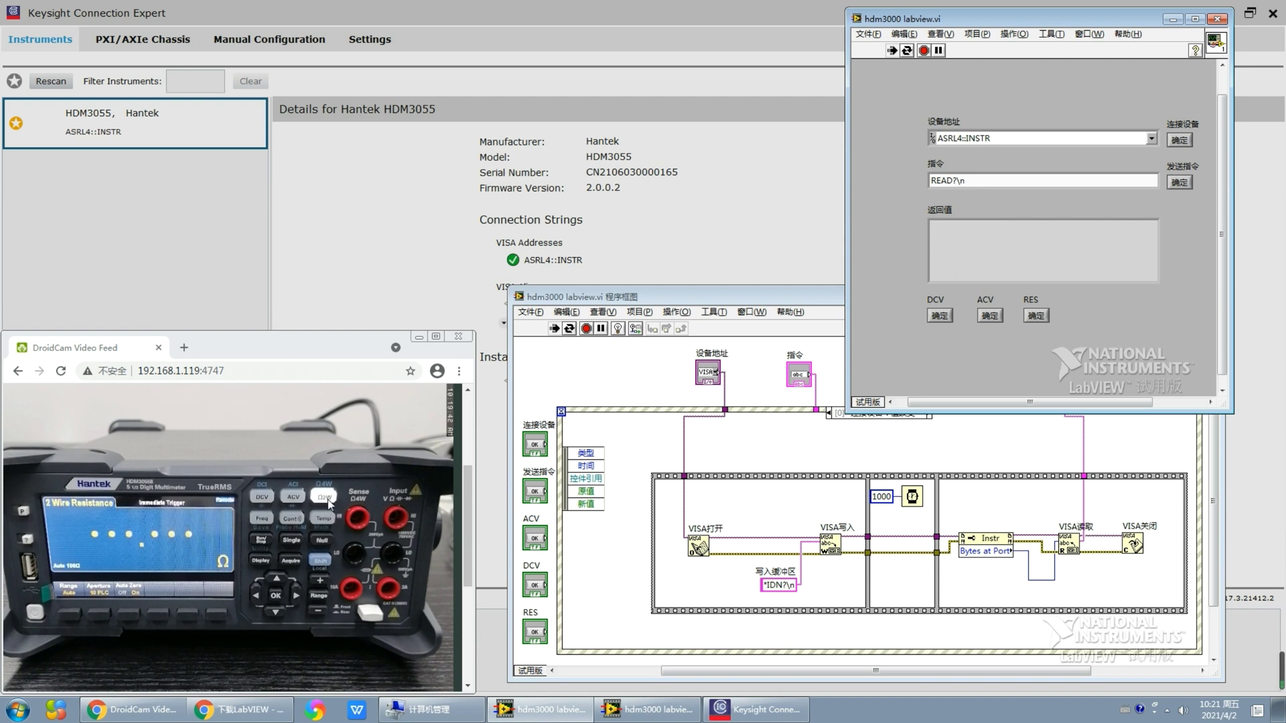
# Switch the meter to ACV, read +2.61973071E-03 with READ?\n, then return it to RES mode
pyautogui.click(1180, 186)
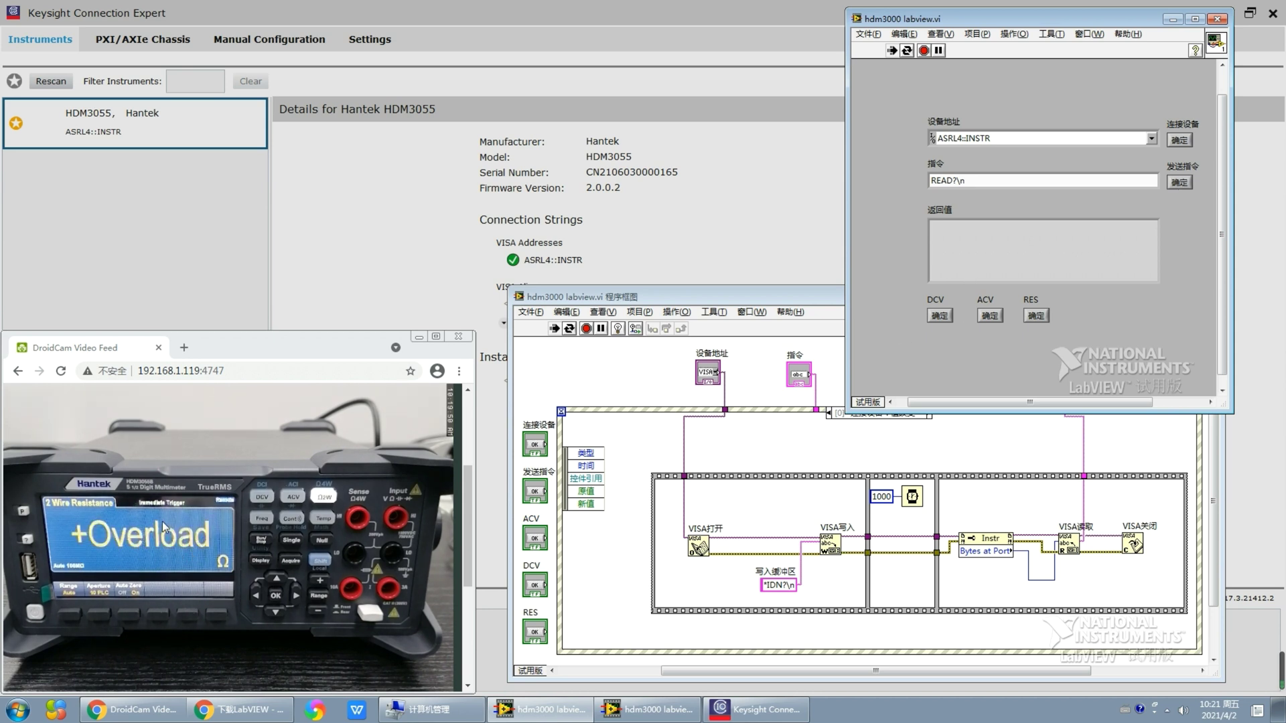
pyautogui.click(991, 321)
pyautogui.click(1179, 185)
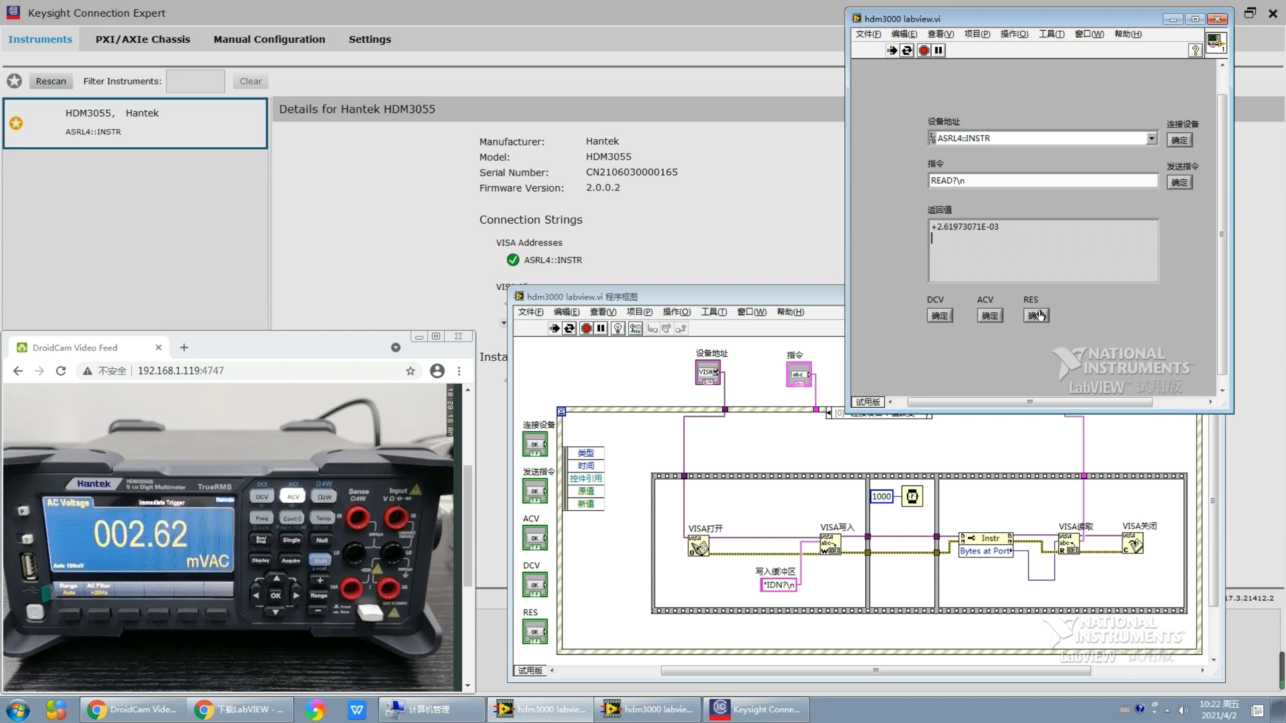
pyautogui.click(1037, 316)
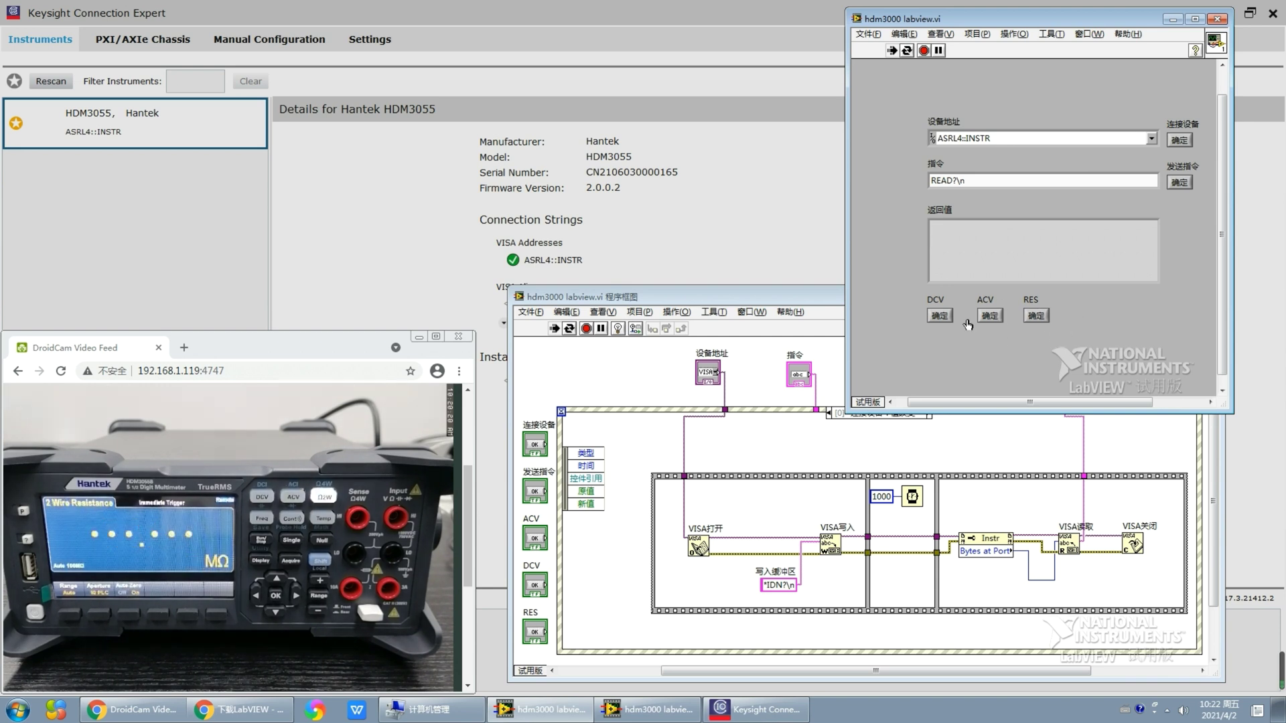
# Show the ACV event case in the diagram and abort the running VI
pyautogui.click(815, 450)
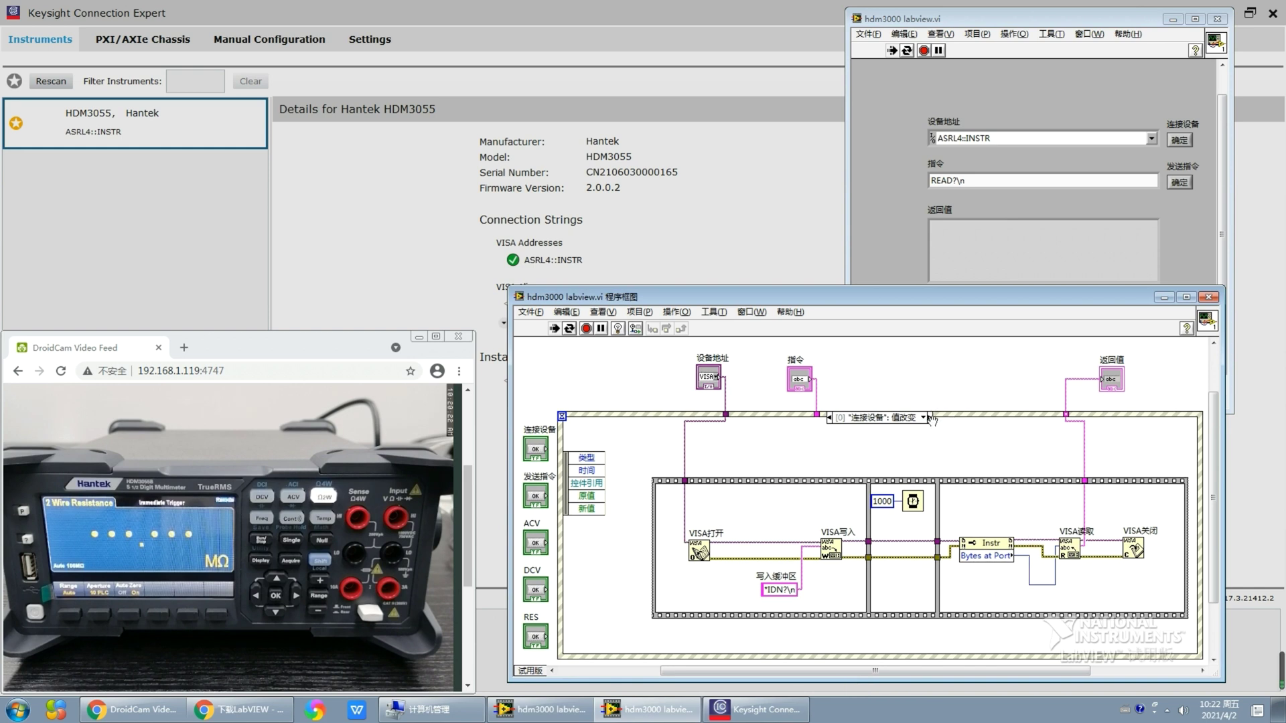
pyautogui.click(923, 418)
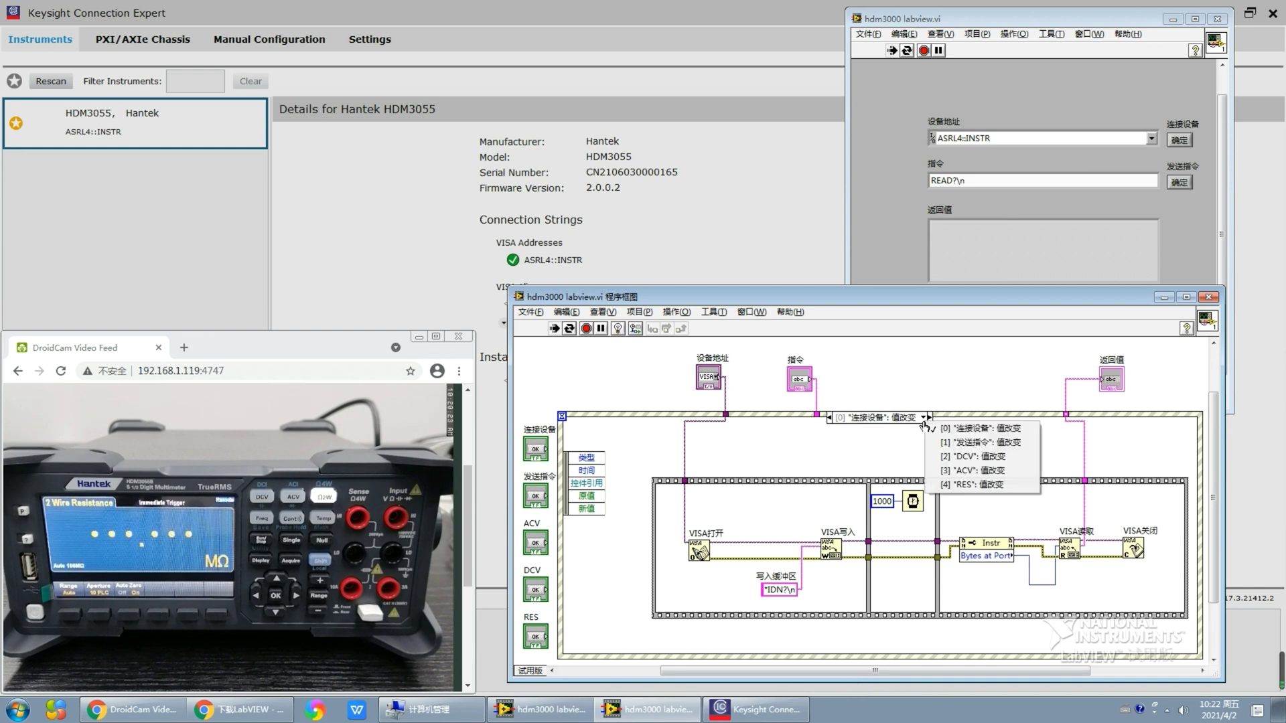
pyautogui.click(955, 479)
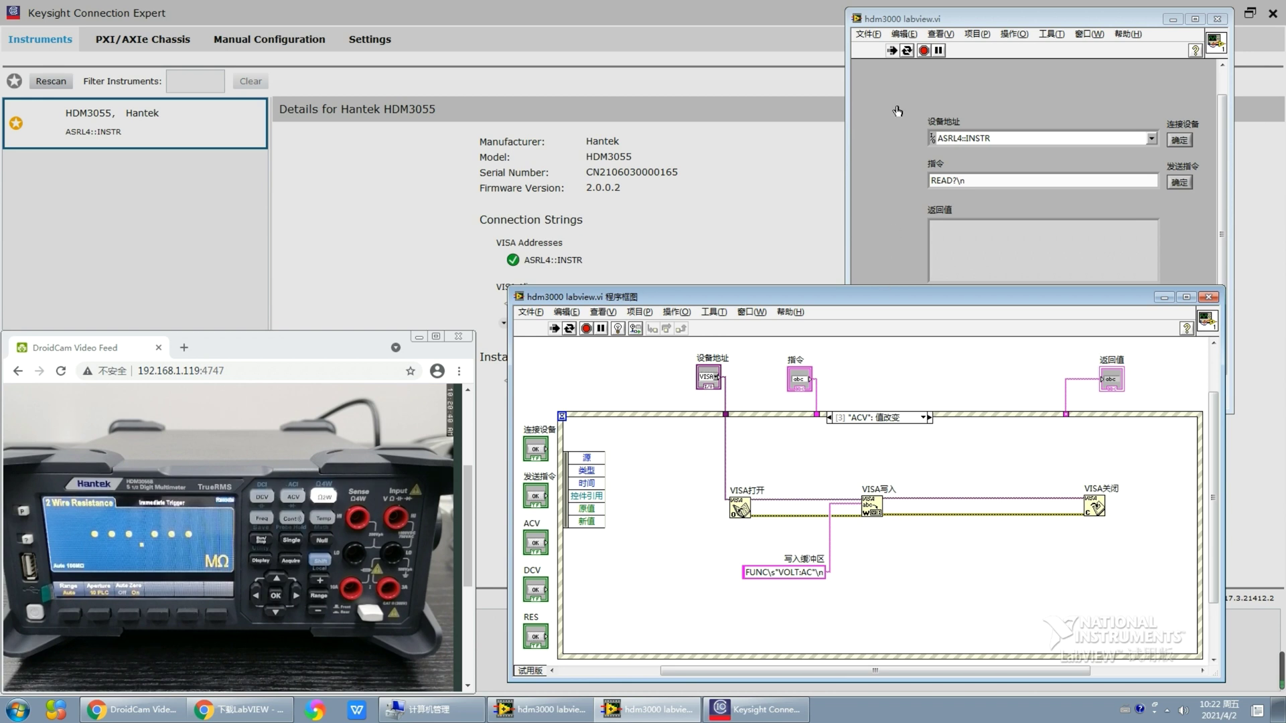
pyautogui.click(925, 51)
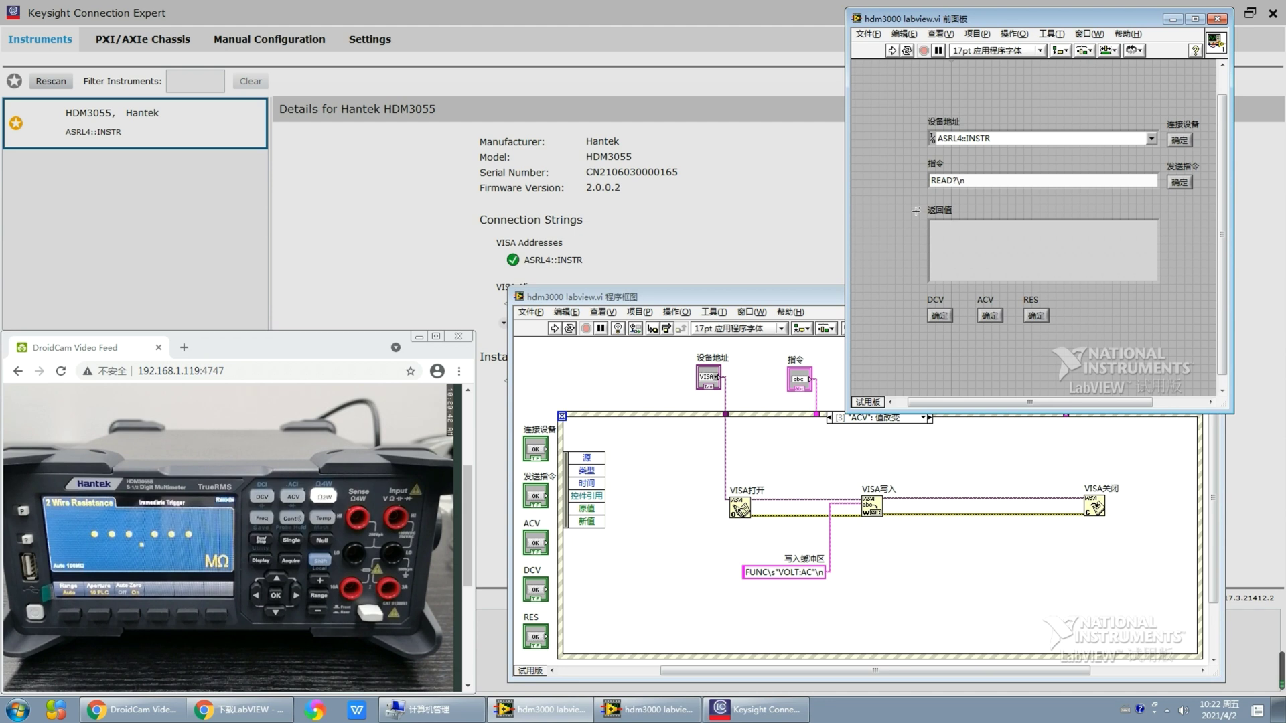
# Inspect the front panel's command string control and the diagram's write-buffer string constant
pyautogui.click(829, 296)
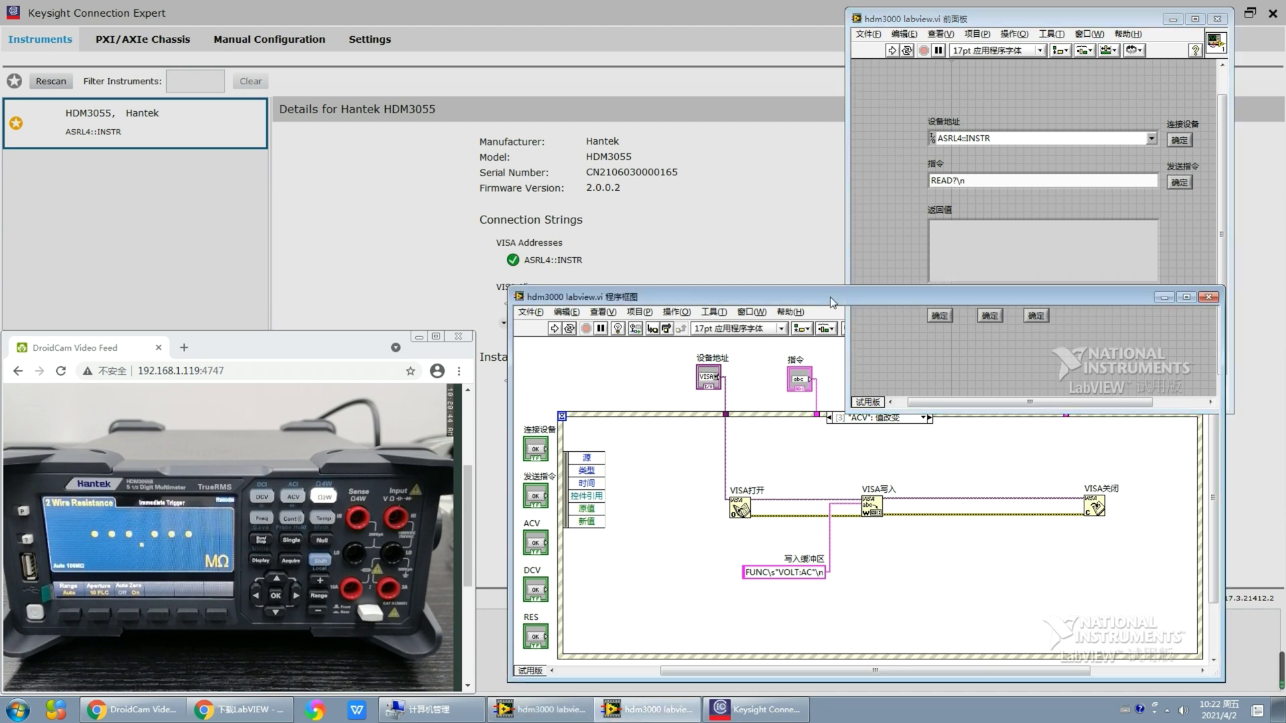
pyautogui.click(902, 182)
pyautogui.click(959, 182)
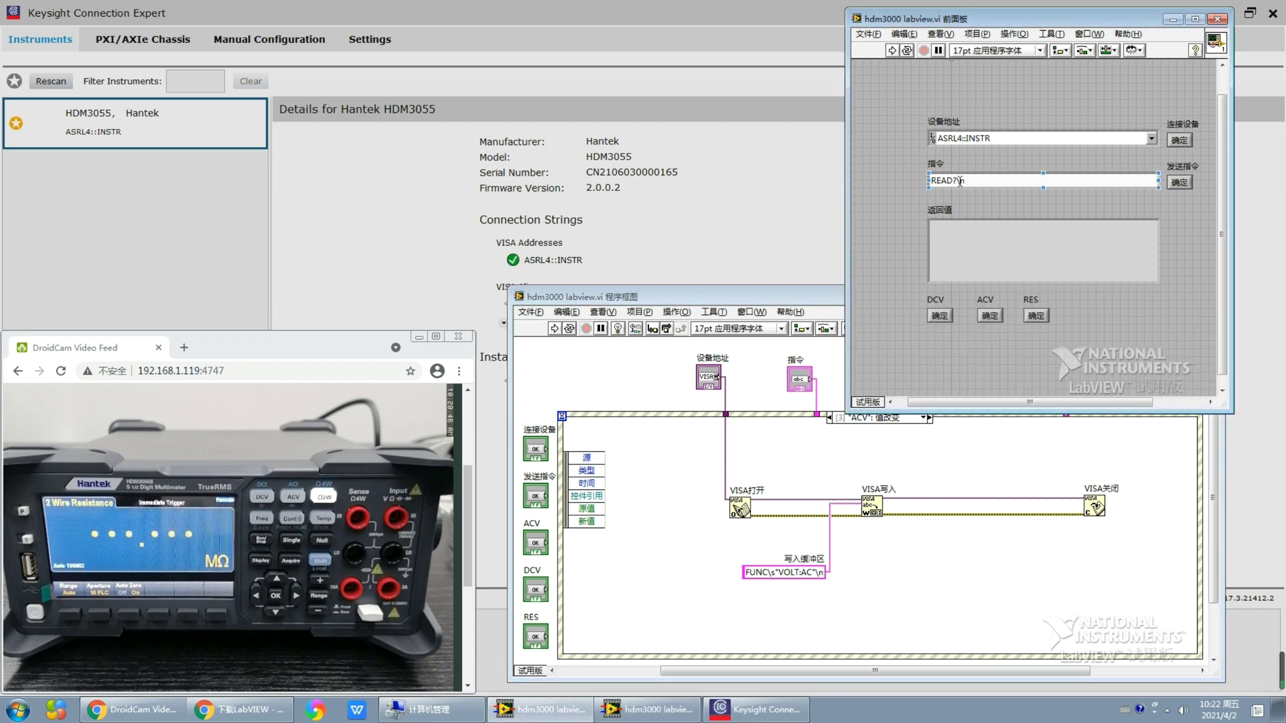
pyautogui.click(960, 181)
pyautogui.click(964, 181)
pyautogui.click(804, 545)
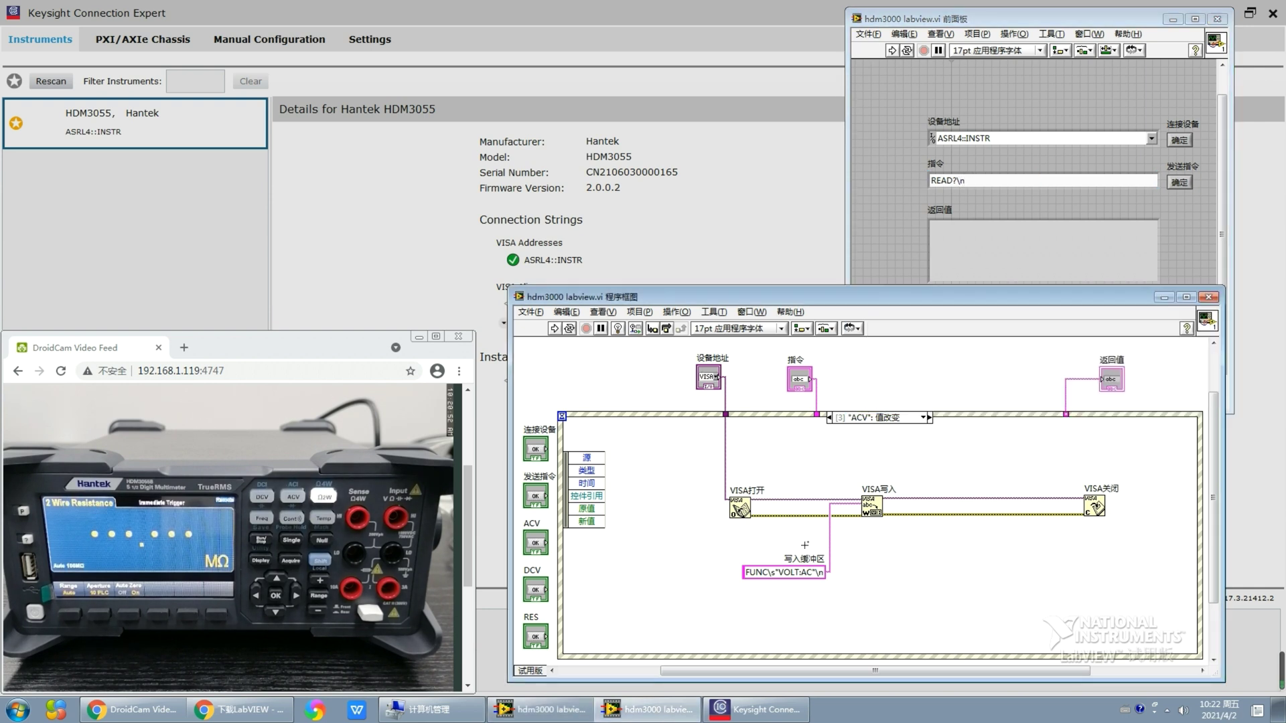
pyautogui.click(782, 574)
# Show the 发送指令 event case and inspect its VISA Write node and command terminal
pyautogui.click(922, 417)
pyautogui.click(936, 436)
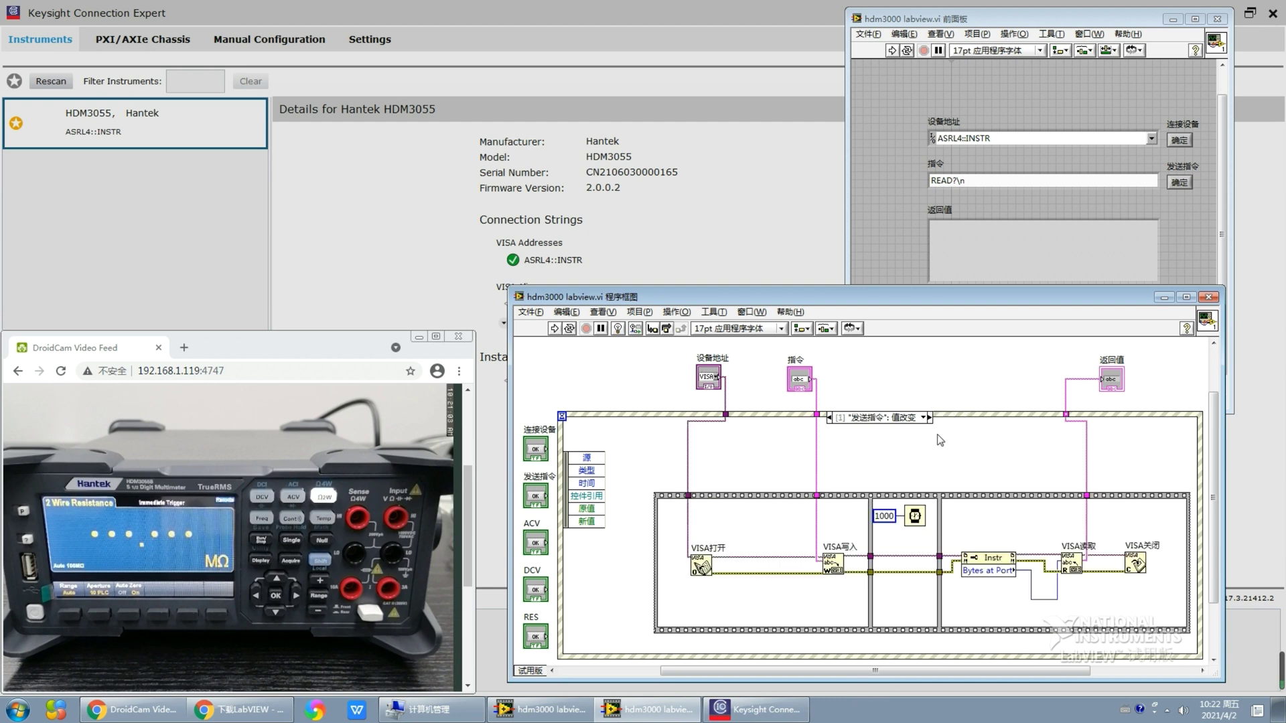
pyautogui.click(832, 565)
pyautogui.keyDown('shift'); pyautogui.click(799, 379); pyautogui.keyUp('shift')
pyautogui.click(922, 417)
# In the DCV case, confirm the FUNC\s"VOLT:DC"\n constant has '\' Codes Display ticked, leaving it unchanged
pyautogui.click(935, 464)
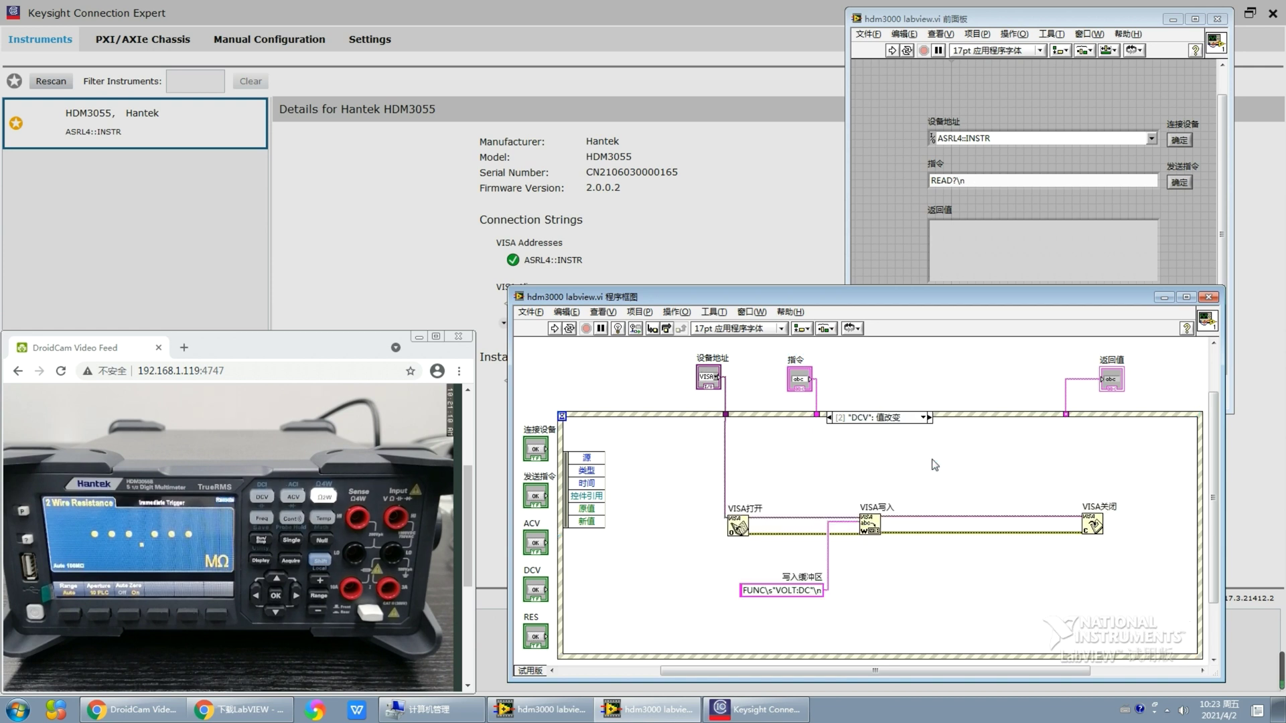
pyautogui.click(794, 583)
pyautogui.rightClick(800, 592)
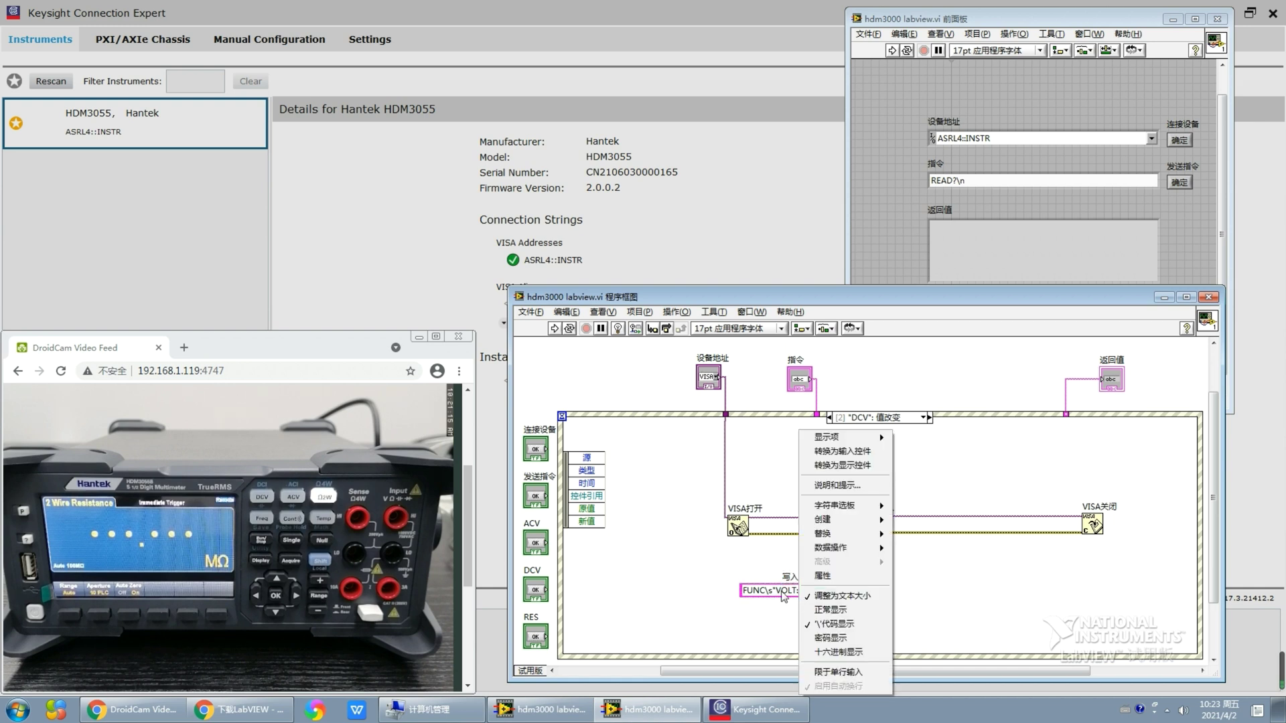
pyautogui.rightClick(785, 595)
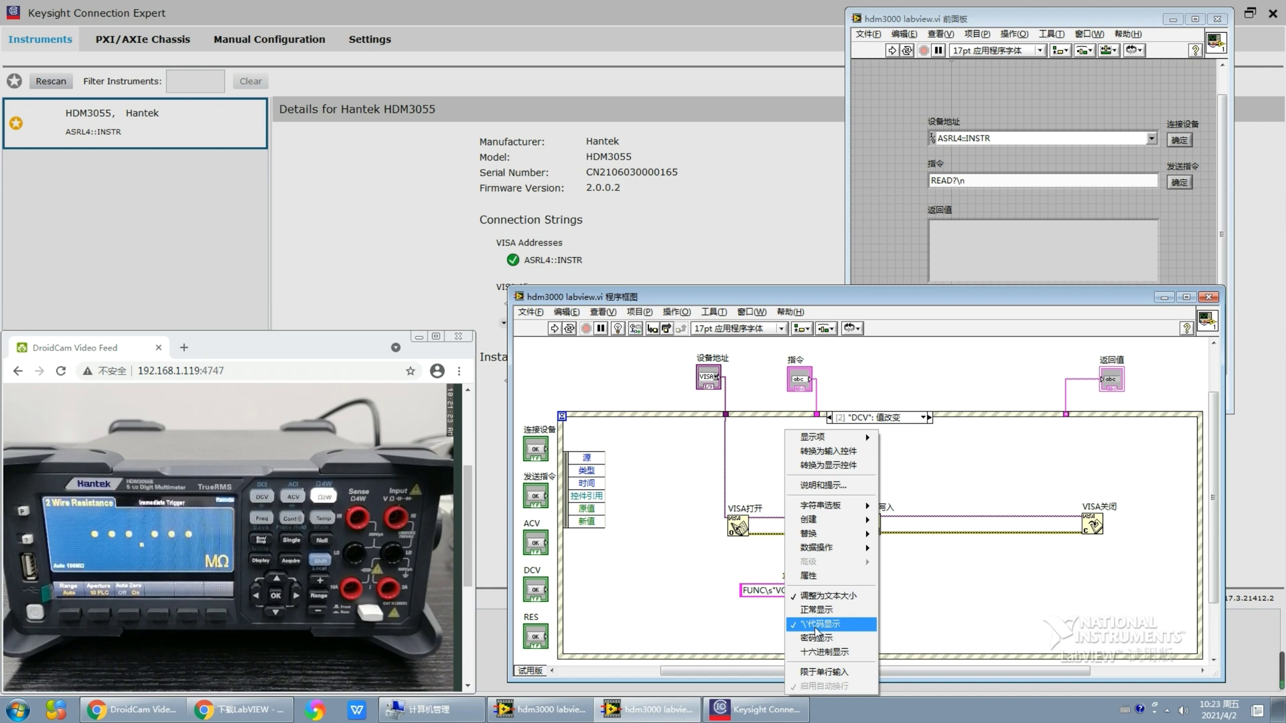
pyautogui.click(755, 606)
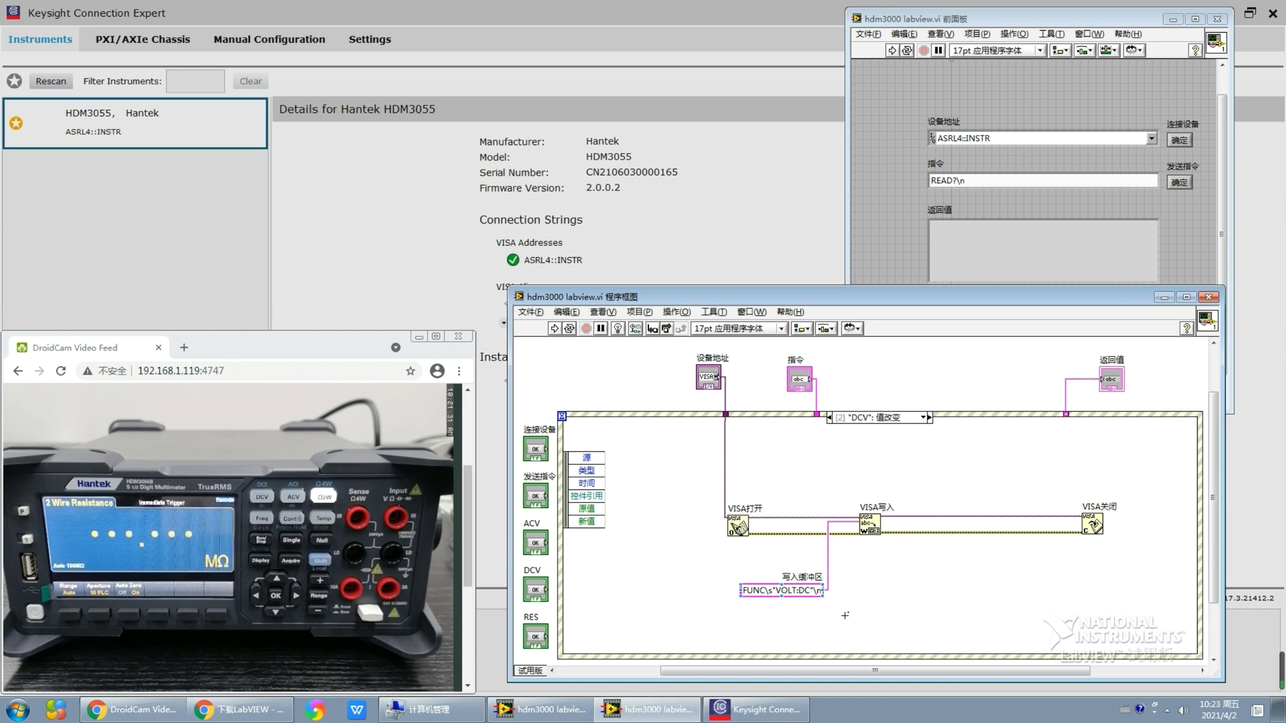
# Return to the front panel and place the caret in the READ?\n command value
pyautogui.click(821, 574)
pyautogui.click(882, 413)
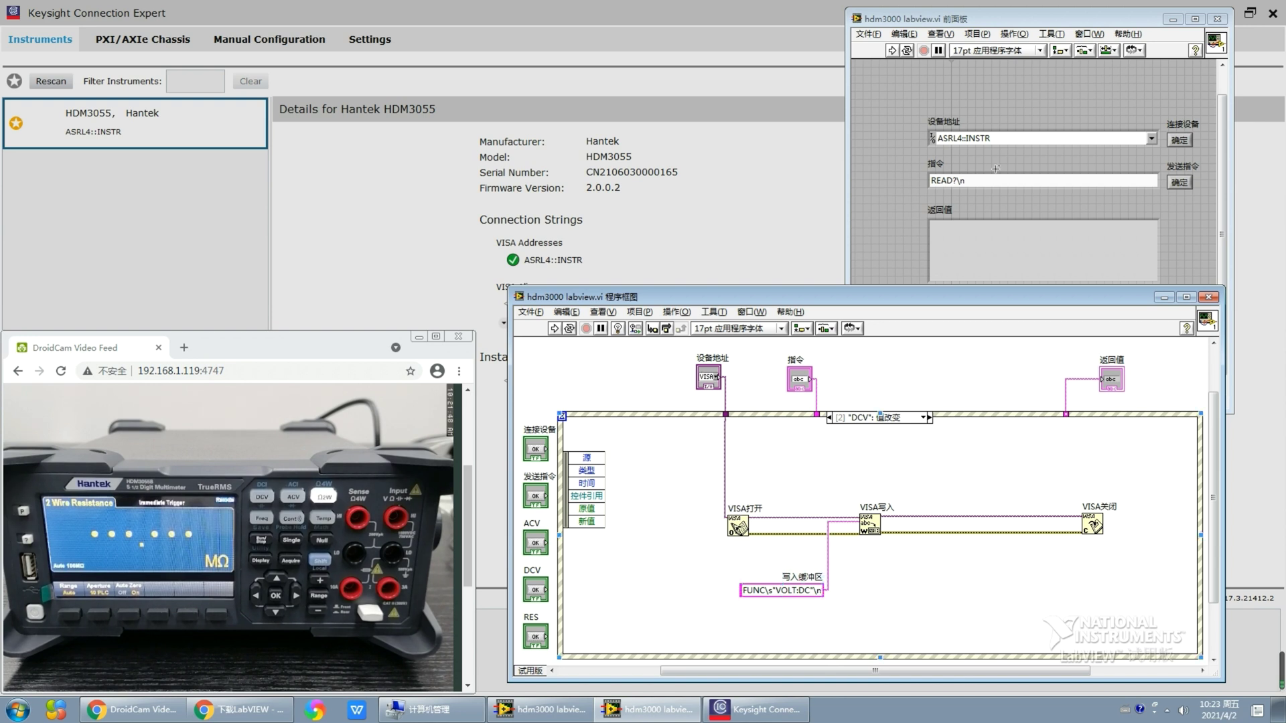
pyautogui.click(941, 187)
pyautogui.click(958, 180)
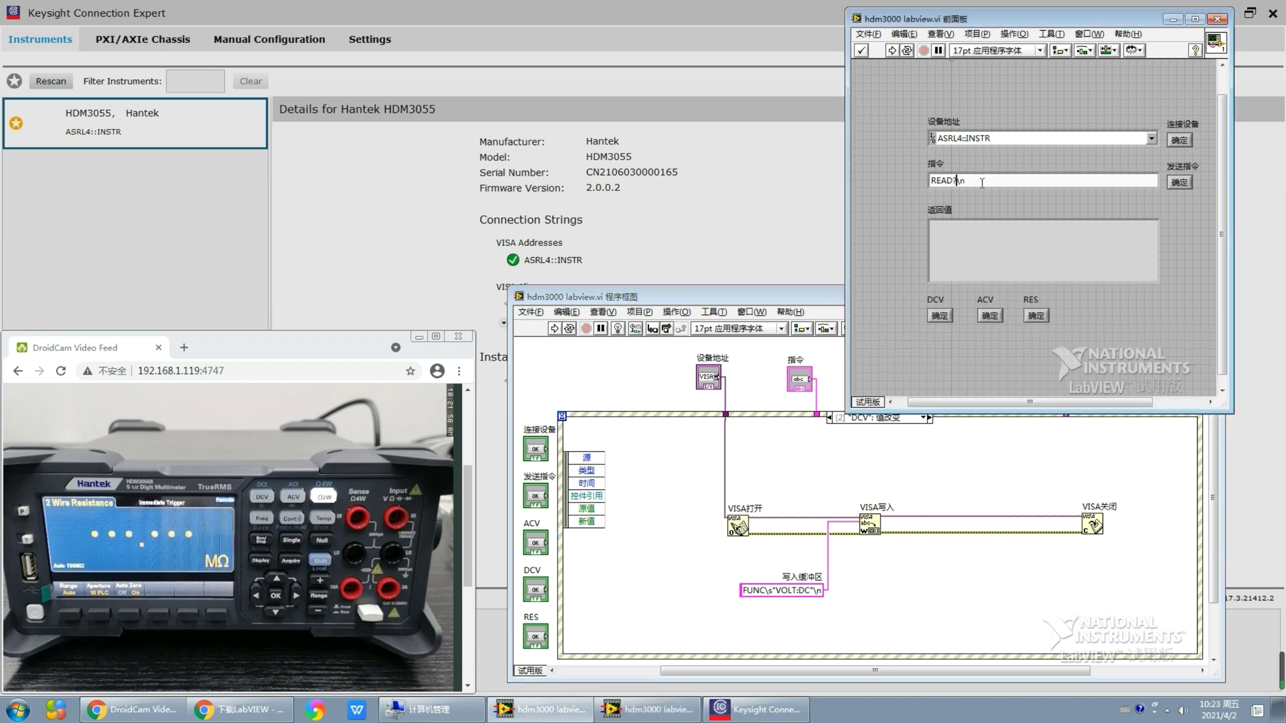
pyautogui.rightClick(938, 181)
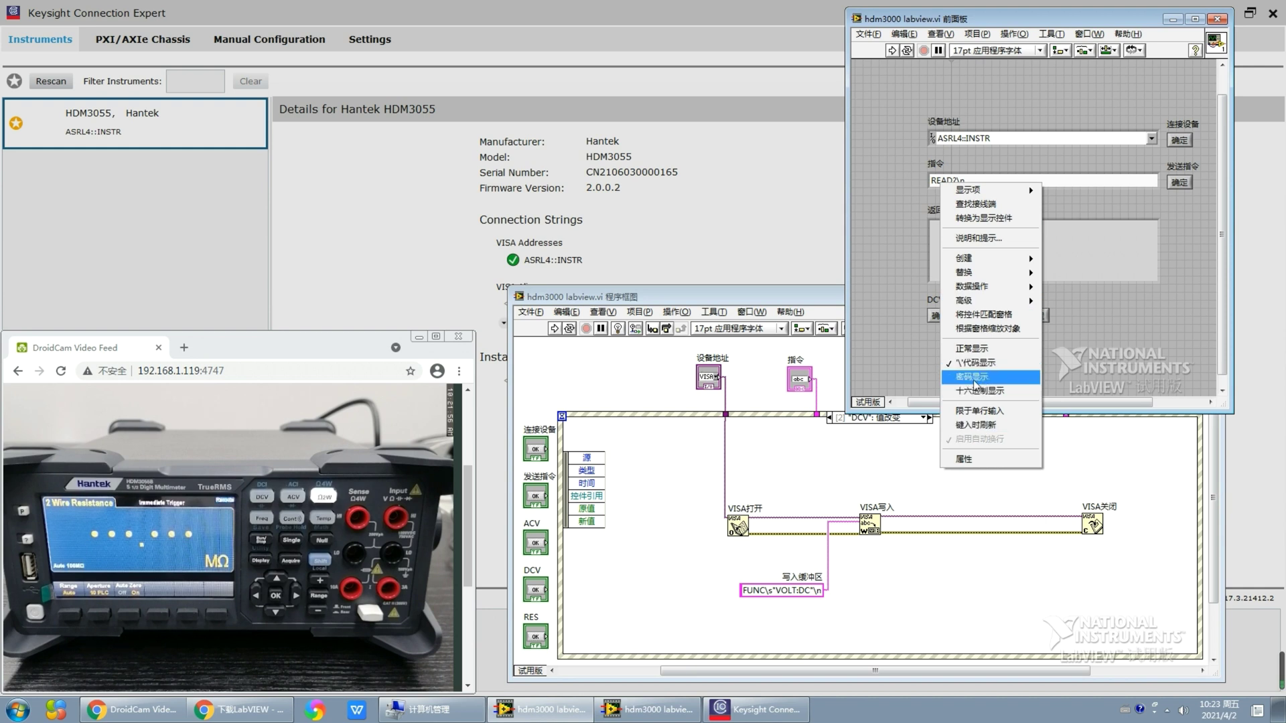
pyautogui.click(967, 458)
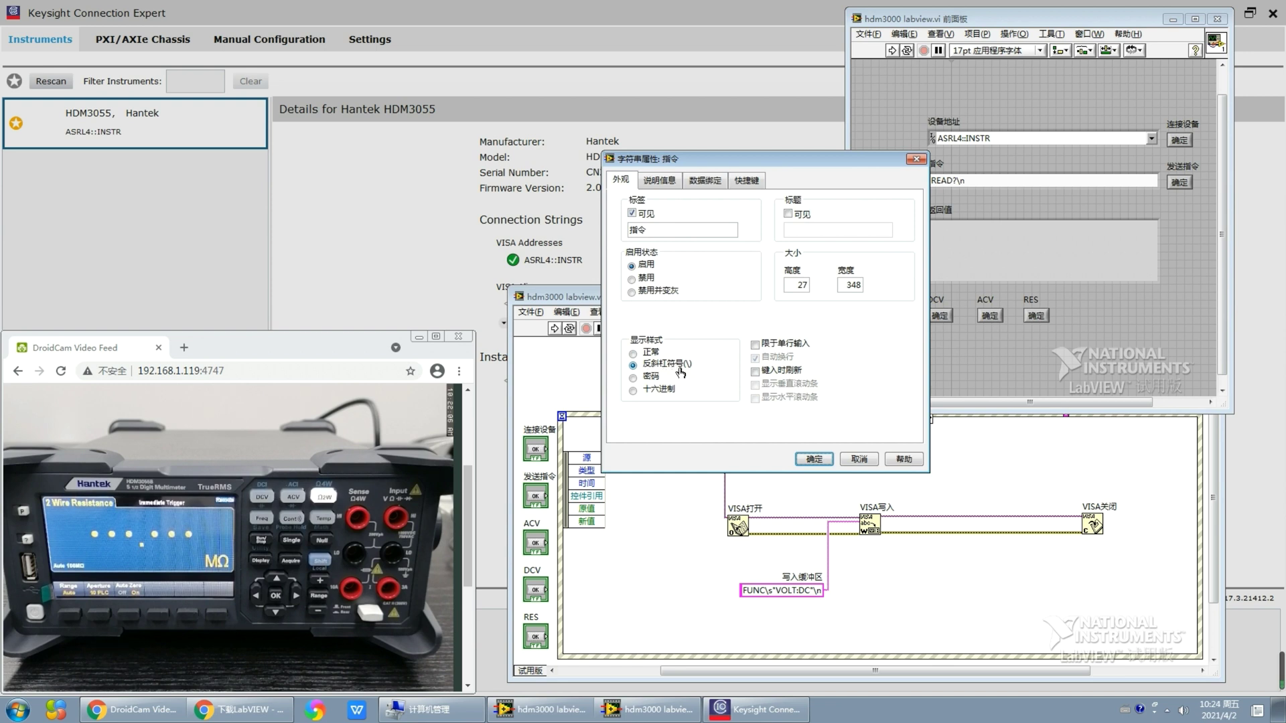
pyautogui.click(856, 460)
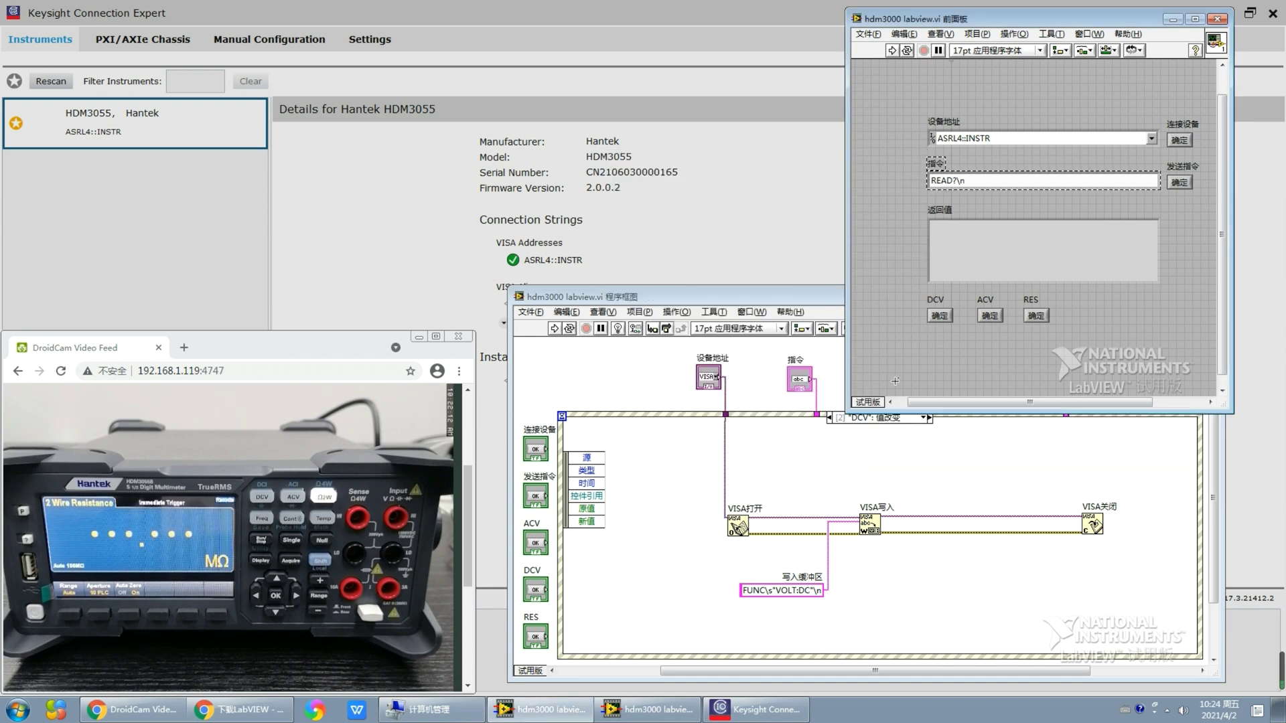